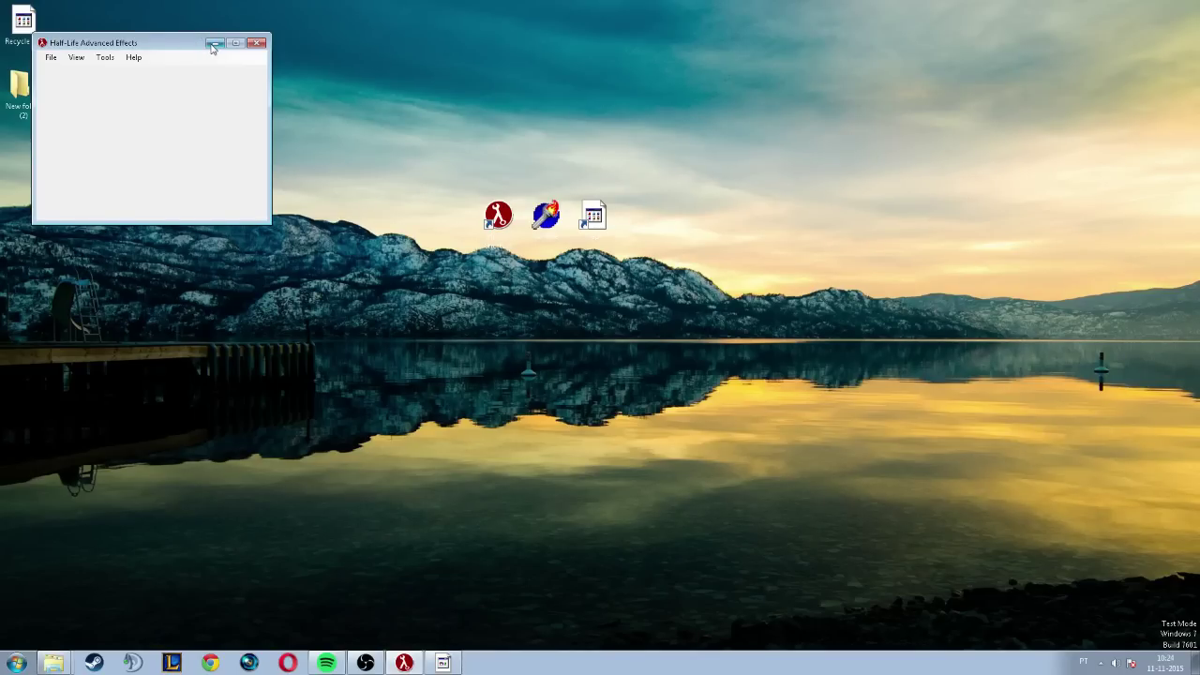
{"action": "left_click_drag", "start_coordinate": [187, 42], "coordinate": [323, 58]}
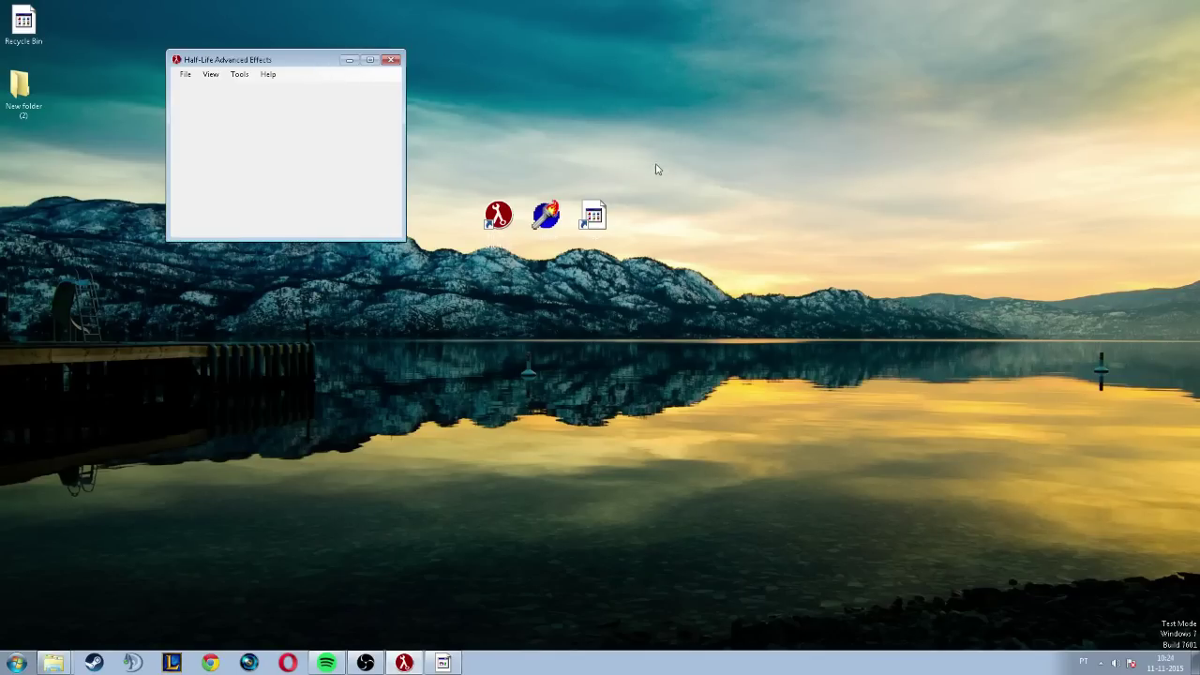
{"action": "left_click_drag", "start_coordinate": [663, 164], "coordinate": [478, 253]}
{"action": "left_click", "coordinate": [543, 159]}
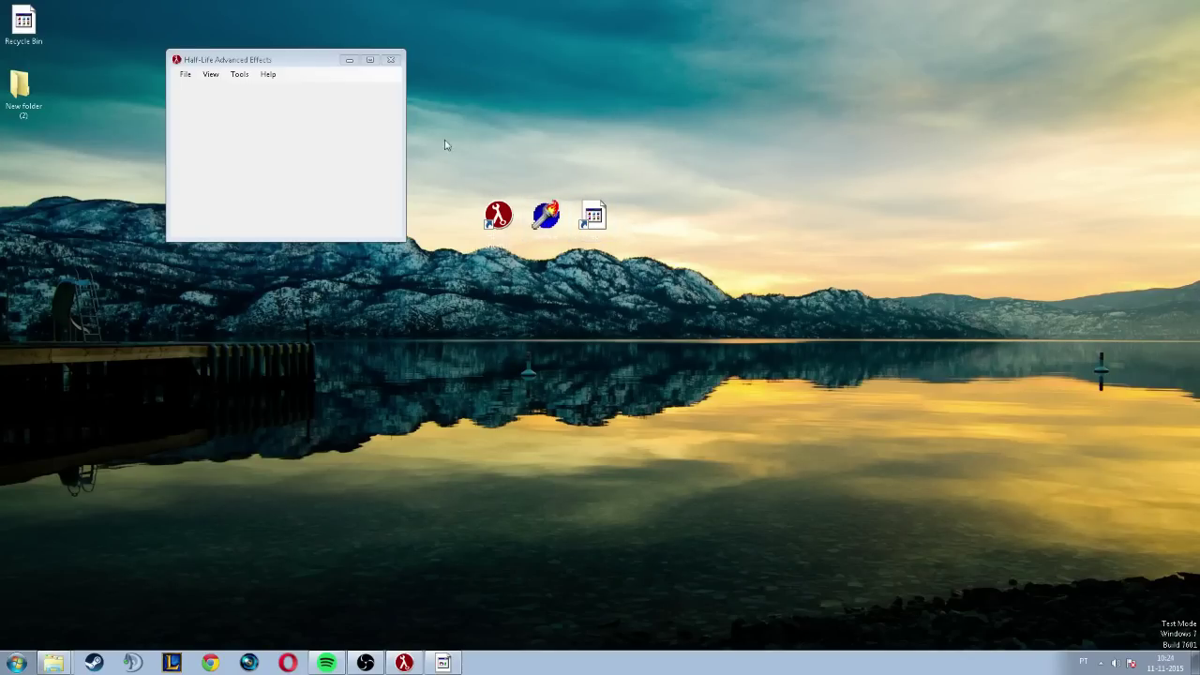
{"action": "left_click_drag", "start_coordinate": [657, 170], "coordinate": [455, 258]}
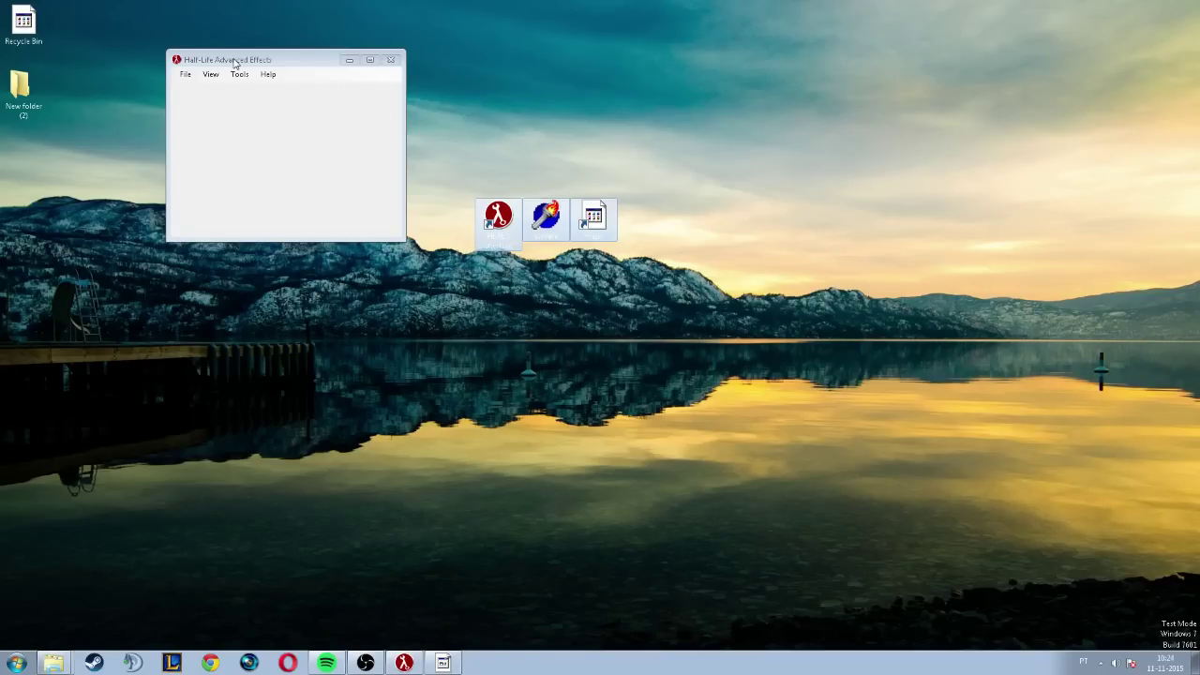
{"action": "left_click", "coordinate": [480, 93]}
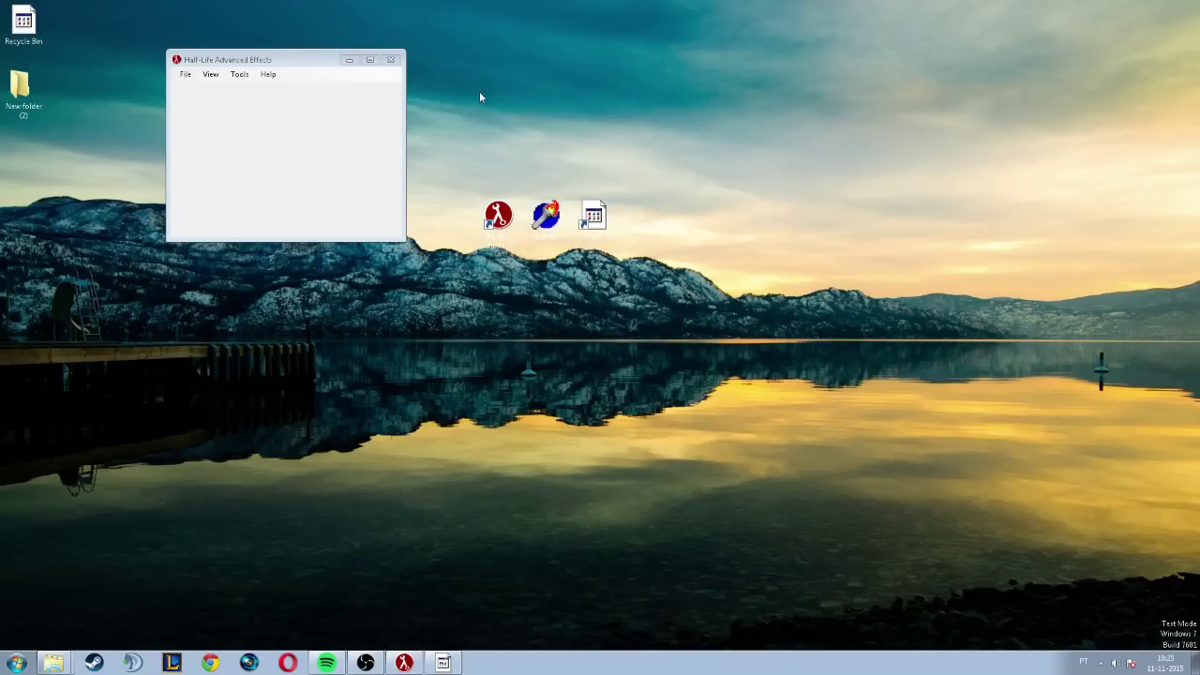
{"action": "left_click", "coordinate": [241, 81]}
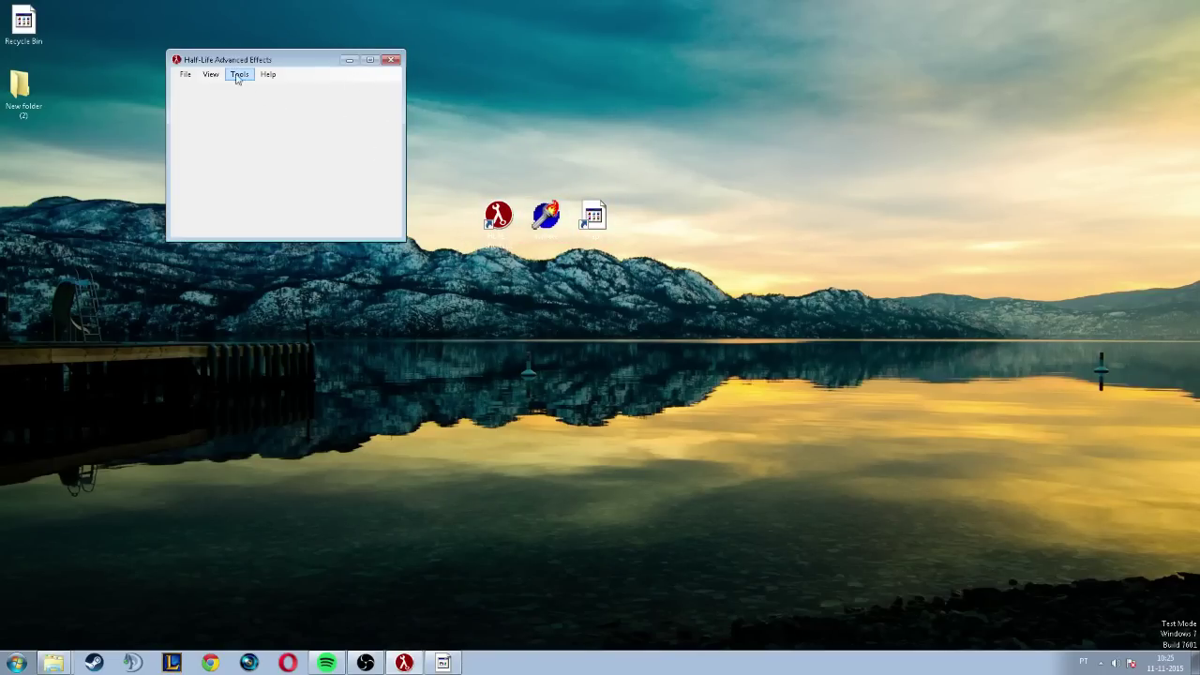
Review the movie capture settings in Fraps, including the save folder, frame rate and capture hotkey, and minimize its window
{"action": "left_click", "coordinate": [442, 662]}
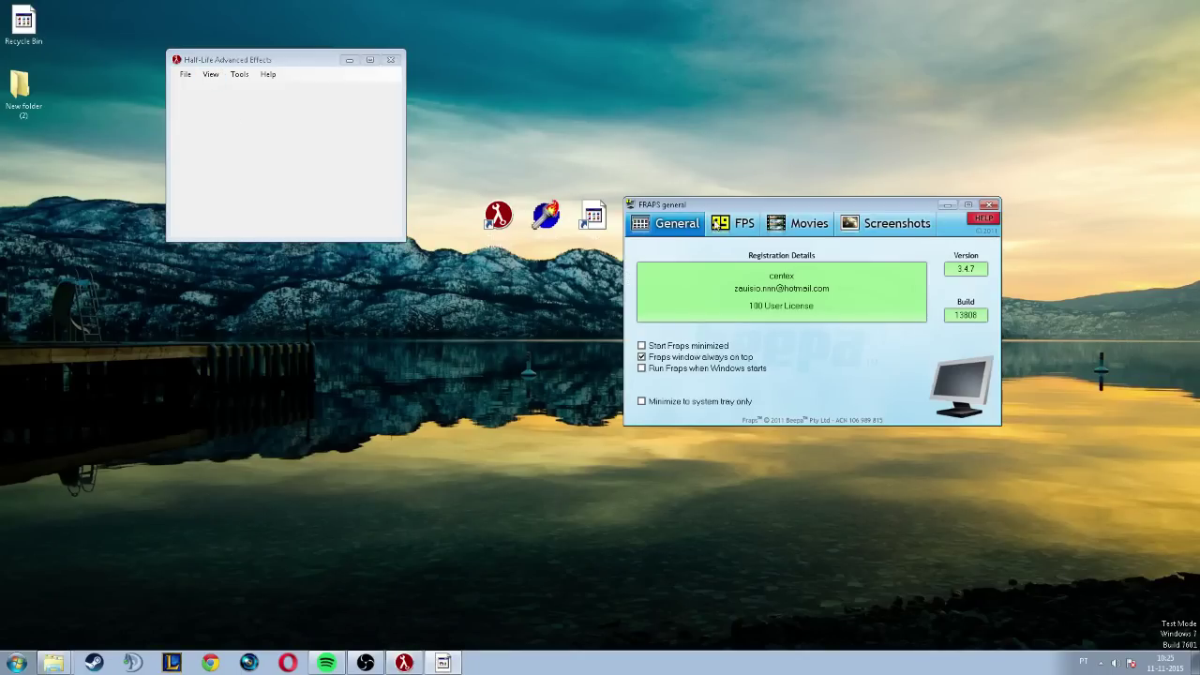
{"action": "left_click", "coordinate": [789, 222]}
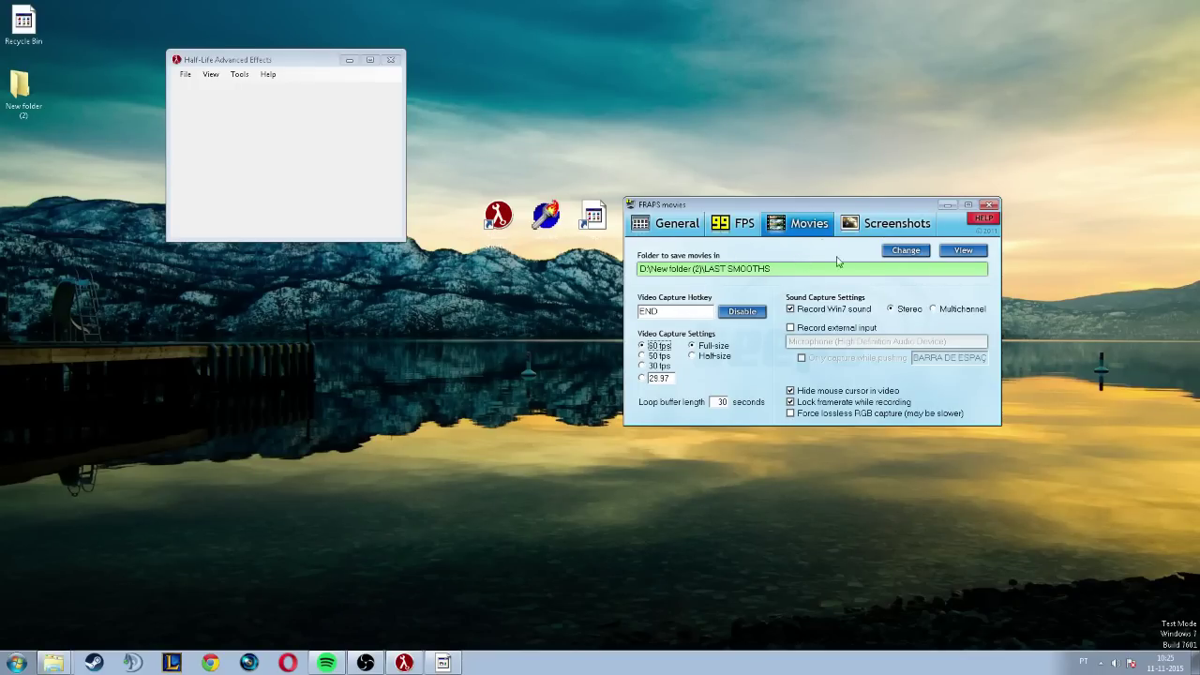
{"action": "left_click", "coordinate": [946, 205]}
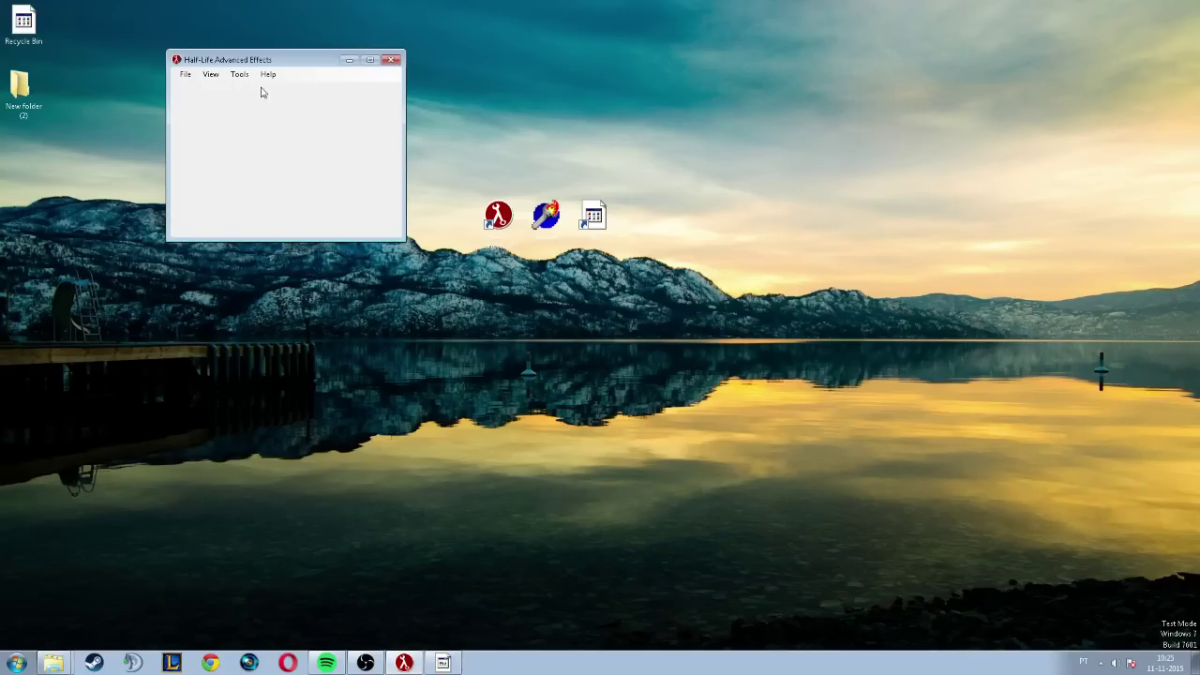
{"action": "left_click", "coordinate": [442, 662]}
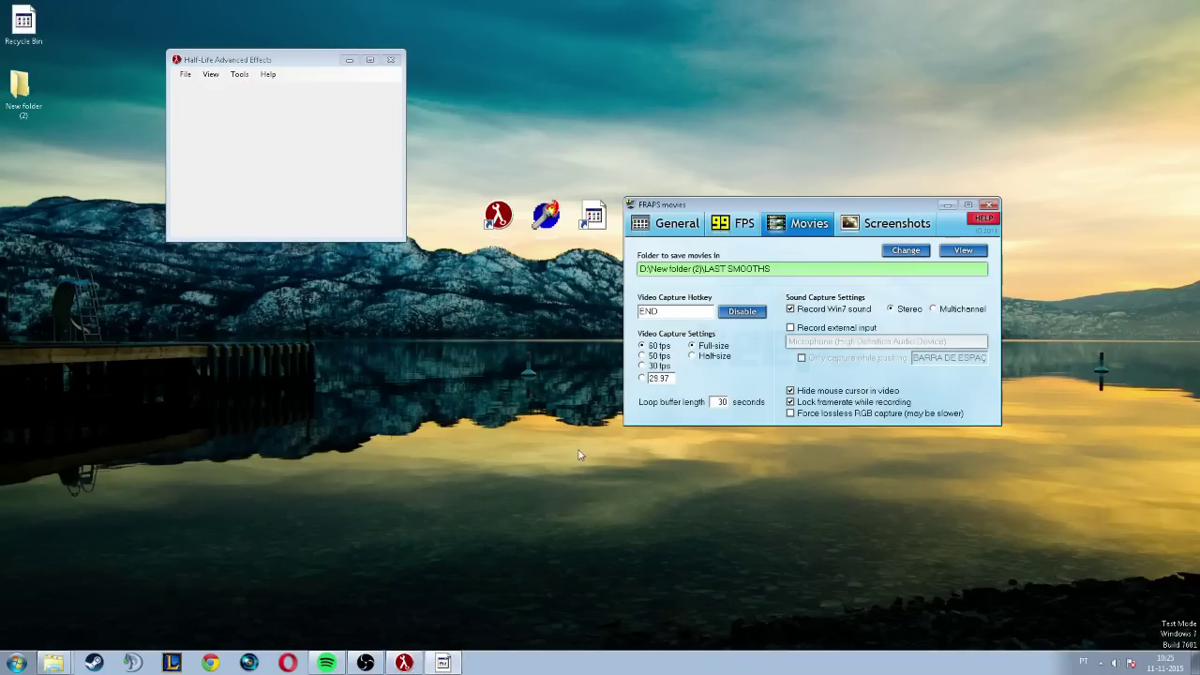
{"action": "left_click", "coordinate": [946, 206]}
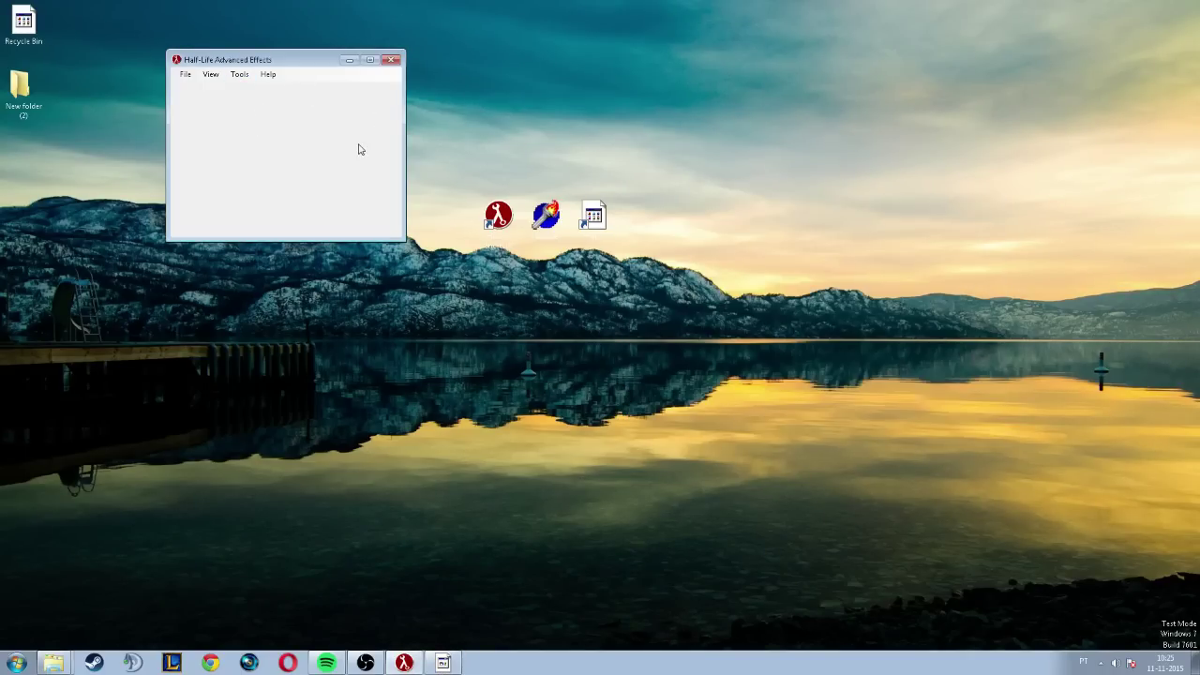
Launch Counter-Strike: Global Offensive through HLAE's Custom Loader with the prefilled paths and launch options, and dismiss the console and anti-cheat notice
{"action": "left_click", "coordinate": [236, 74]}
{"action": "mouse_move", "coordinate": [268, 137]}
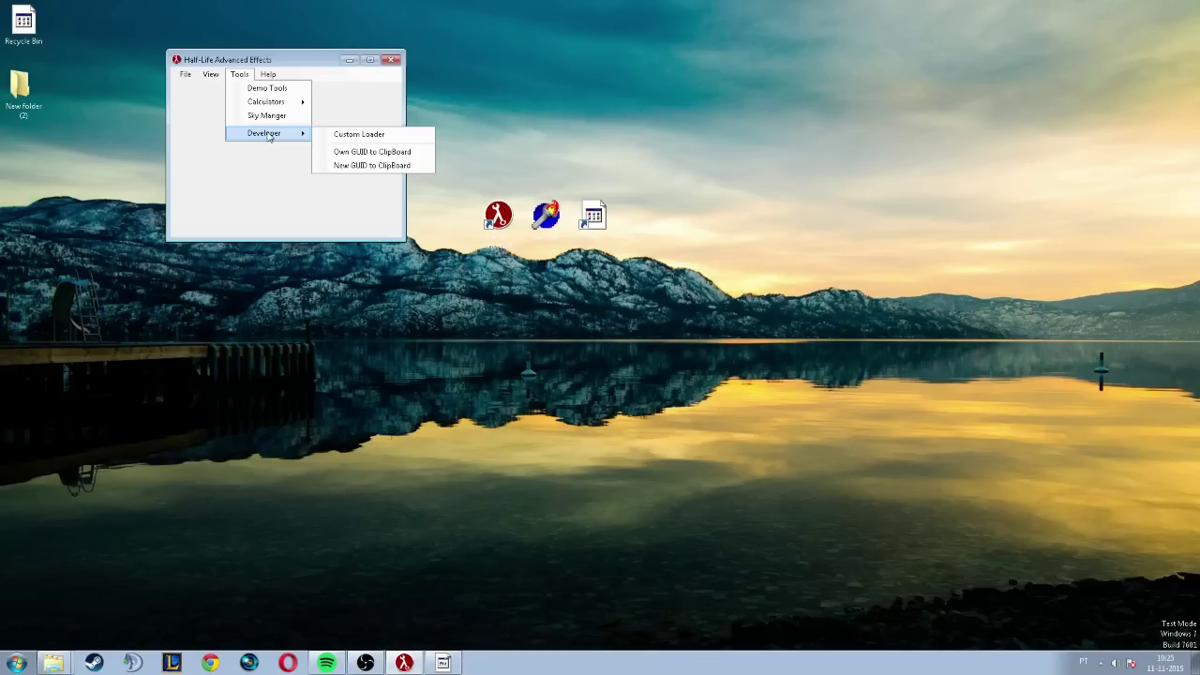
{"action": "left_click", "coordinate": [361, 136]}
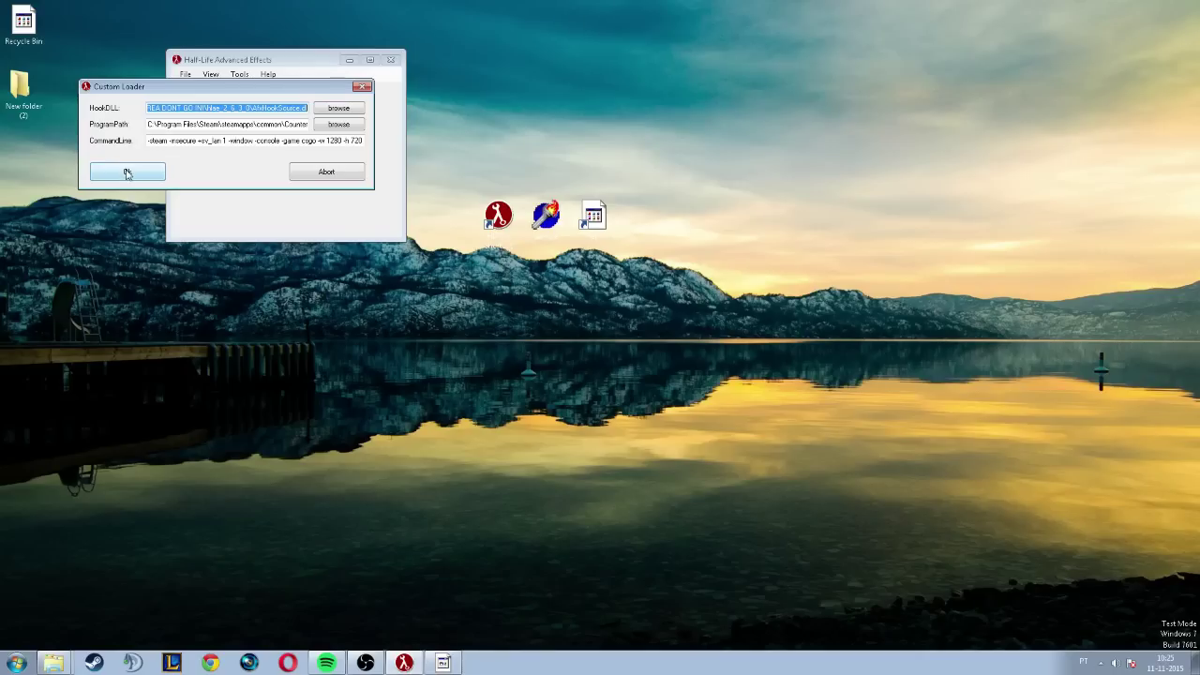
{"action": "left_click_drag", "start_coordinate": [178, 140], "coordinate": [470, 160]}
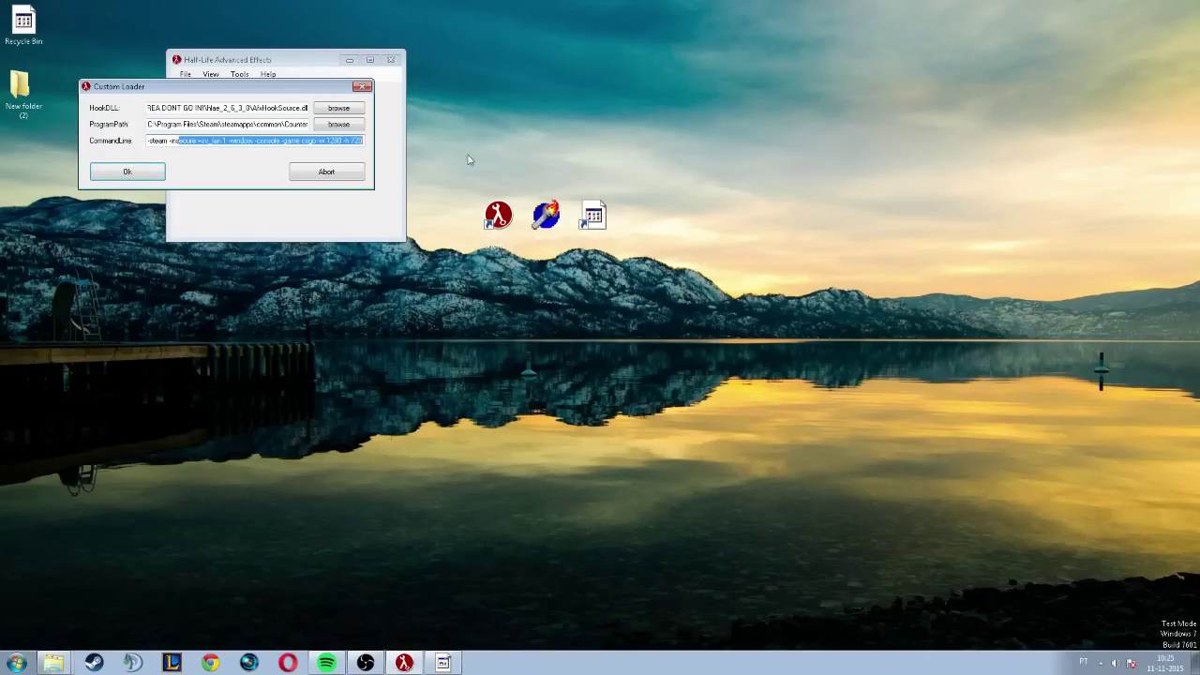
{"action": "left_click", "coordinate": [127, 173]}
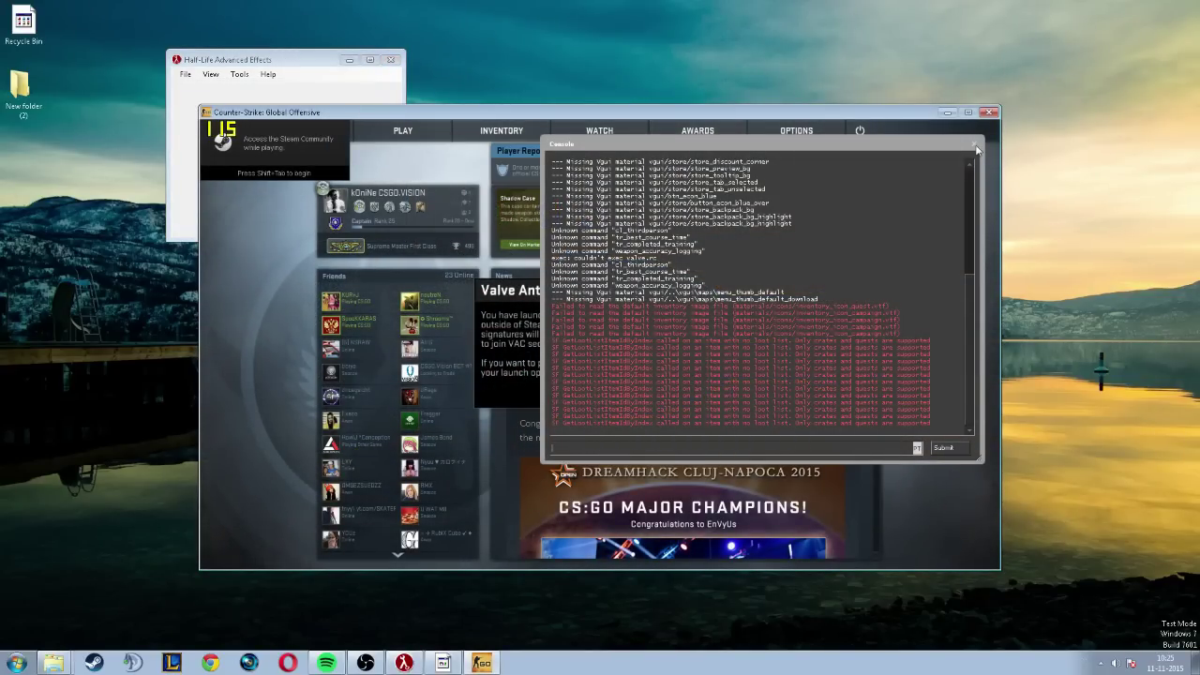
{"action": "left_click", "coordinate": [975, 144]}
{"action": "left_click", "coordinate": [646, 397]}
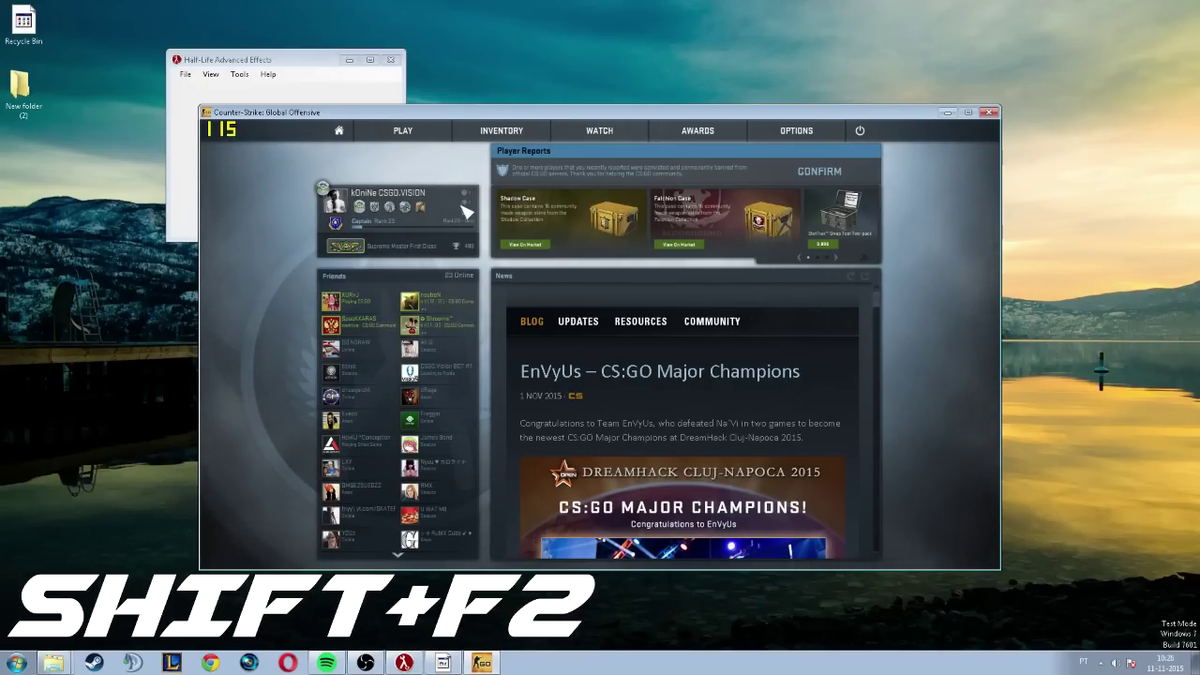
Load the demo CSGO_suN_FASTEST_ROUND_EVER.dem through the Demo Playback controls and hide the controls
{"action": "key", "text": "shift+F2"}
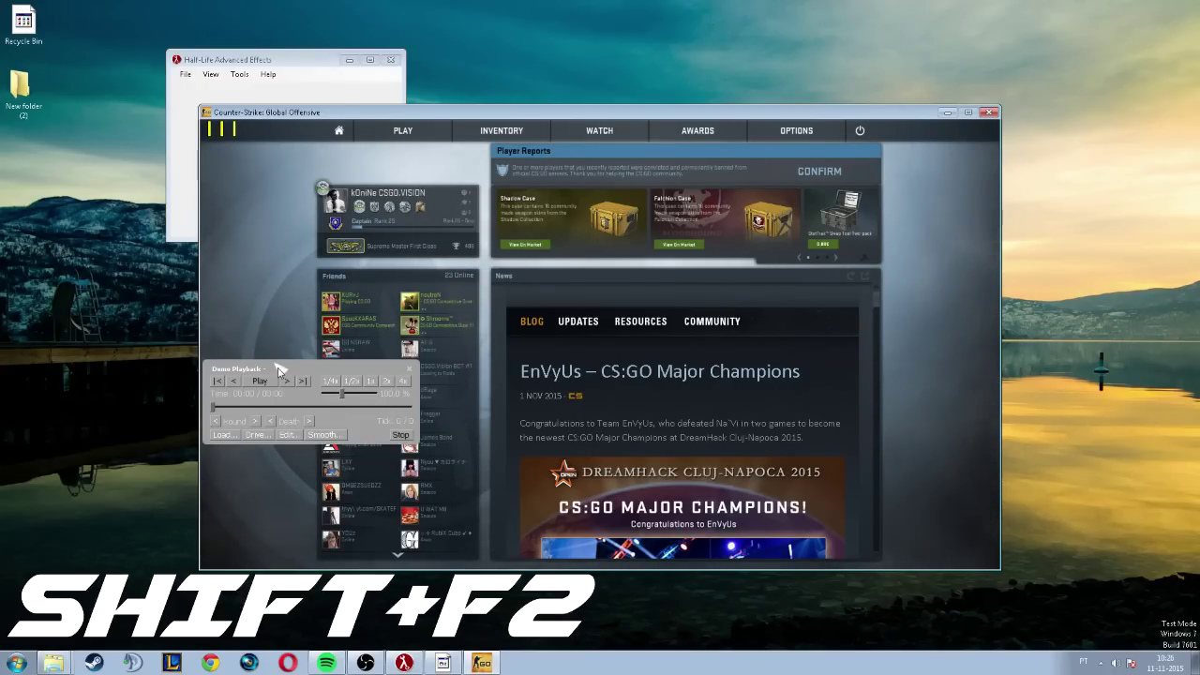
{"action": "left_click_drag", "start_coordinate": [295, 367], "coordinate": [416, 318]}
{"action": "left_click", "coordinate": [349, 388]}
{"action": "left_click", "coordinate": [474, 304]}
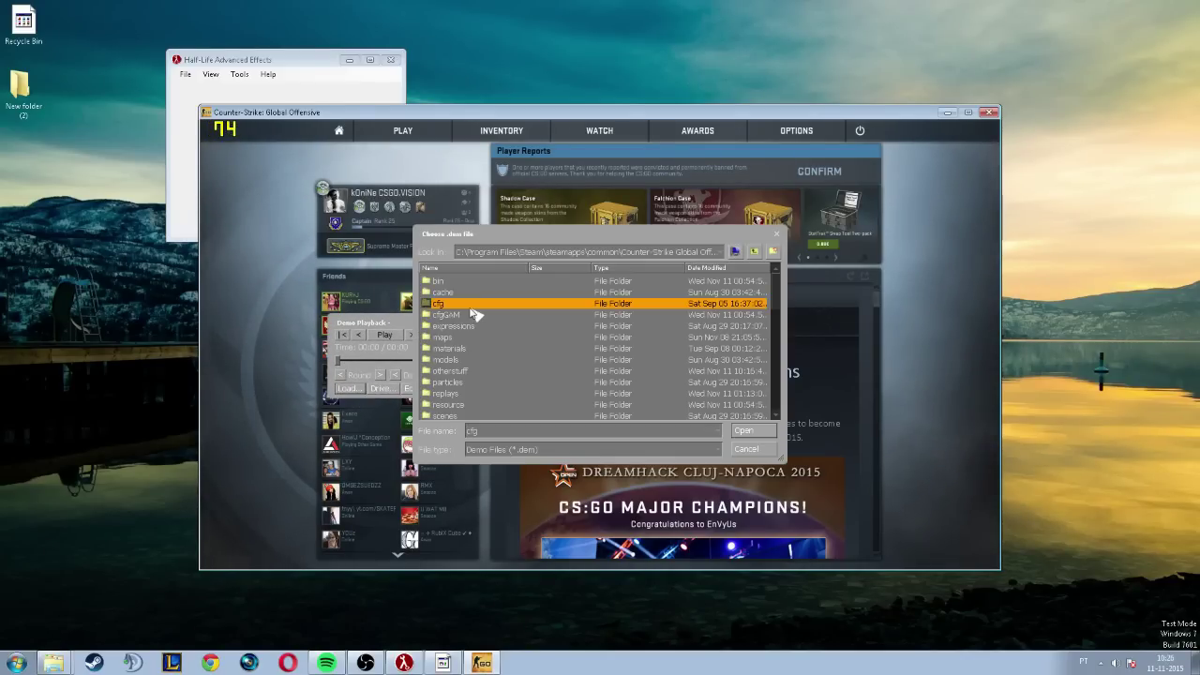
{"action": "scroll", "coordinate": [476, 315], "scroll_direction": "down", "scroll_amount": 4}
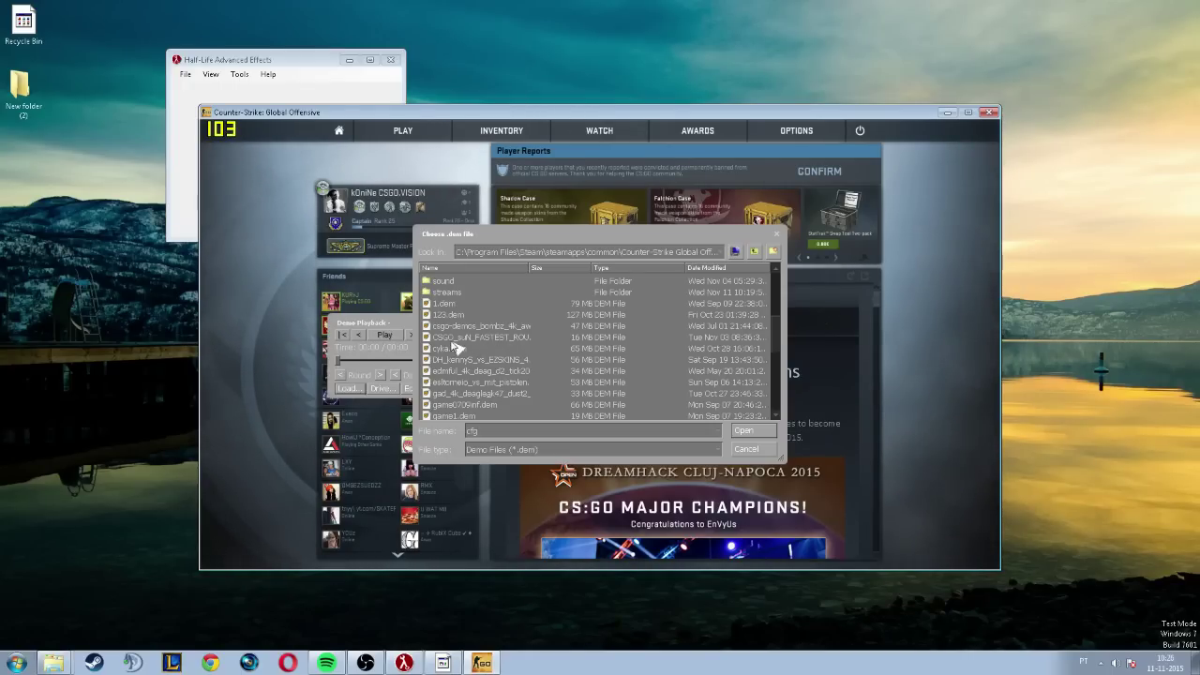
{"action": "left_click", "coordinate": [478, 337]}
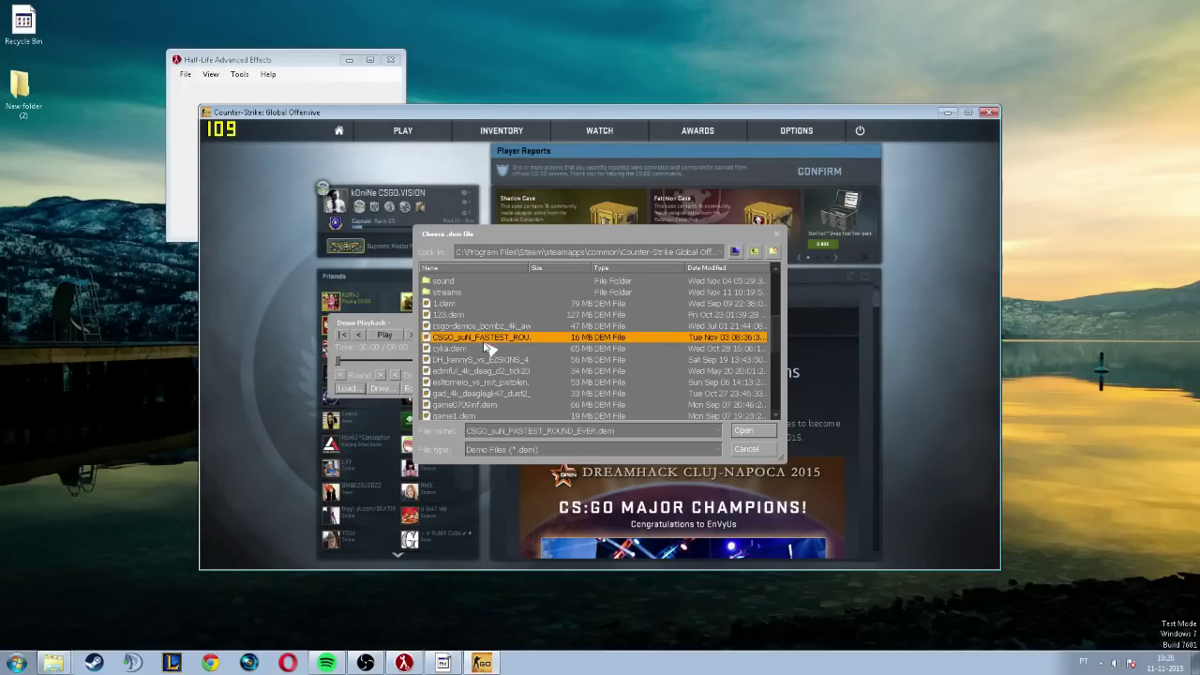
{"action": "double_click", "coordinate": [488, 340]}
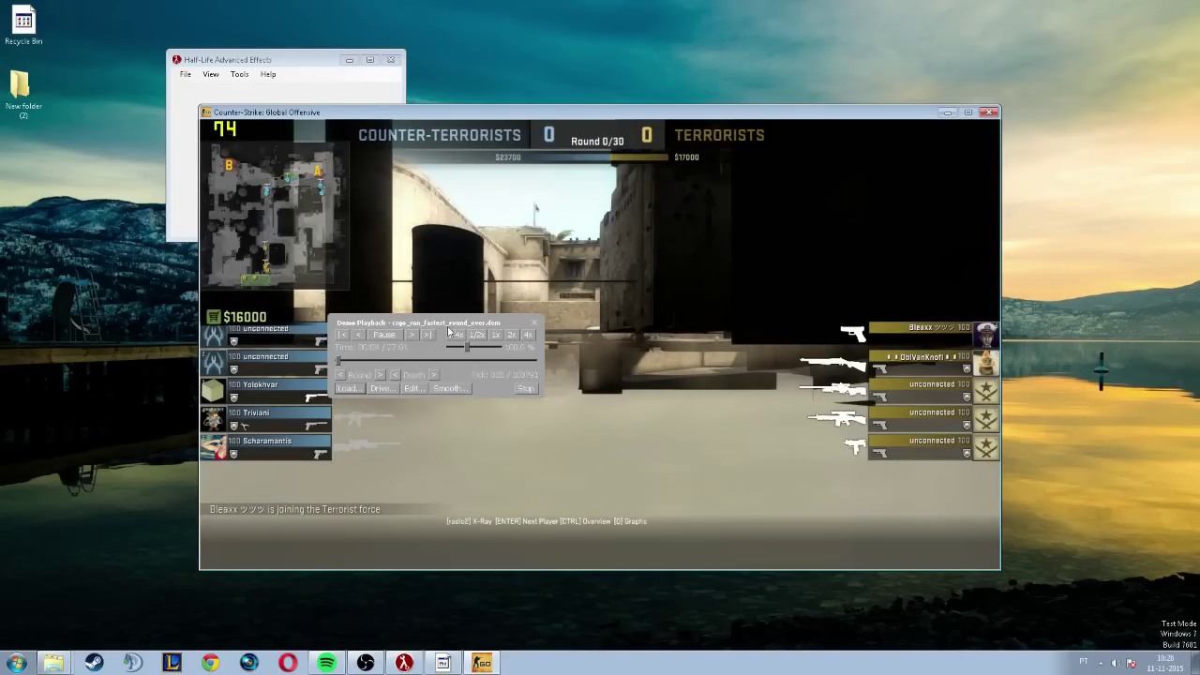
{"action": "left_click", "coordinate": [535, 324]}
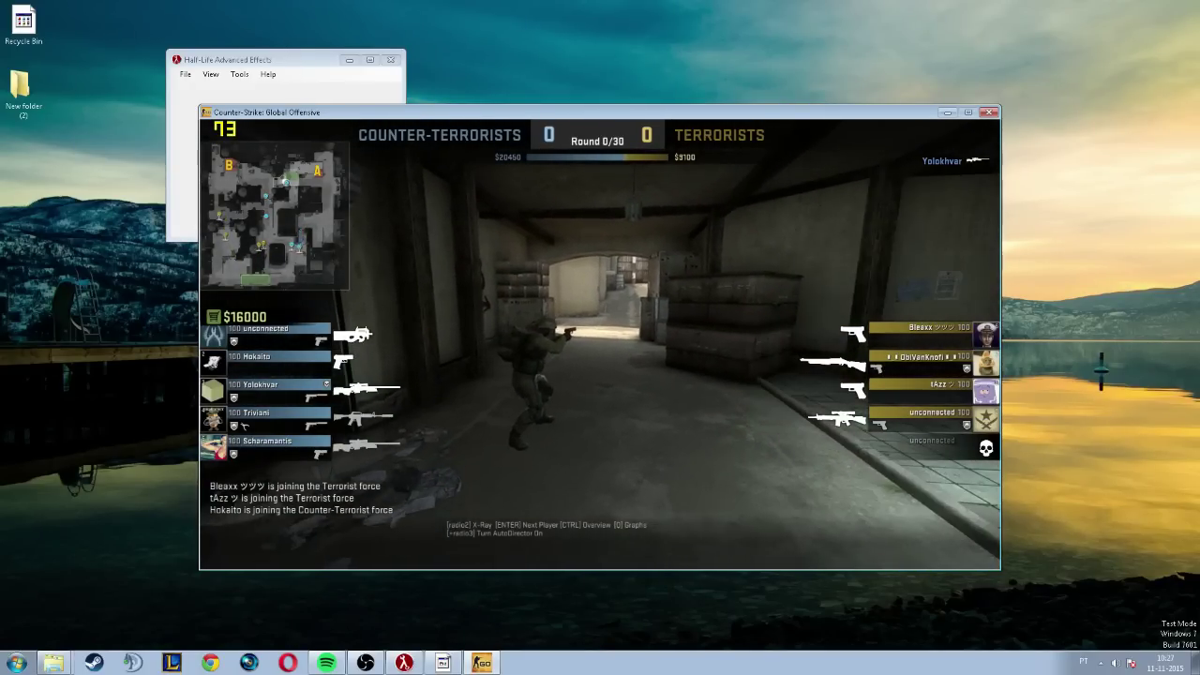
Skip the demo forward to the start of round 1 and hide the playback controls
{"action": "key", "text": "shift+F2"}
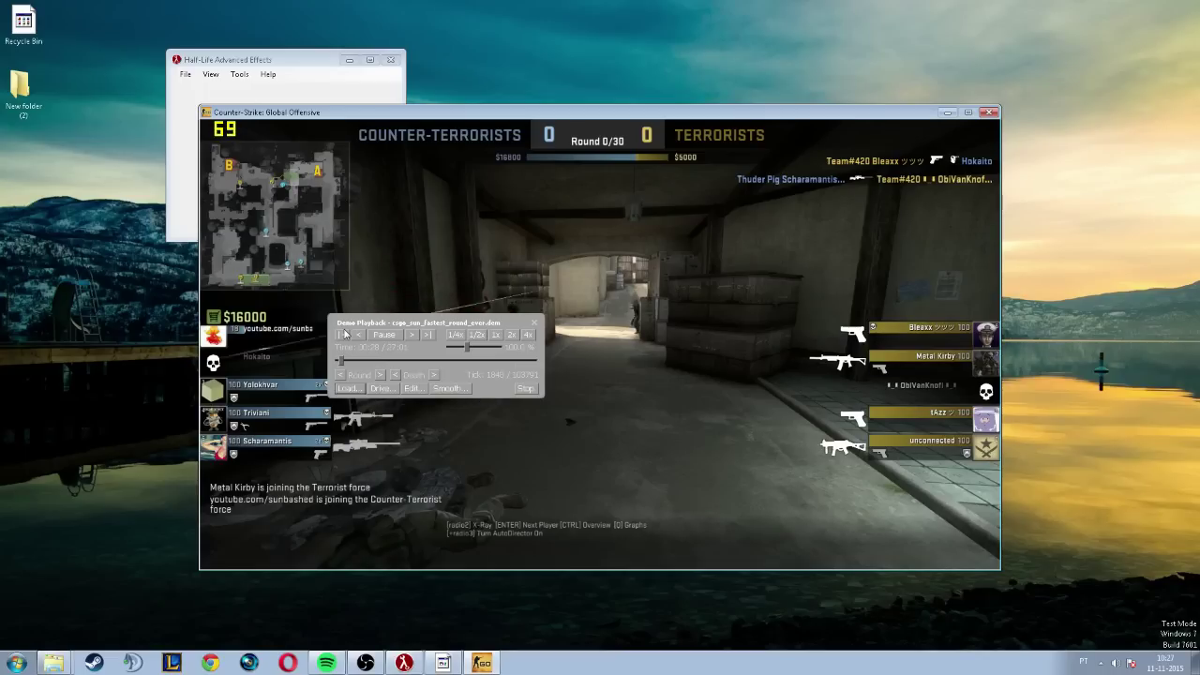
{"action": "left_click", "coordinate": [378, 375]}
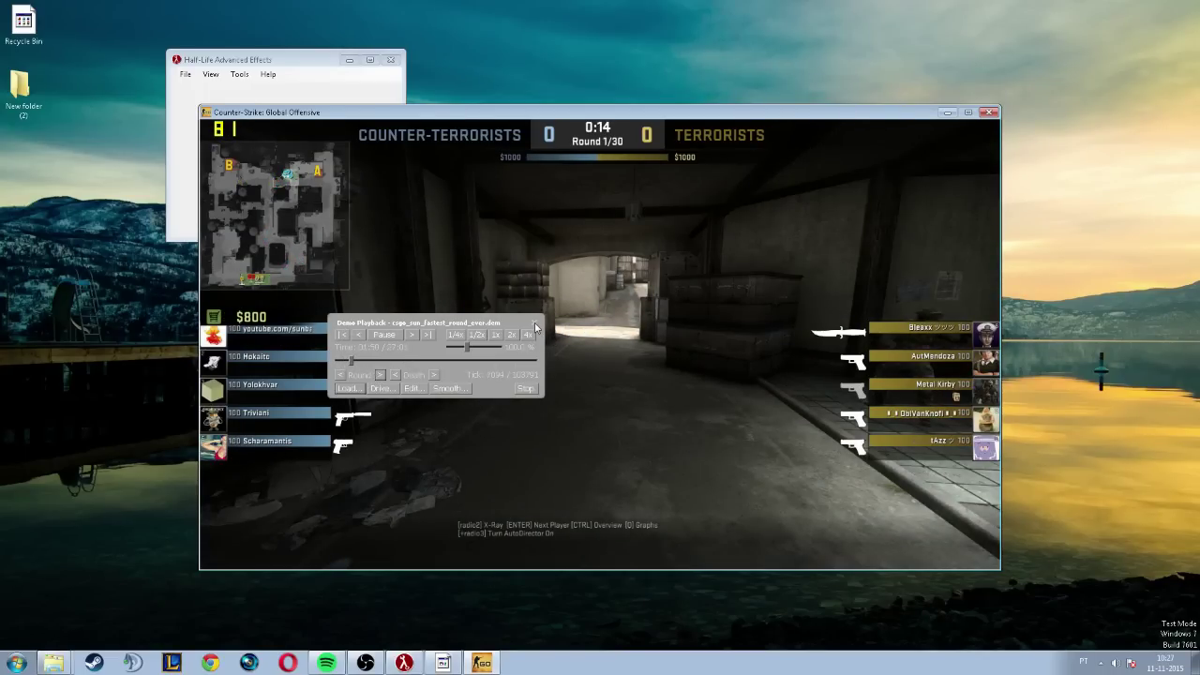
{"action": "left_click", "coordinate": [537, 324]}
Cycle the spectator camera to a view of the counter-terrorists at their spawn
{"action": "key", "text": "Return"}
{"action": "key", "text": "Return"}
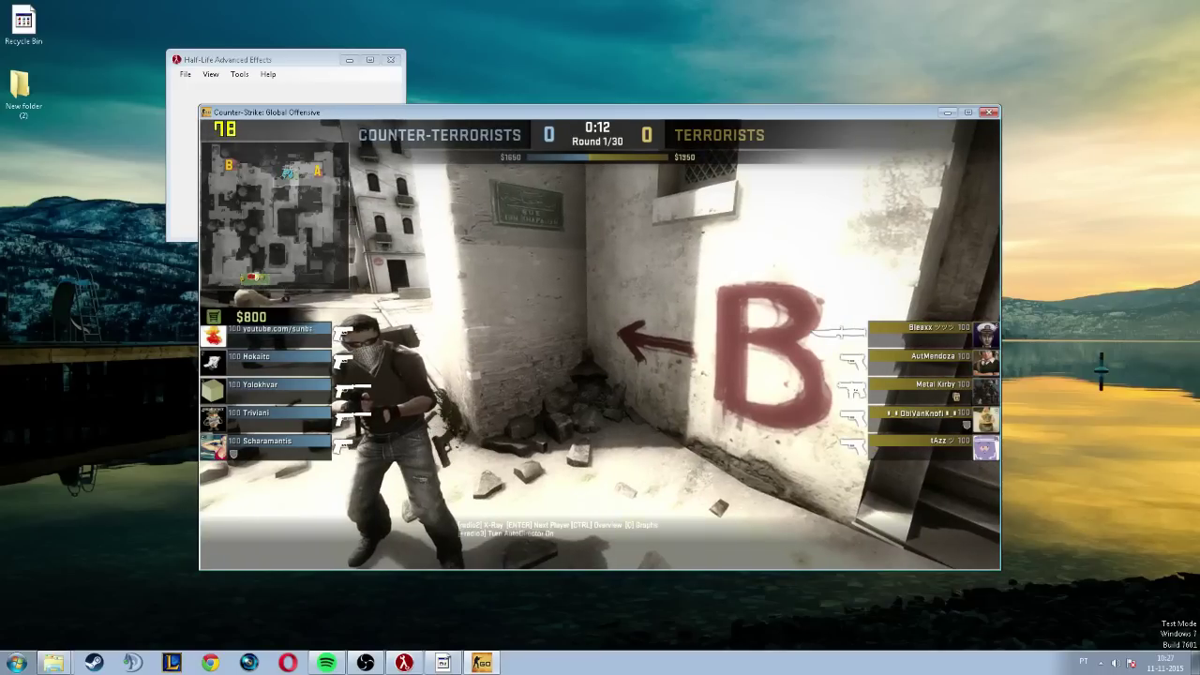
{"action": "key", "text": "Return"}
{"action": "key", "text": "Return"}
{"action": "key", "text": "Return"}
{"action": "key", "text": "Return"}
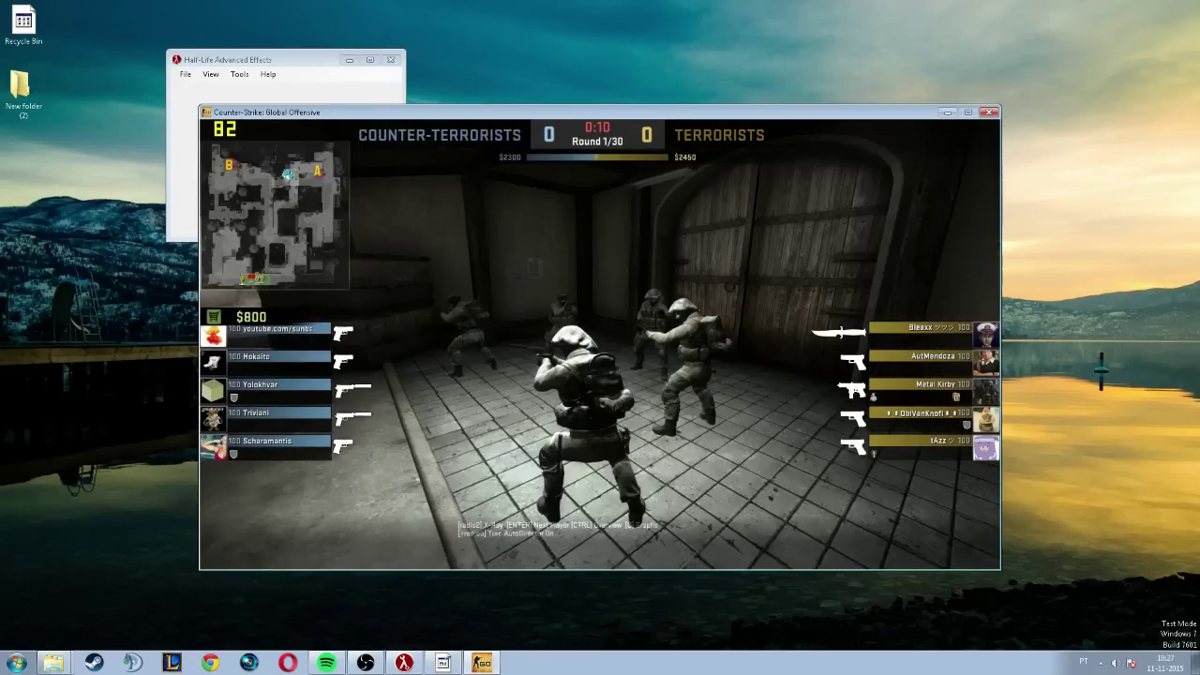
Pause the demo at the spawn scene and apply the bound host_framerate 500 setting
{"action": "key", "text": "shift+F2"}
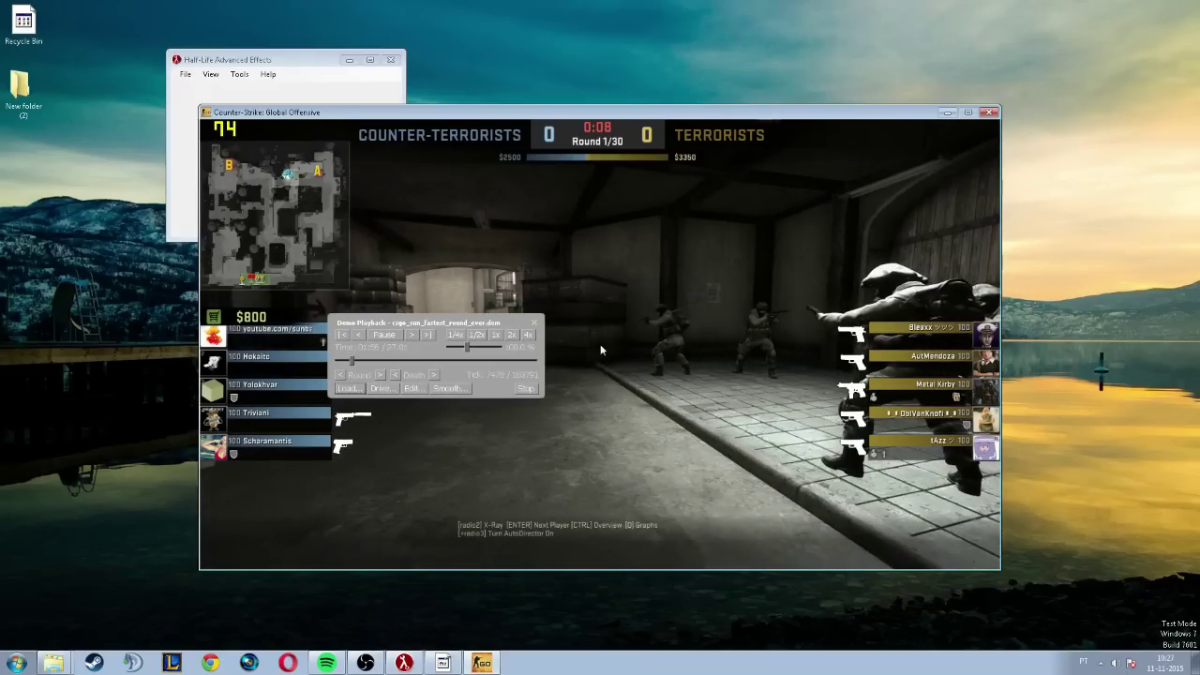
{"action": "left_click", "coordinate": [536, 324]}
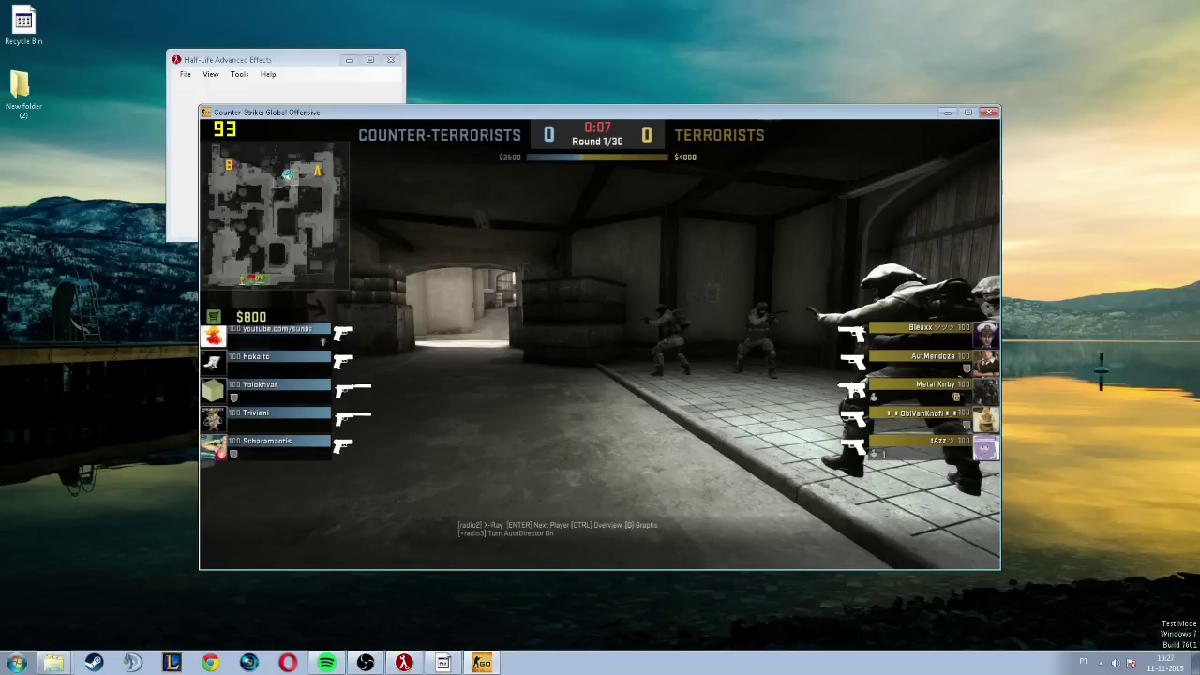
{"action": "key", "text": "Up"}
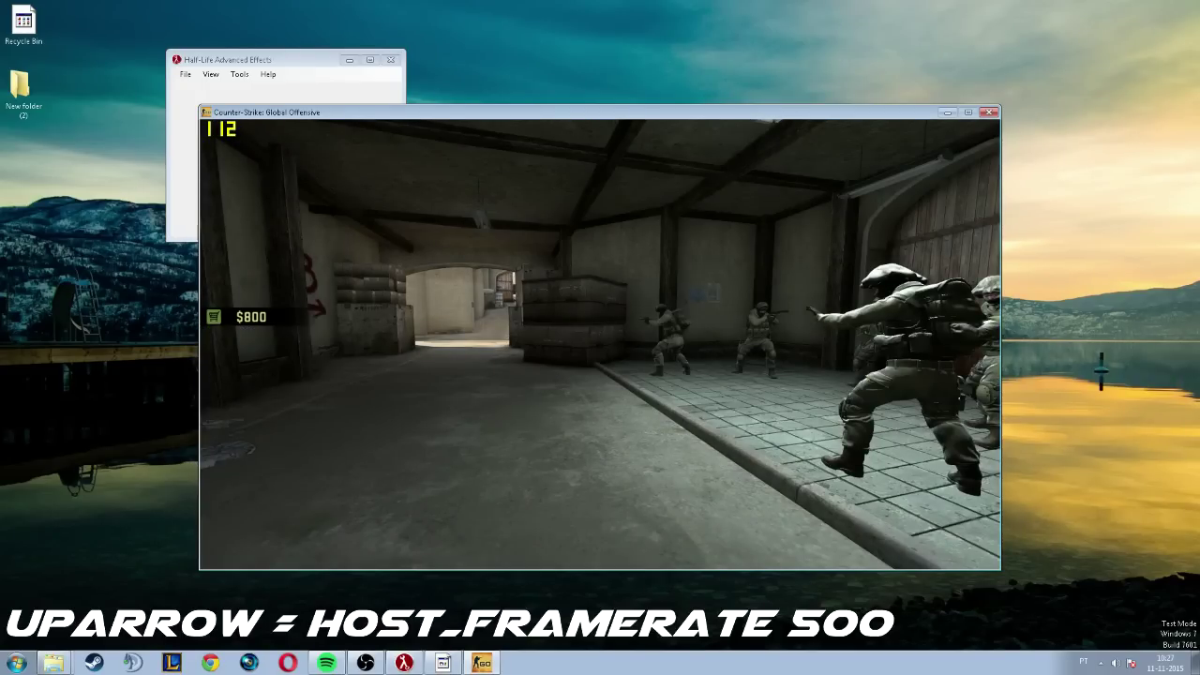
Resume the demo playback and hide the playback controls
{"action": "key", "text": "shift+F2"}
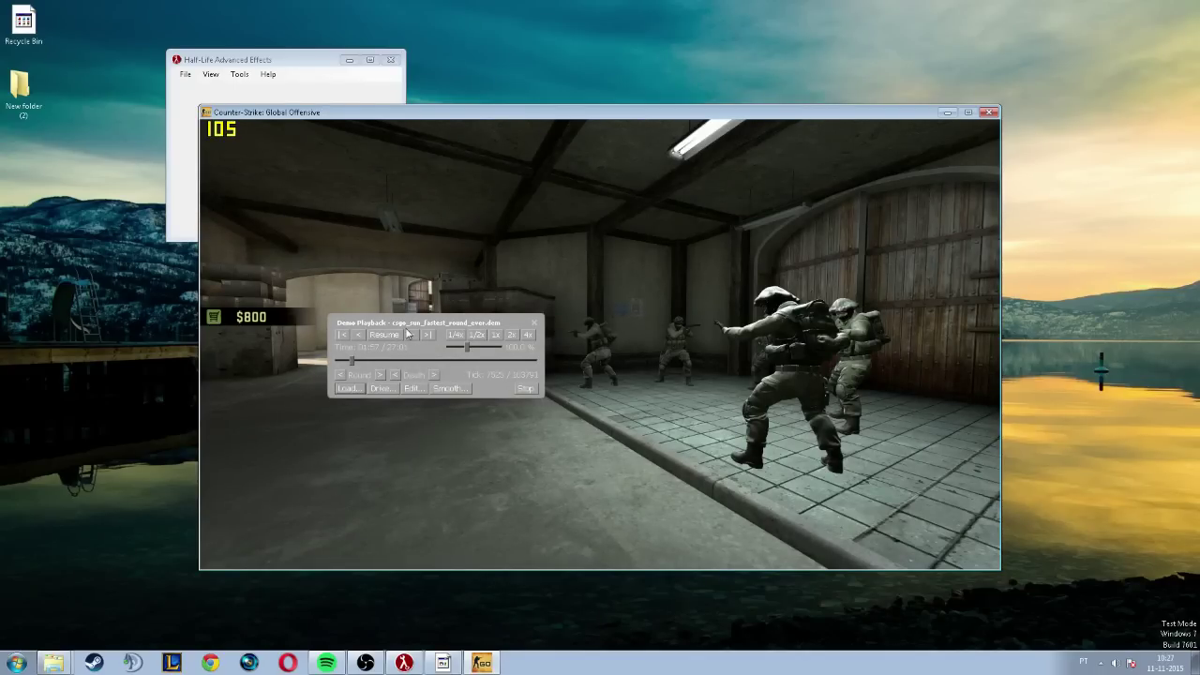
{"action": "left_click", "coordinate": [378, 337]}
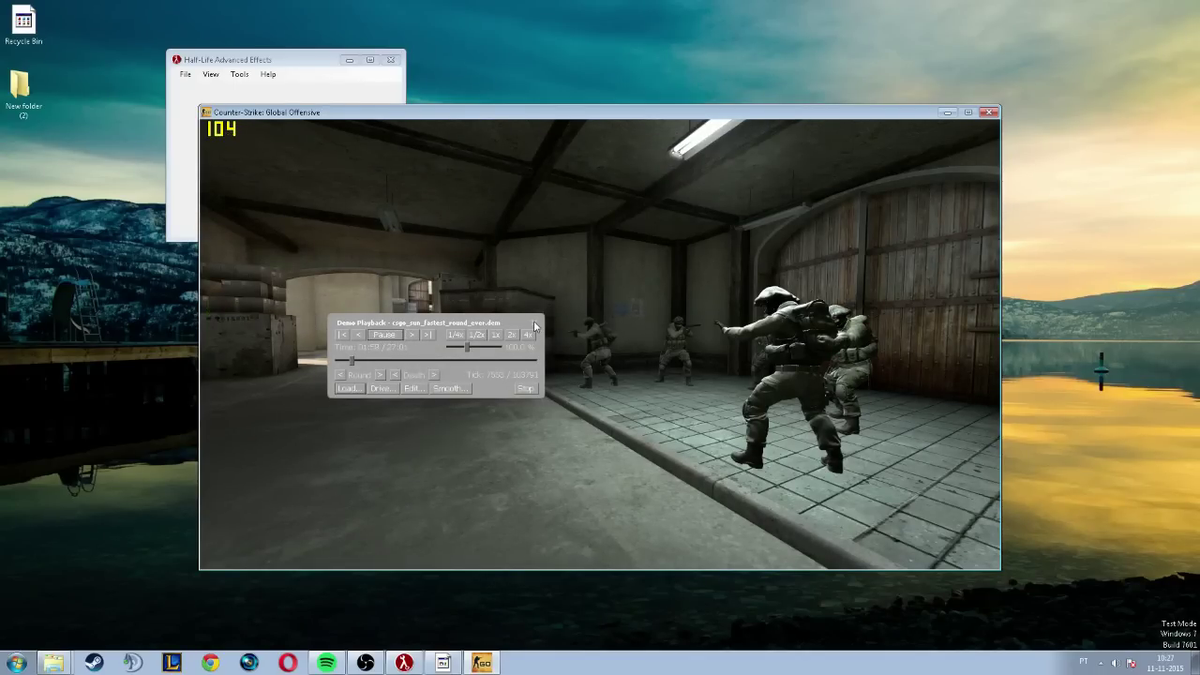
{"action": "left_click", "coordinate": [535, 326]}
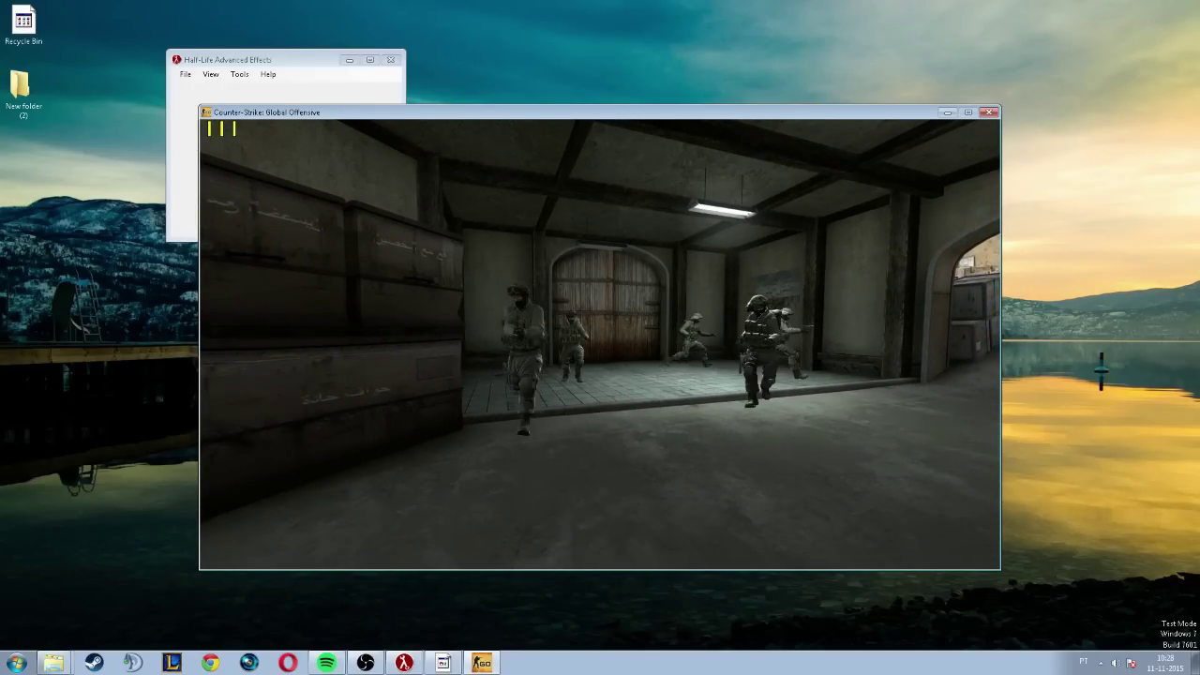
Pause the demo as the counter-terrorists run out of spawn and hide the playback controls
{"action": "key", "text": "shift+F2"}
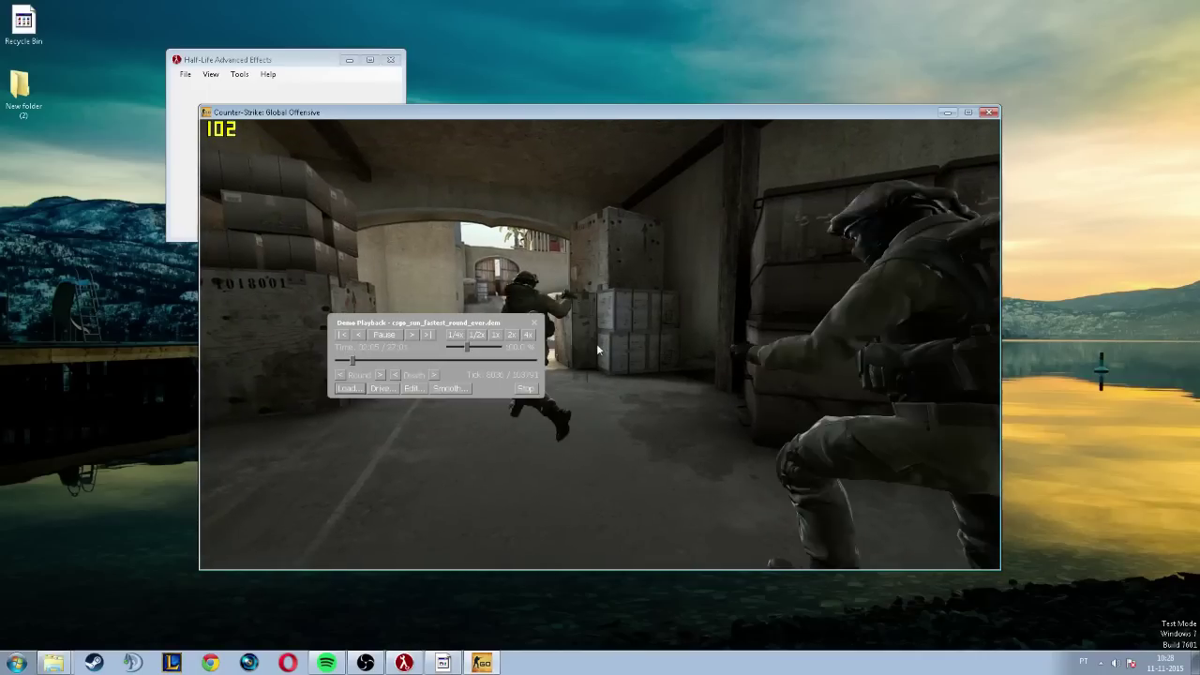
{"action": "key", "text": "space"}
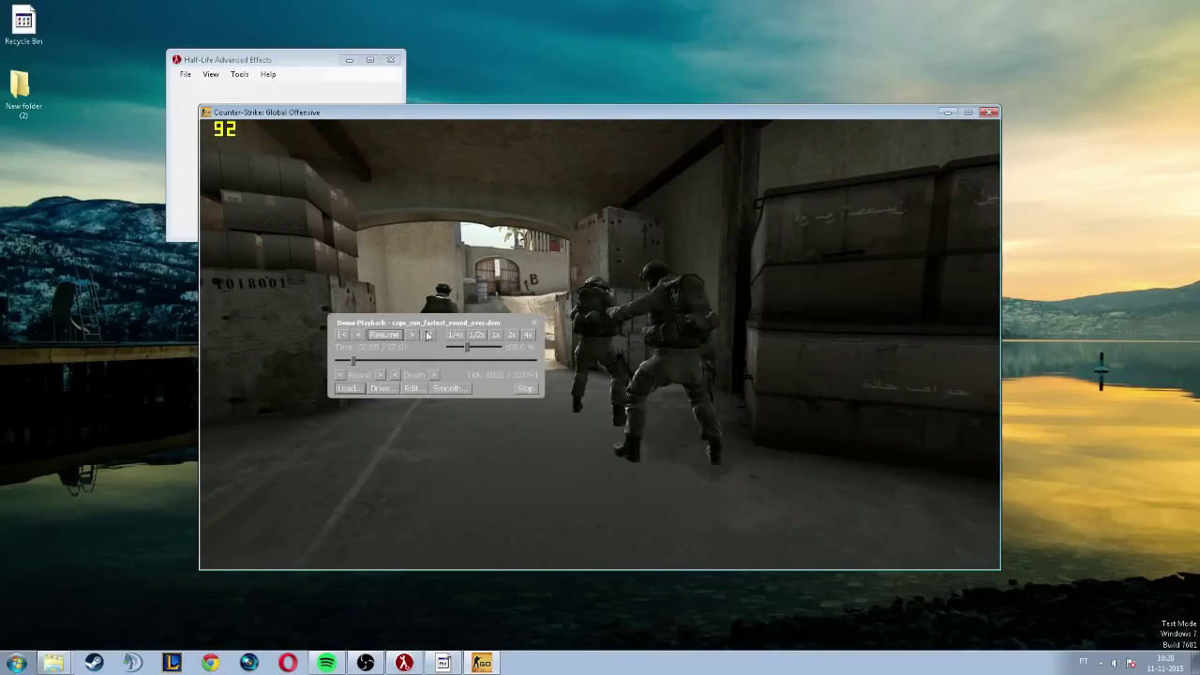
{"action": "left_click", "coordinate": [534, 327]}
Bind mouse3 to "mirv_campath add" in the developer console, leaving the console closed
{"action": "key", "text": "grave"}
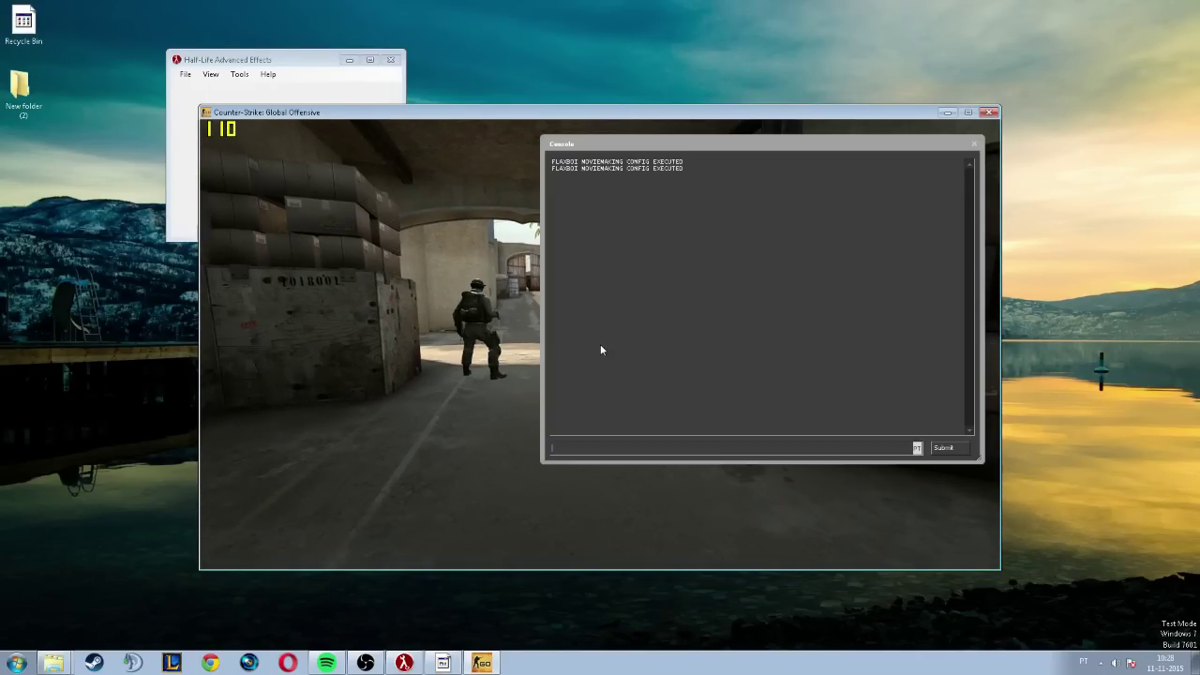
{"action": "type", "text": "b"}
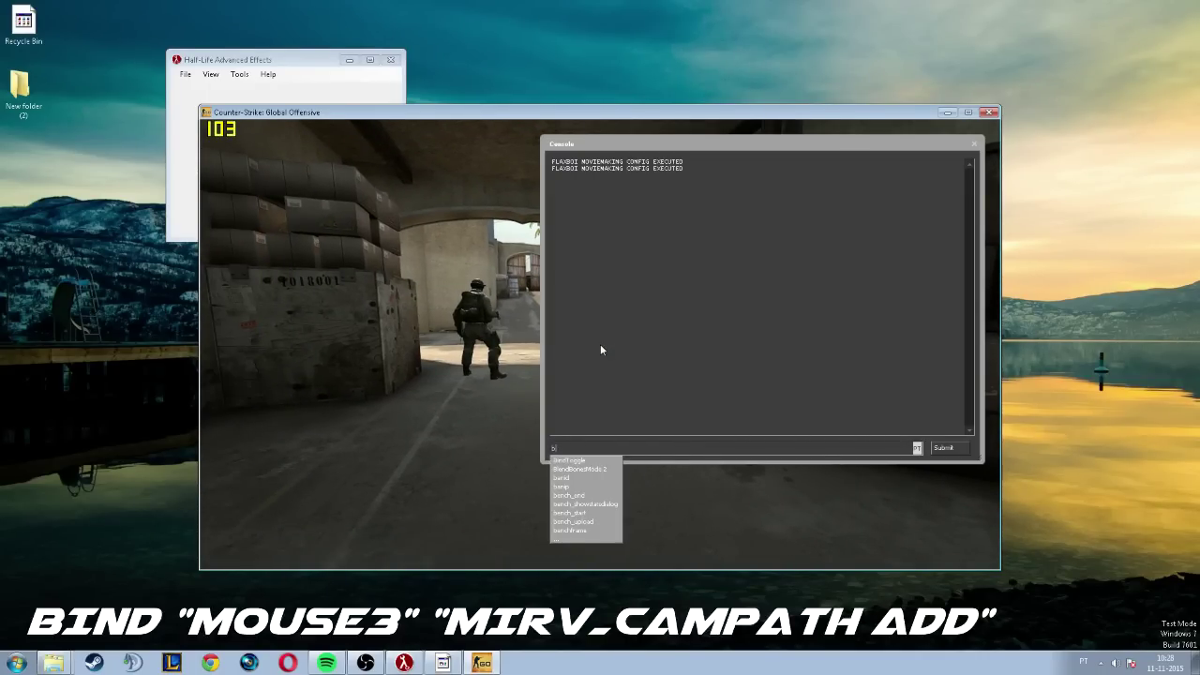
{"action": "type", "text": "ind \"mous"}
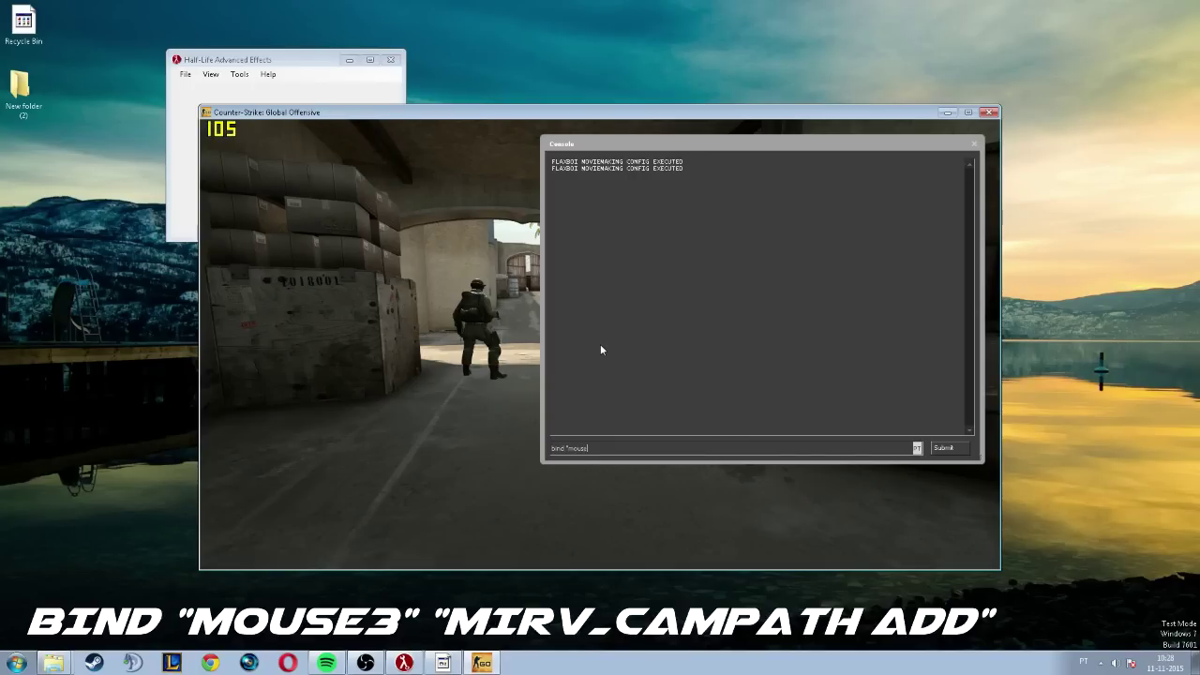
{"action": "type", "text": "e3\" \"mirv_campath add\""}
{"action": "key", "text": "Return"}
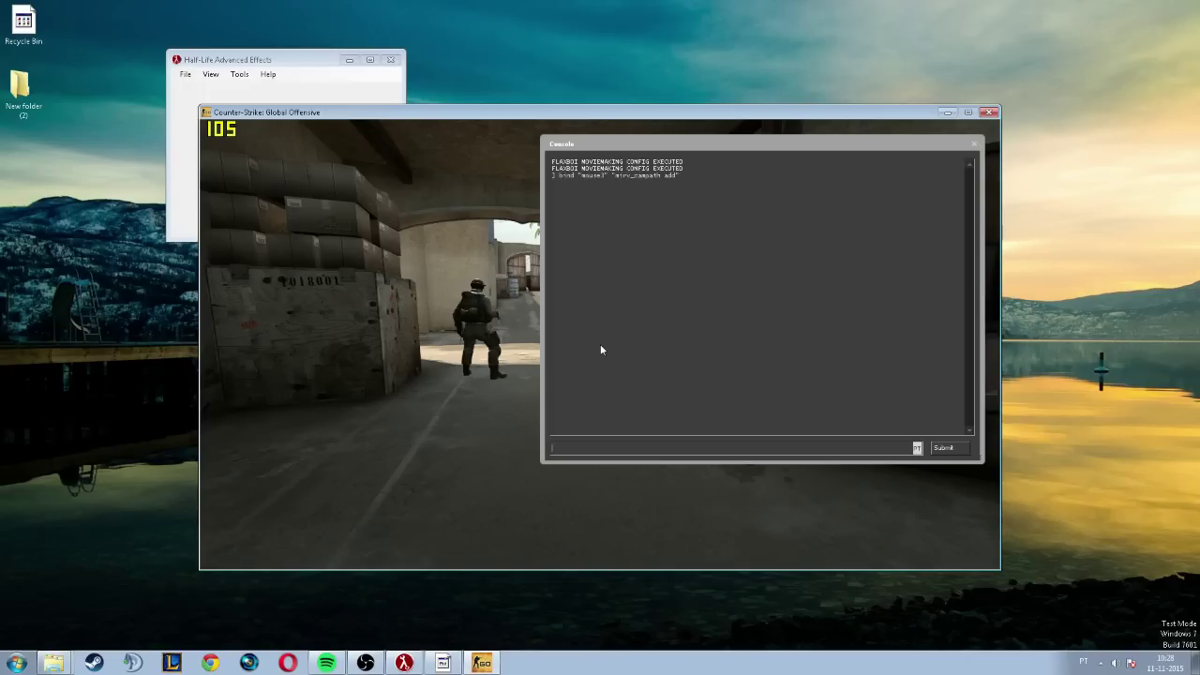
{"action": "key", "text": "grave"}
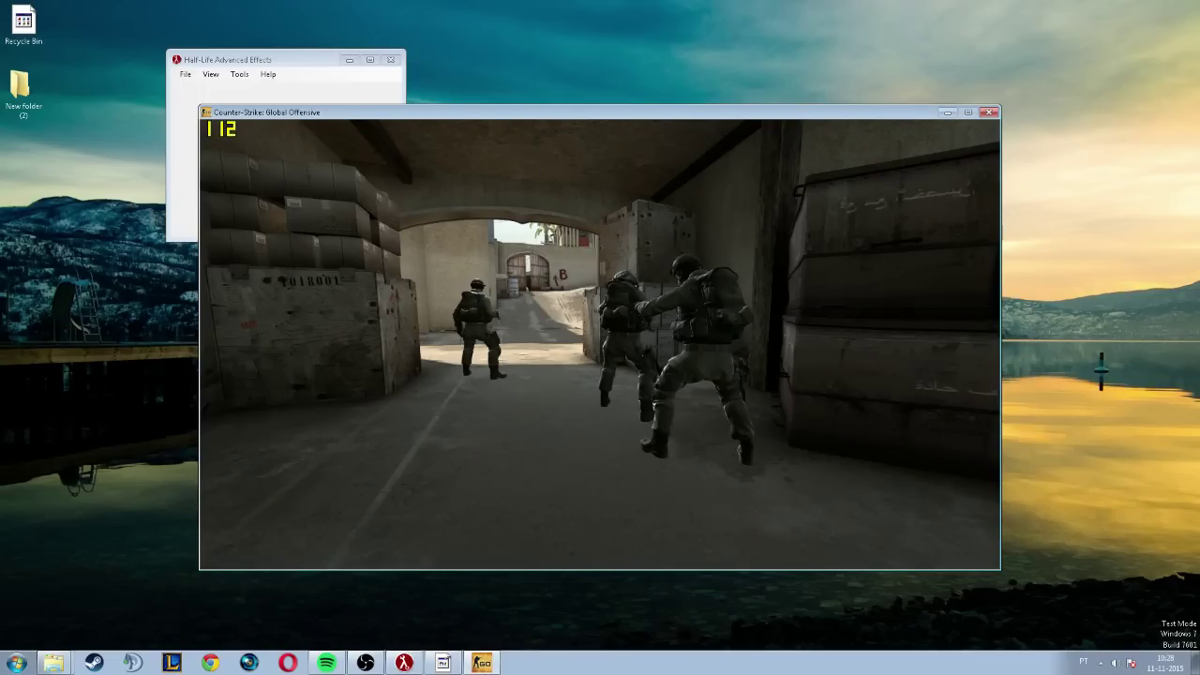
Move the free camera back behind the counter-terrorists to frame the wall with the red B marking
{"action": "key", "text": "s"}
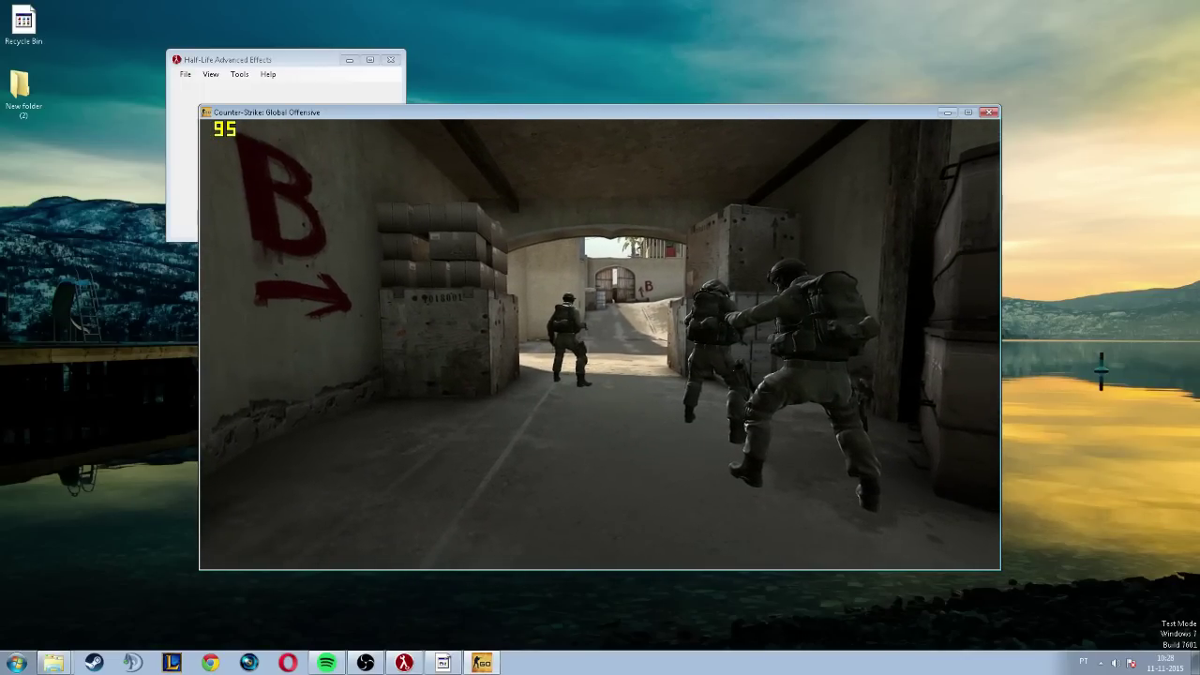
{"action": "key", "text": "grave"}
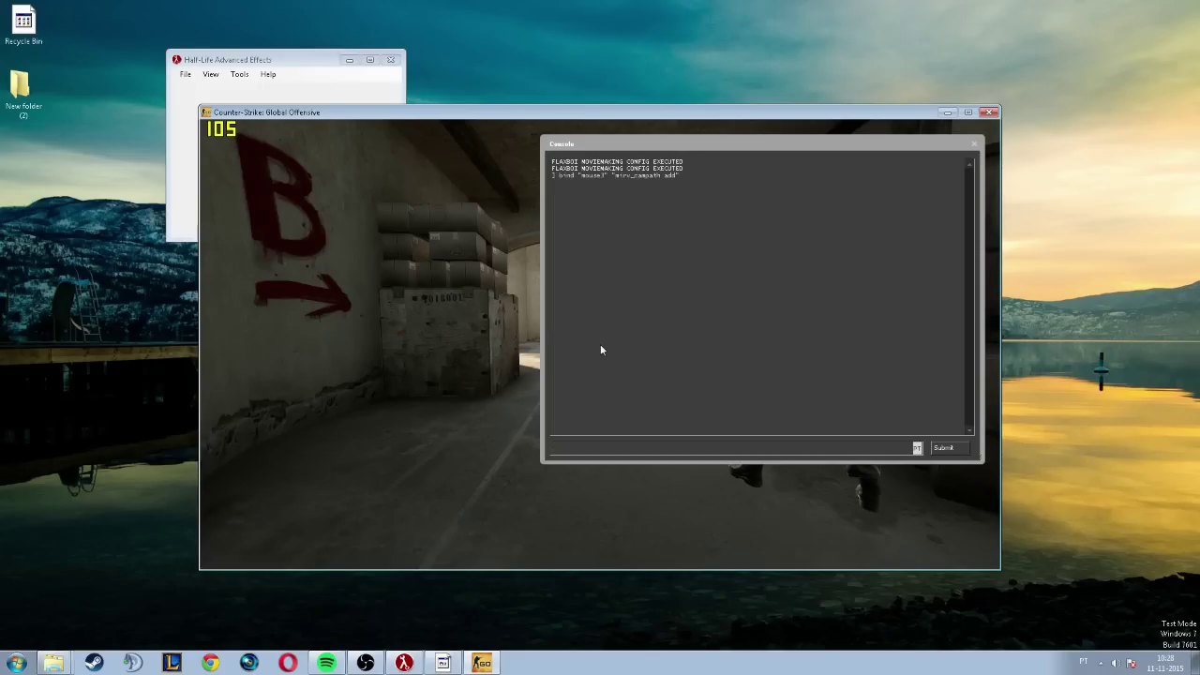
{"action": "key", "text": "grave"}
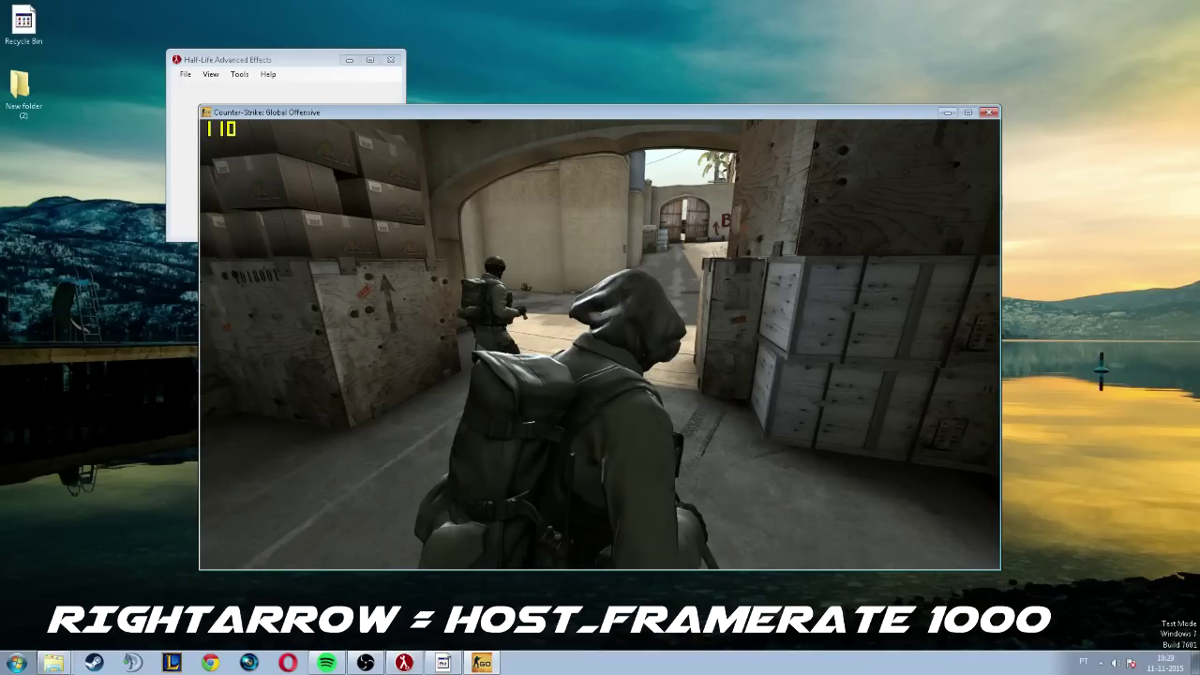
Resume the demo from the camera view beside the stacked crates, then hide the playback controls
{"action": "key", "text": "Escape"}
{"action": "key", "text": "Escape"}
{"action": "key", "text": "shift+F2"}
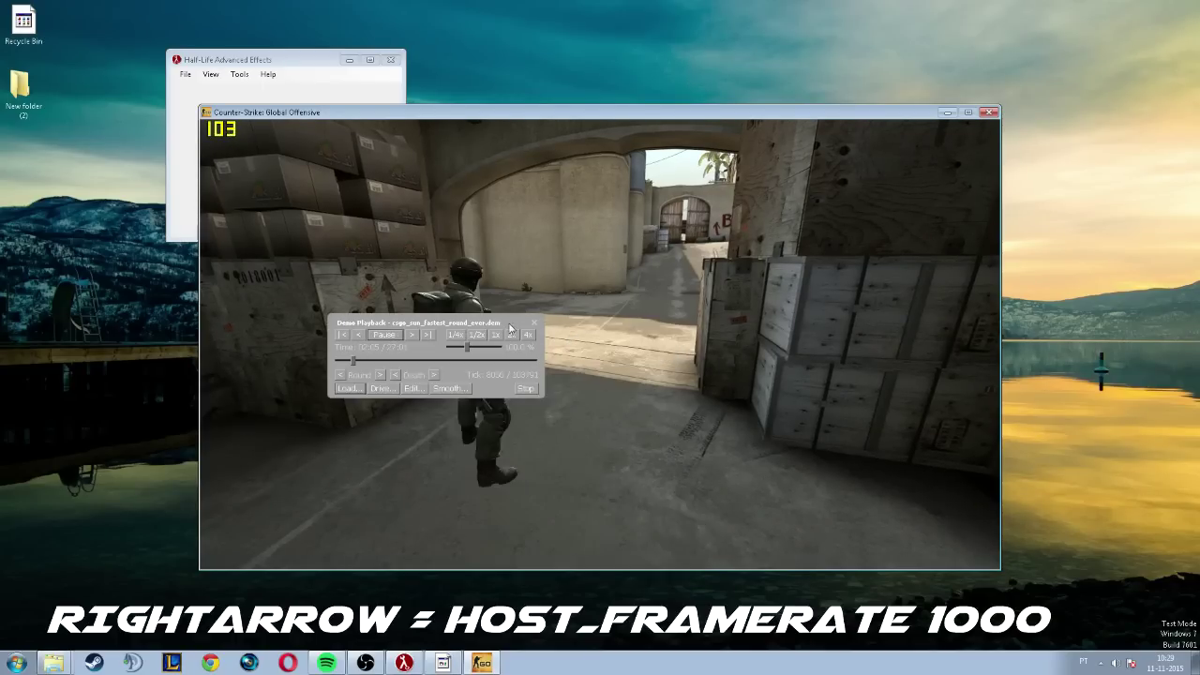
{"action": "left_click", "coordinate": [536, 324]}
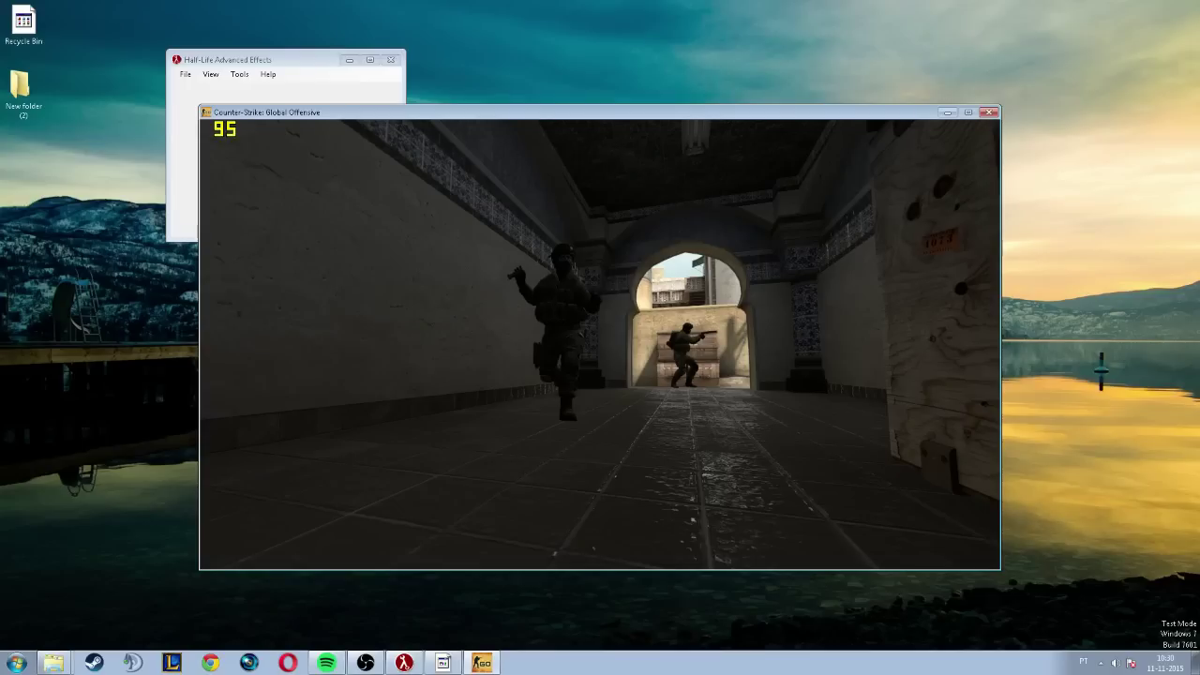
Run mirv_campath enable 1 in the console to activate the camera path
{"action": "key", "text": "grave"}
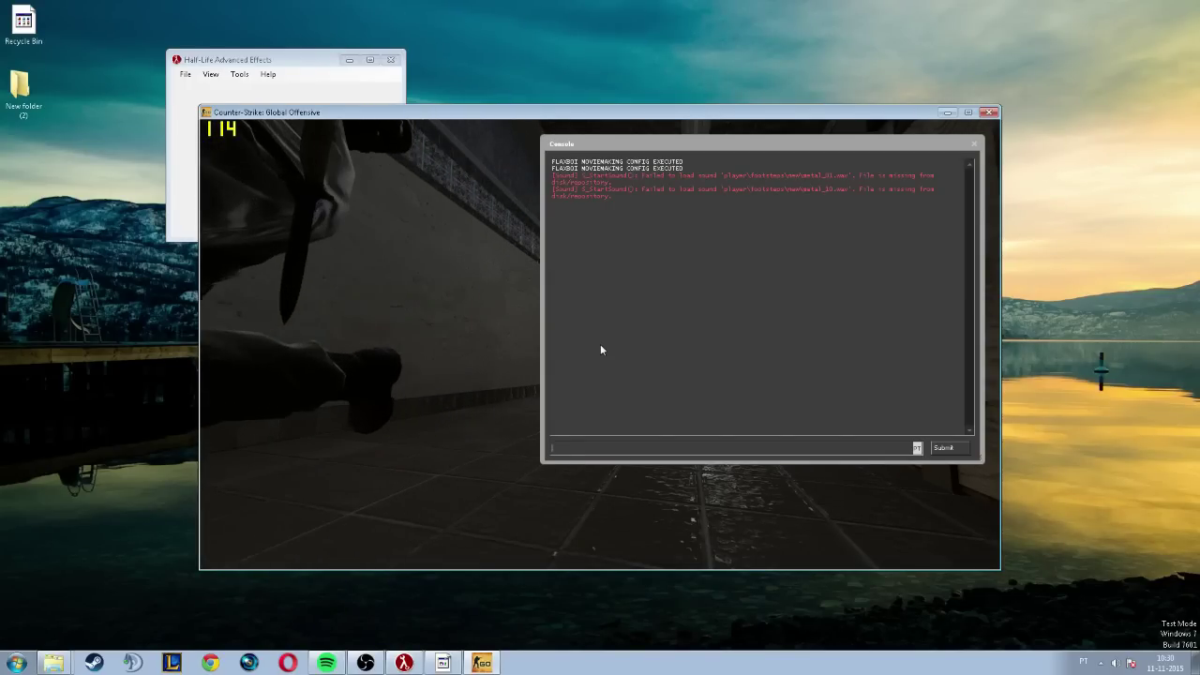
{"action": "type", "text": "mirv"}
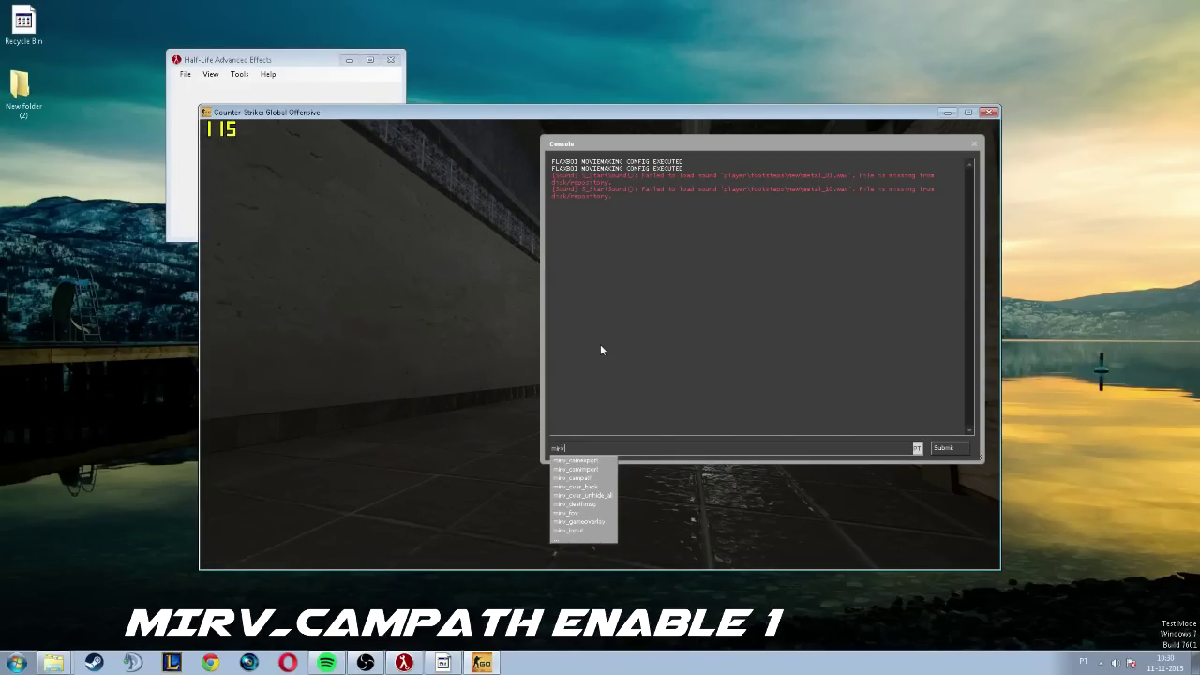
{"action": "type", "text": "_cam"}
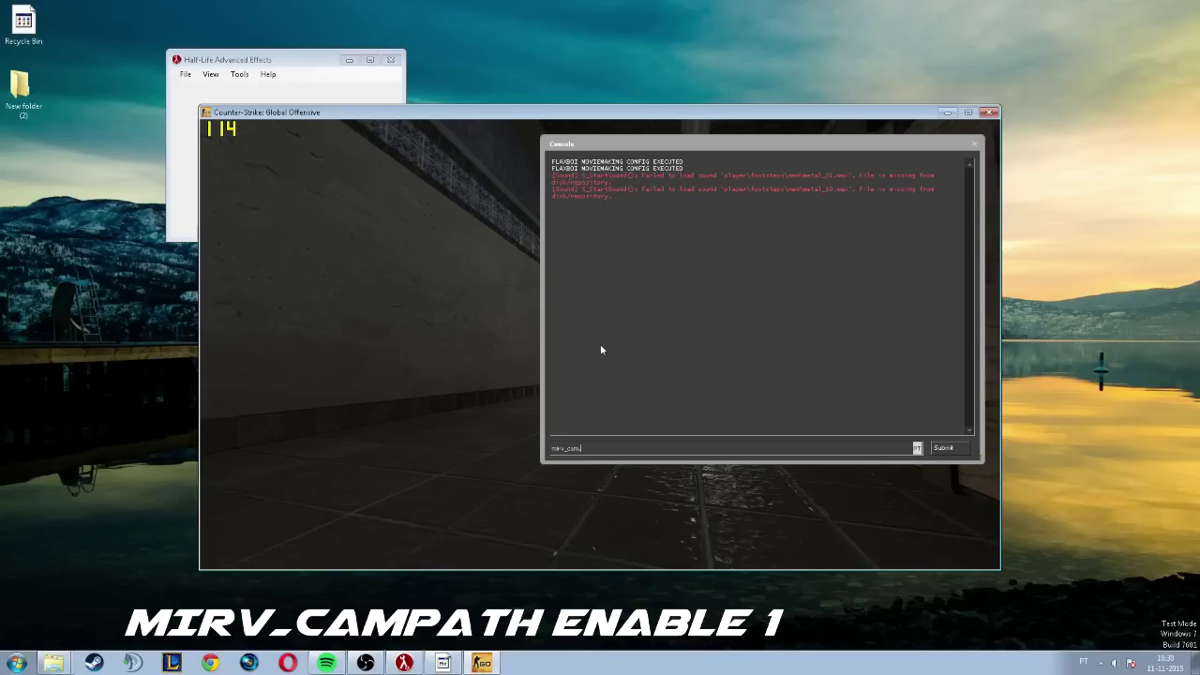
{"action": "type", "text": "path enable 1"}
{"action": "key", "text": "Return"}
{"action": "key", "text": "grave"}
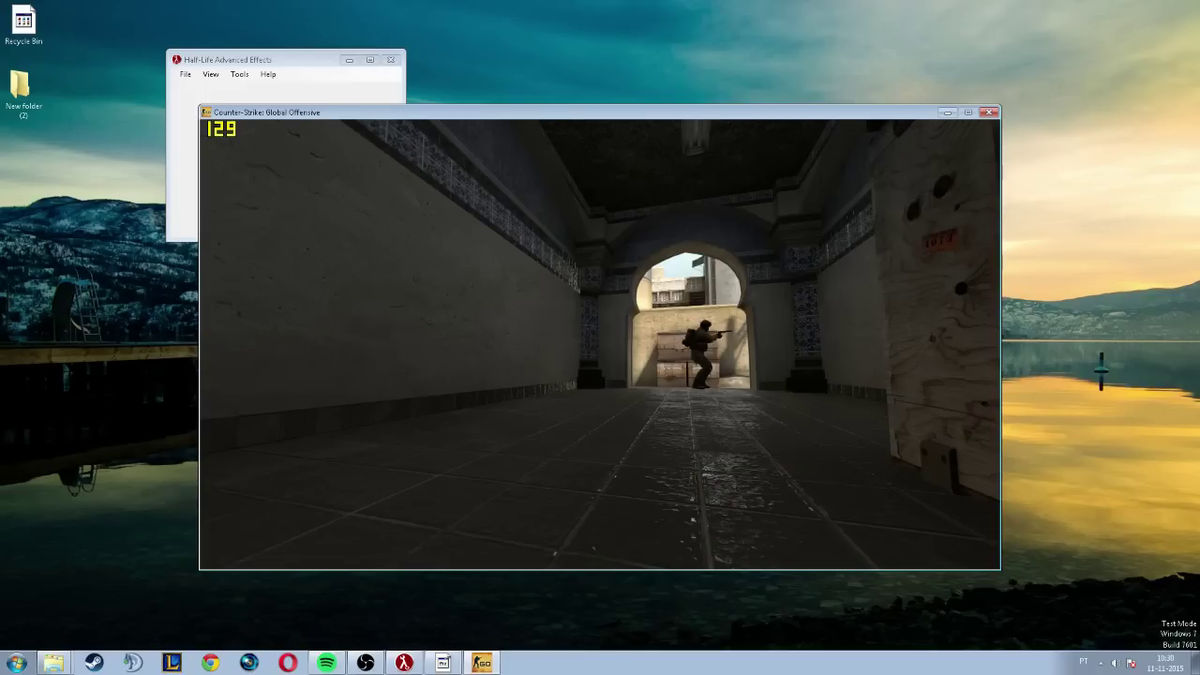
Rewind the demo to the start of the round and hide the playback controls
{"action": "key", "text": "shift+F2"}
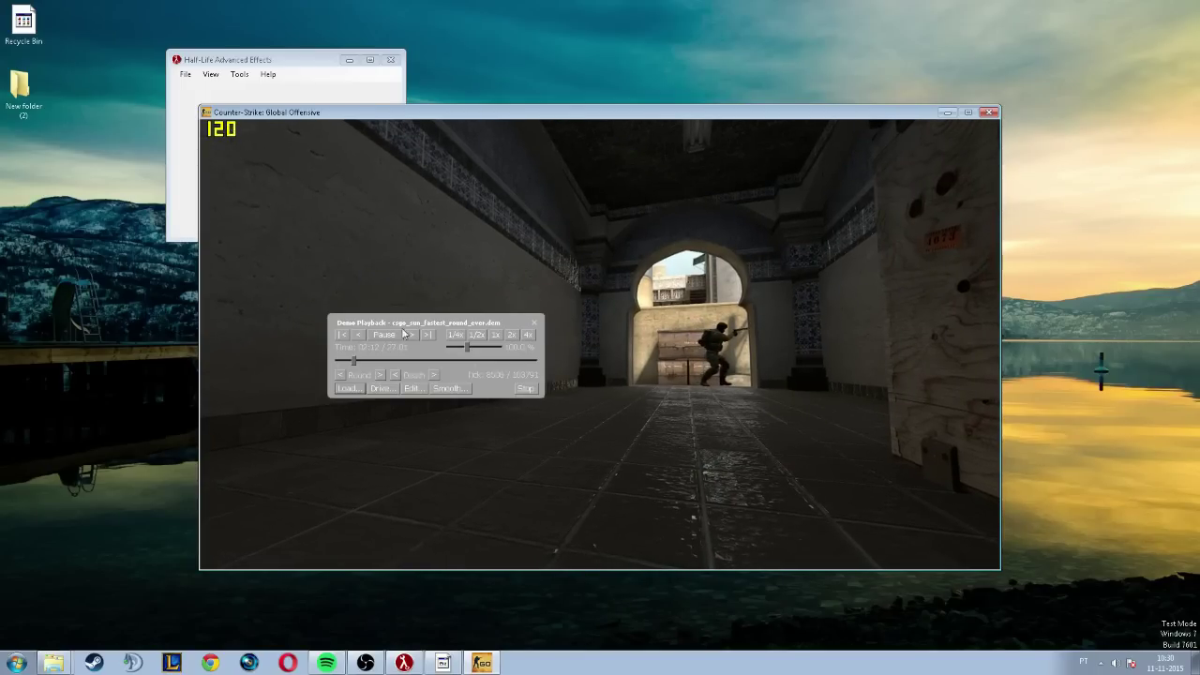
{"action": "left_click", "coordinate": [340, 376]}
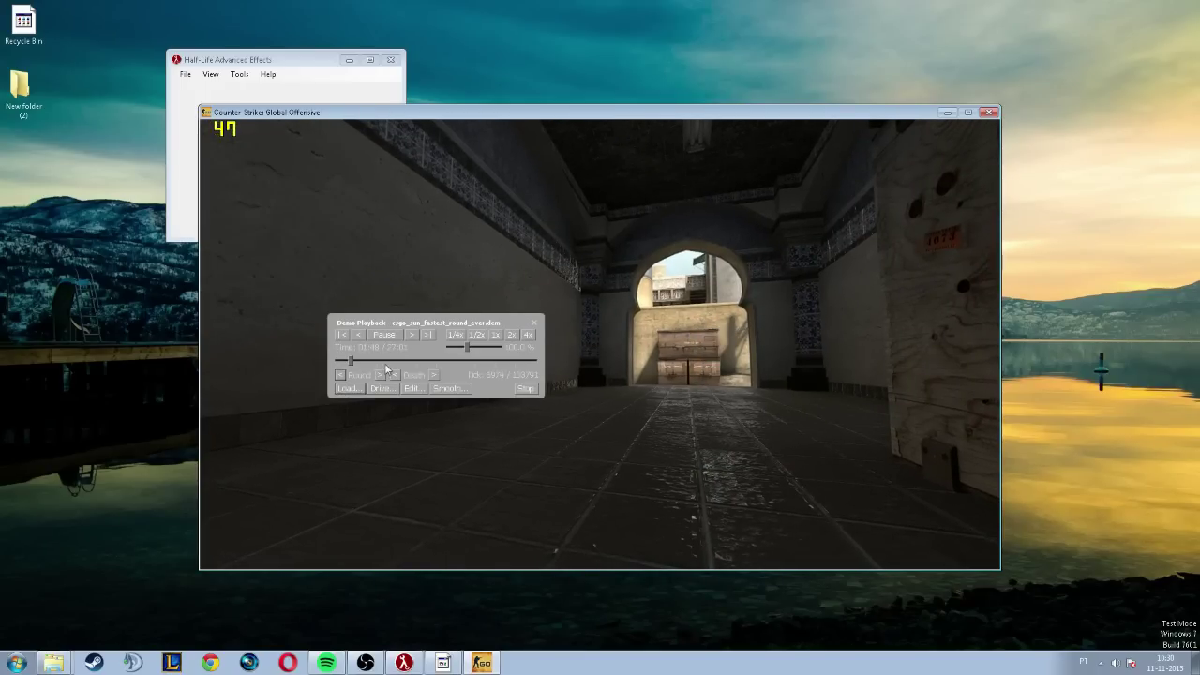
{"action": "key", "text": "shift+F2"}
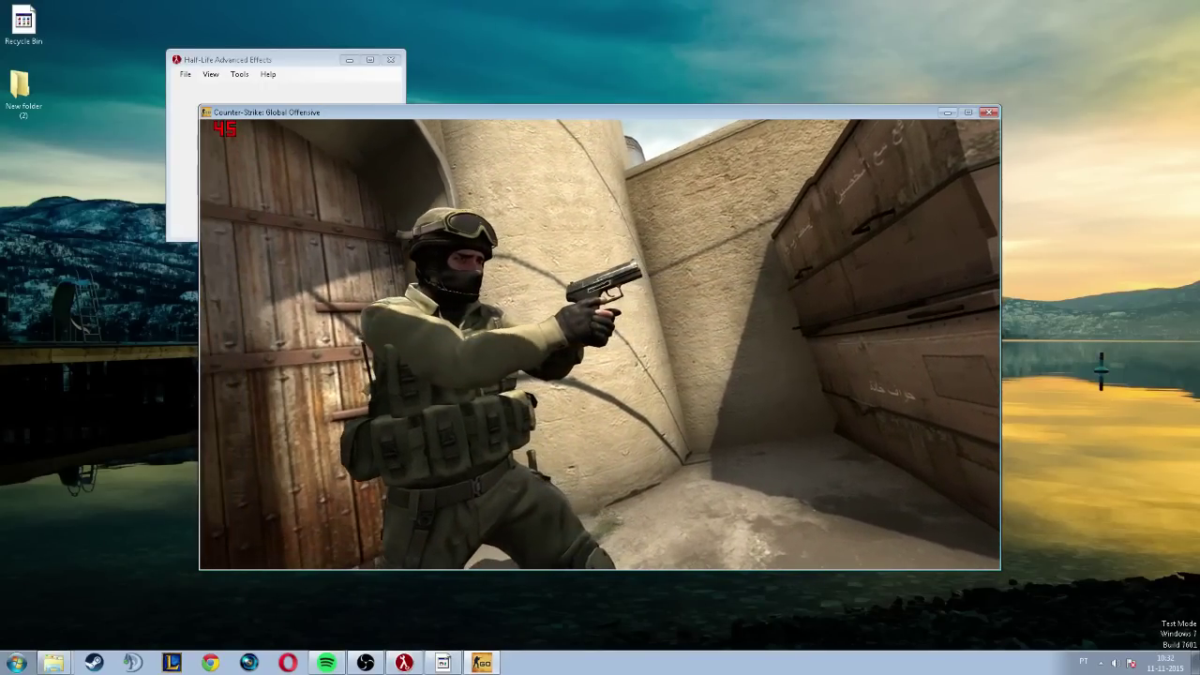
Set the camera's field of view to 40 with mirv_fov in the console
{"action": "key", "text": "grave"}
{"action": "type", "text": "mirv_fo"}
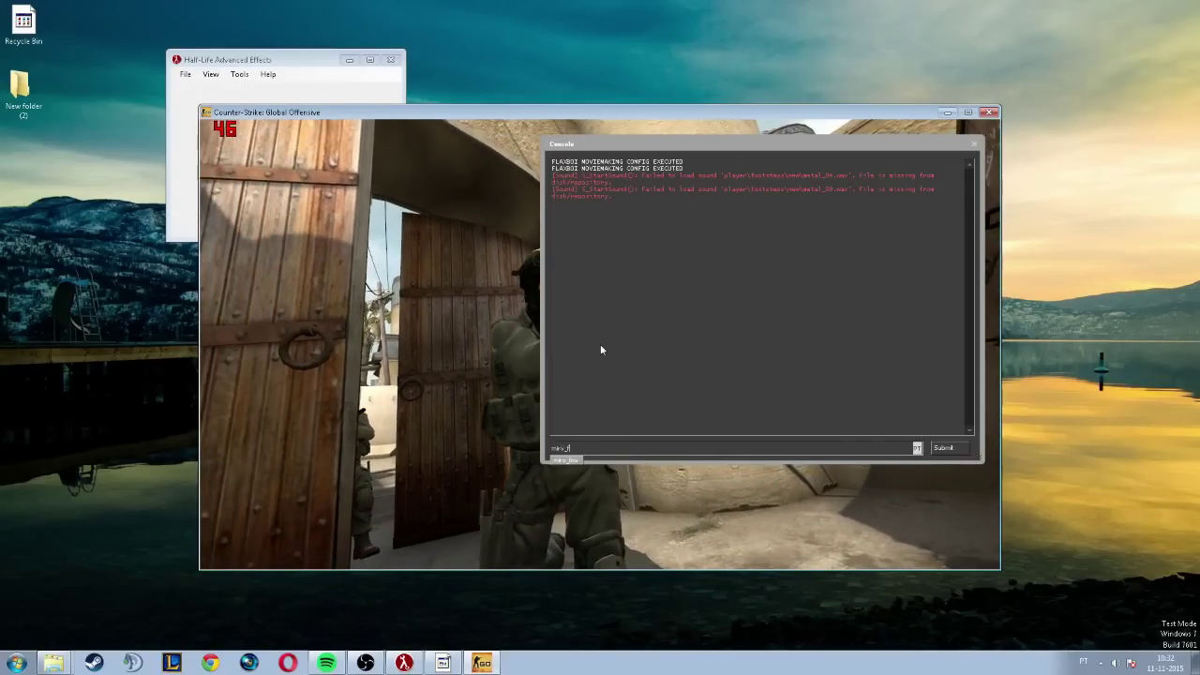
{"action": "type", "text": "v "}
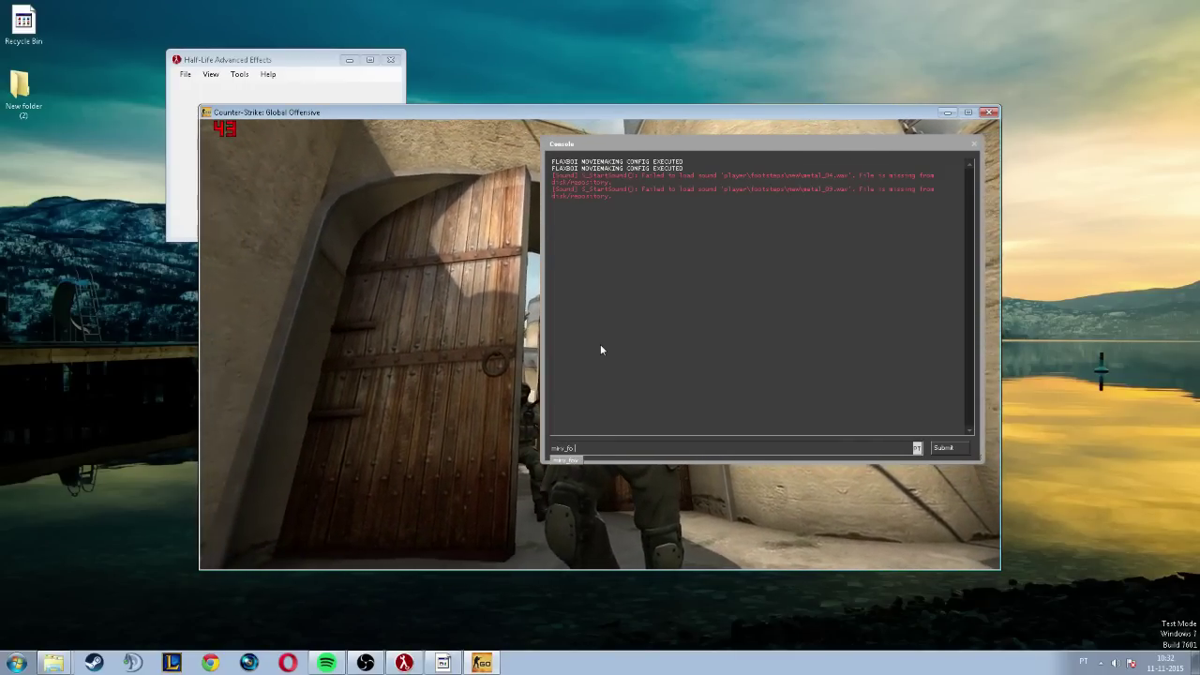
{"action": "type", "text": "4"}
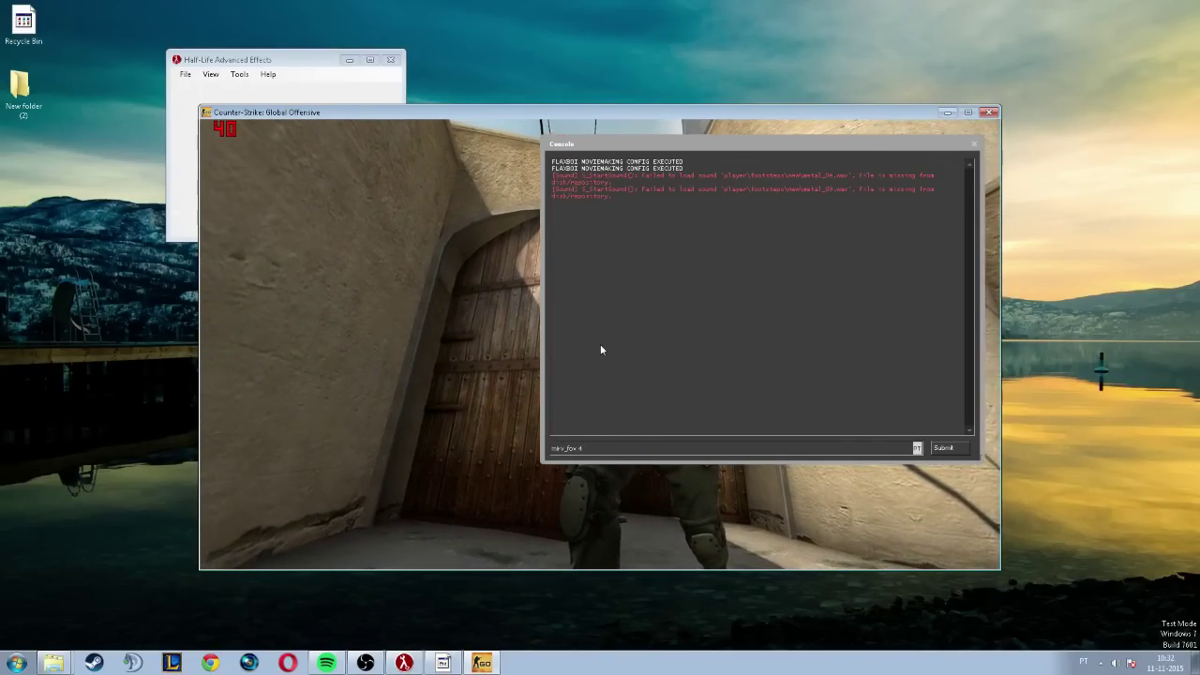
{"action": "type", "text": "0"}
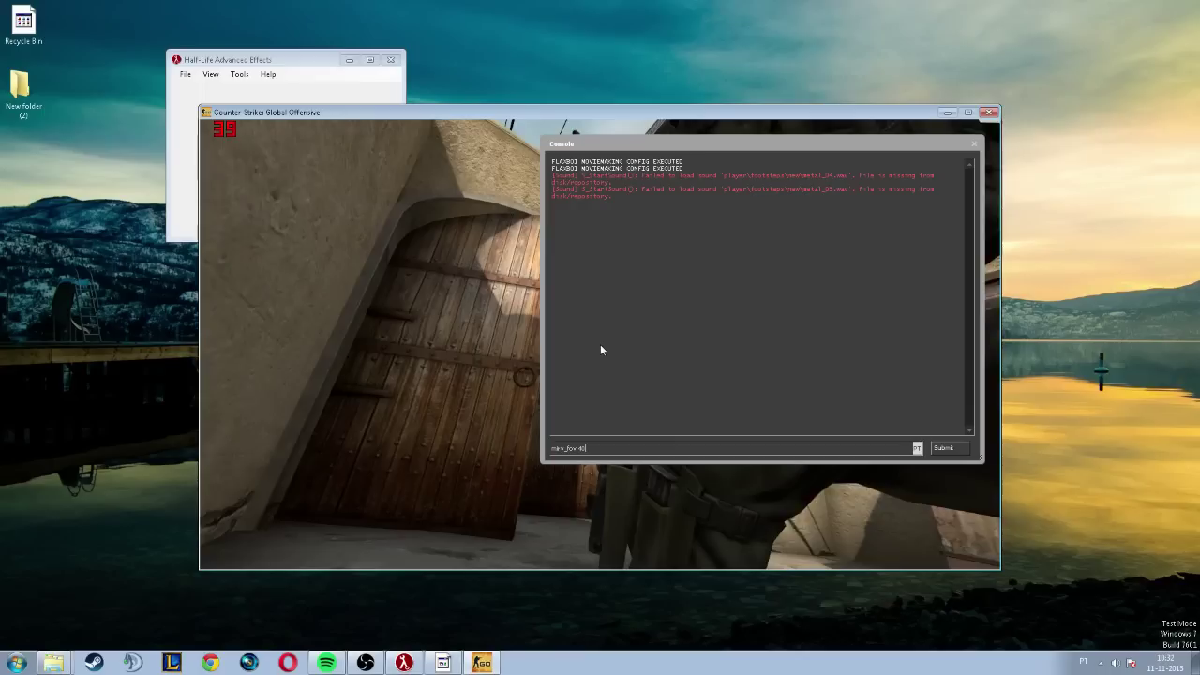
{"action": "key", "text": "BackSpace"}
{"action": "key", "text": "BackSpace"}
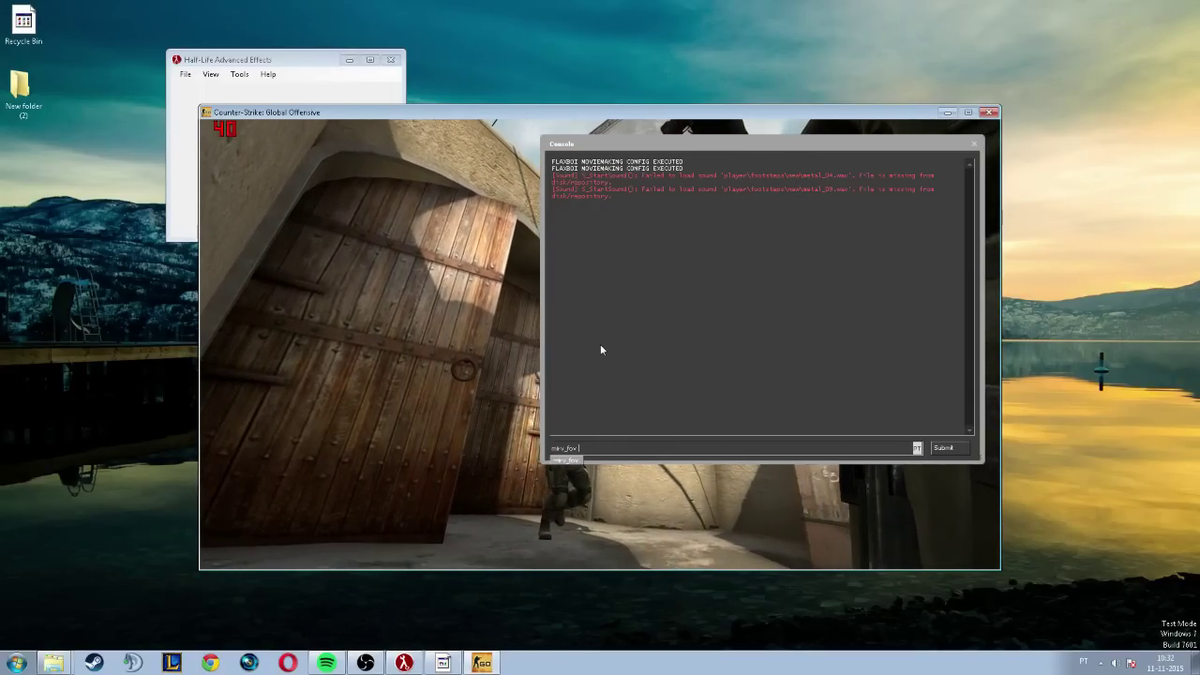
{"action": "key", "text": "Return"}
{"action": "key", "text": "grave"}
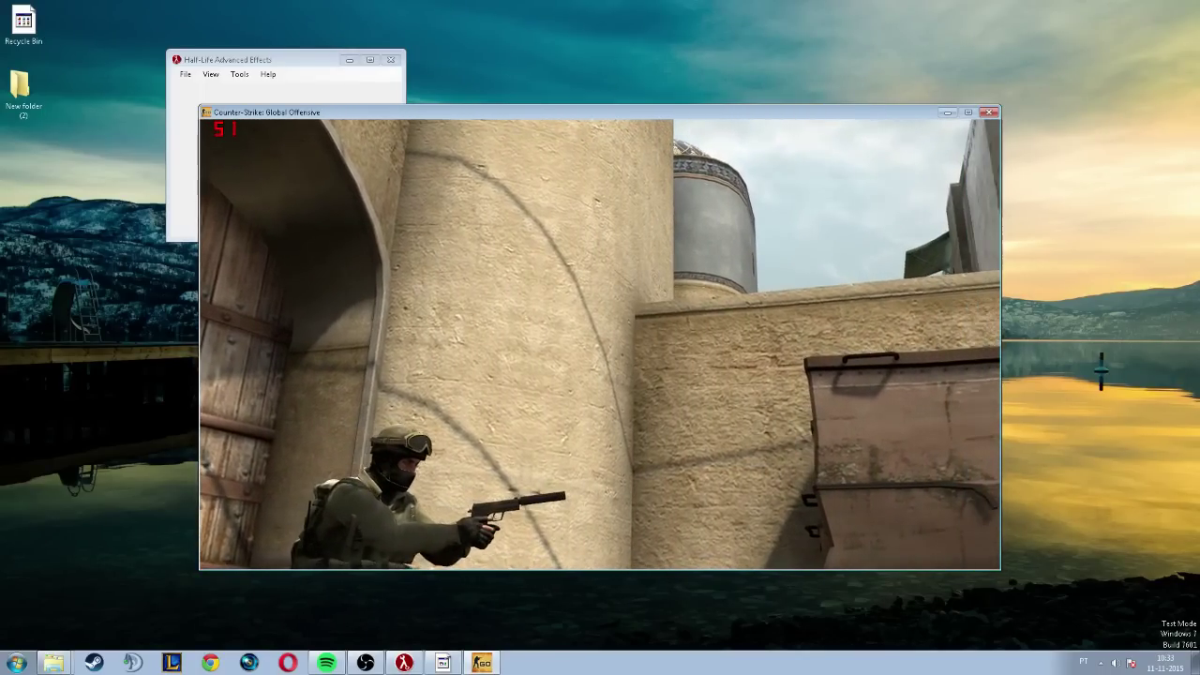
Set the camera's field of view to 90 with mirv_fov
{"action": "key", "text": "grave"}
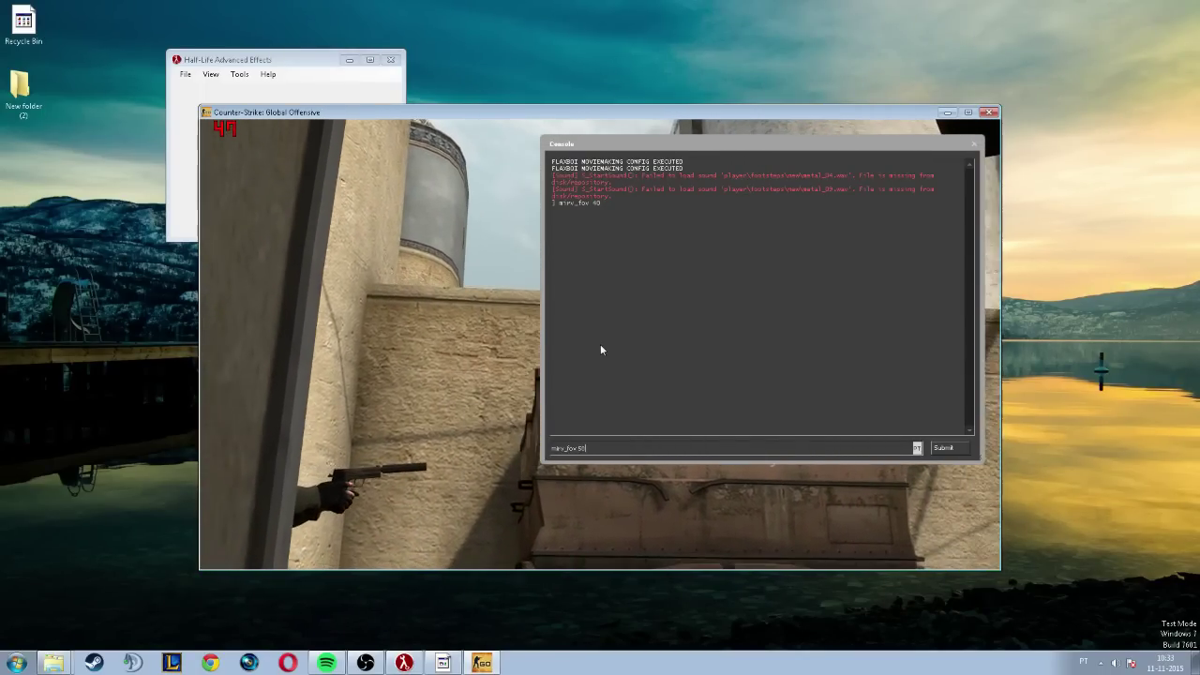
{"action": "key", "text": "Return"}
{"action": "key", "text": "grave"}
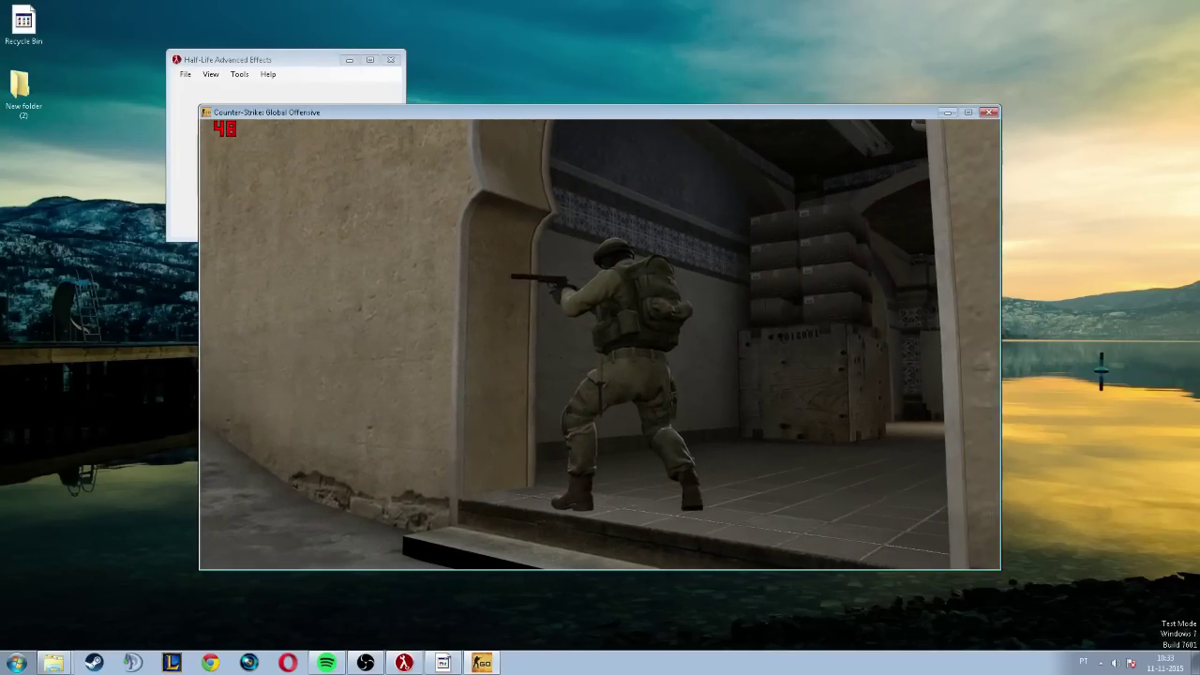
Pause the demo at the archway and run mirv_input camera in the console to control the camera freely
{"action": "key", "text": "shift+F2"}
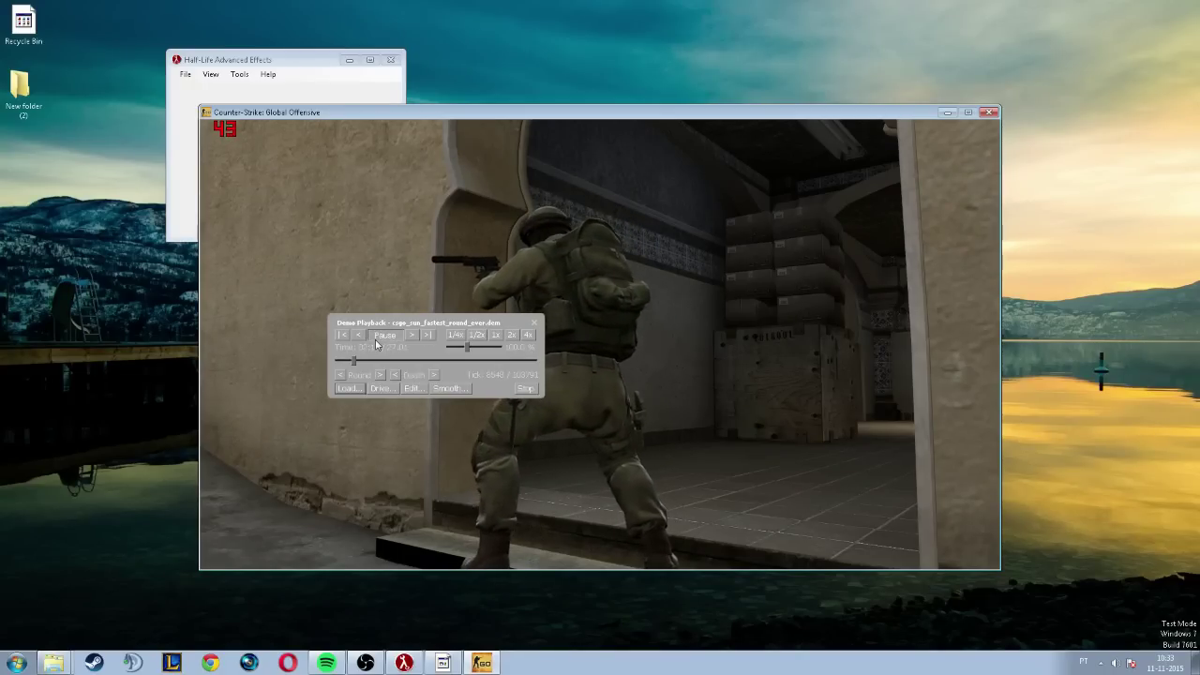
{"action": "left_click", "coordinate": [380, 336]}
{"action": "key", "text": "grave"}
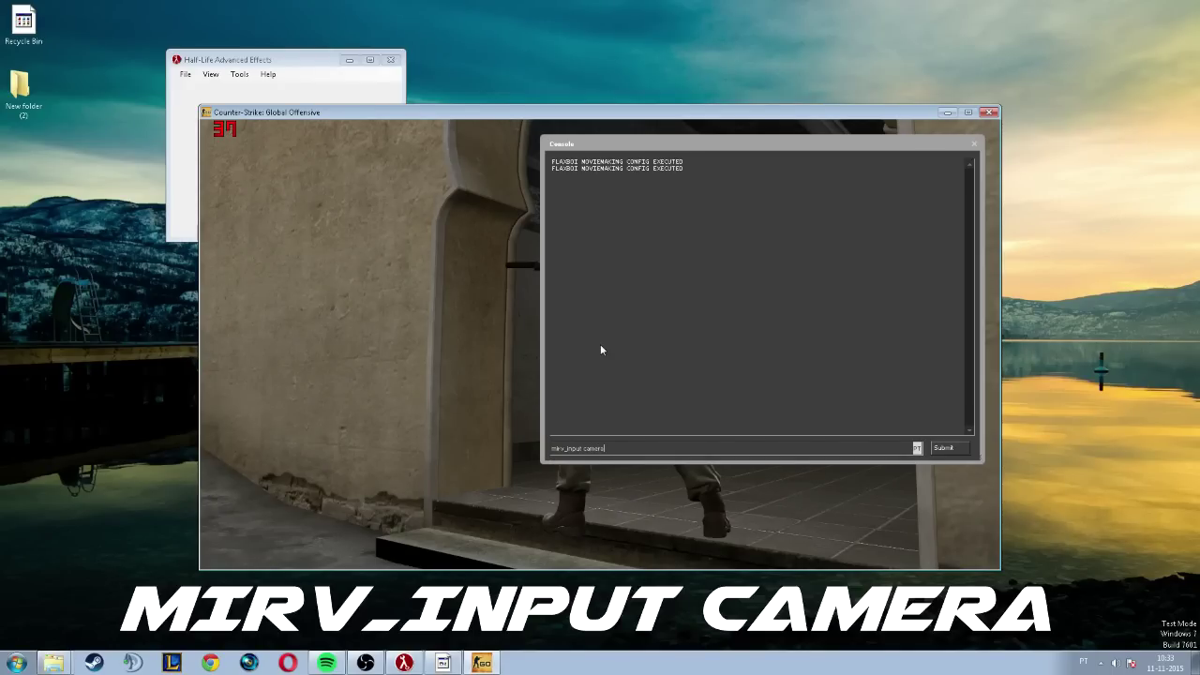
{"action": "key", "text": "grave"}
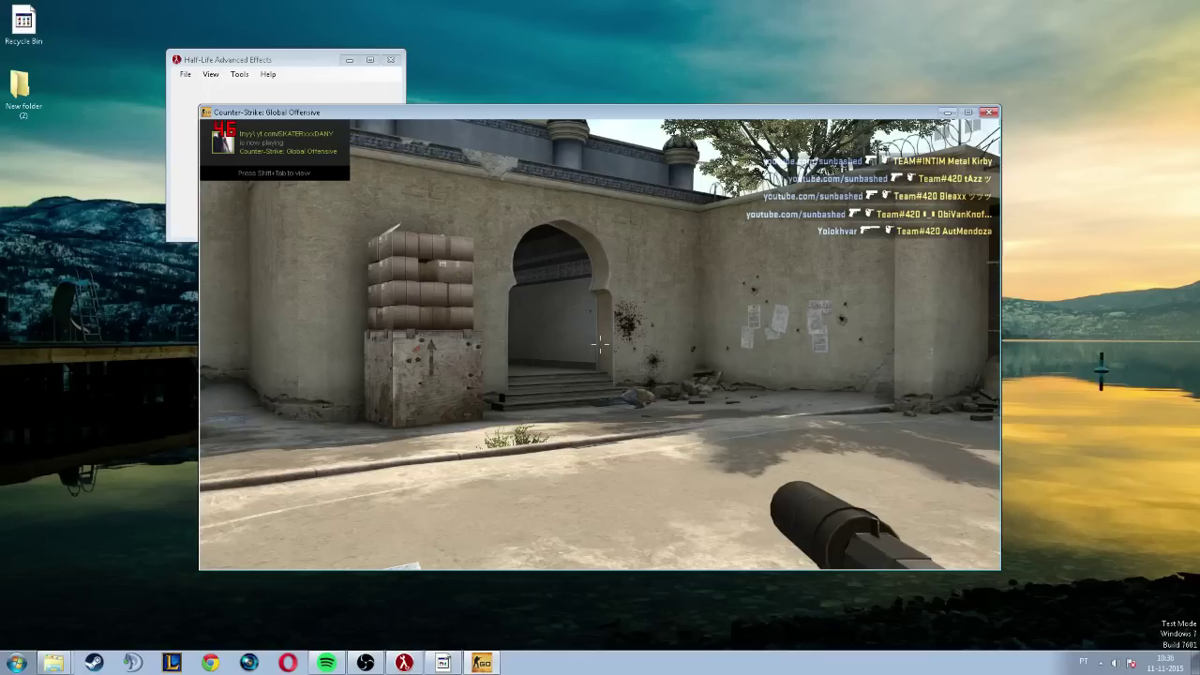
Jump the demo back to the start of the round, pause it and hide the playback controls
{"action": "key", "text": "shift+F2"}
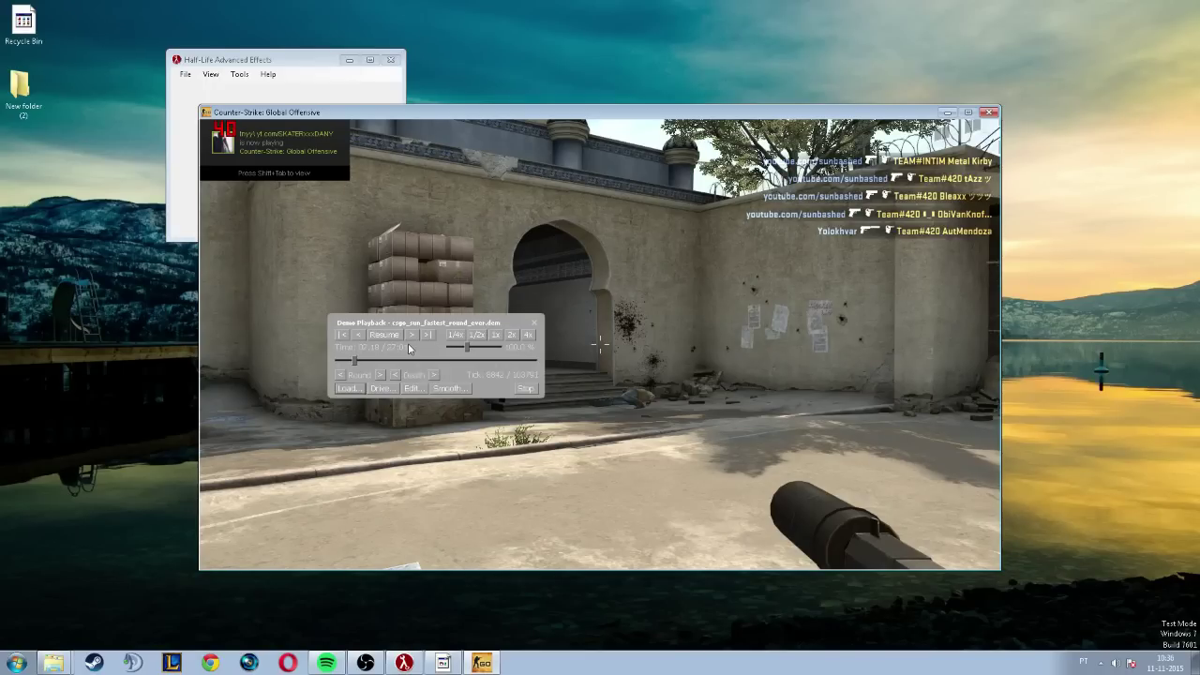
{"action": "left_click", "coordinate": [339, 376]}
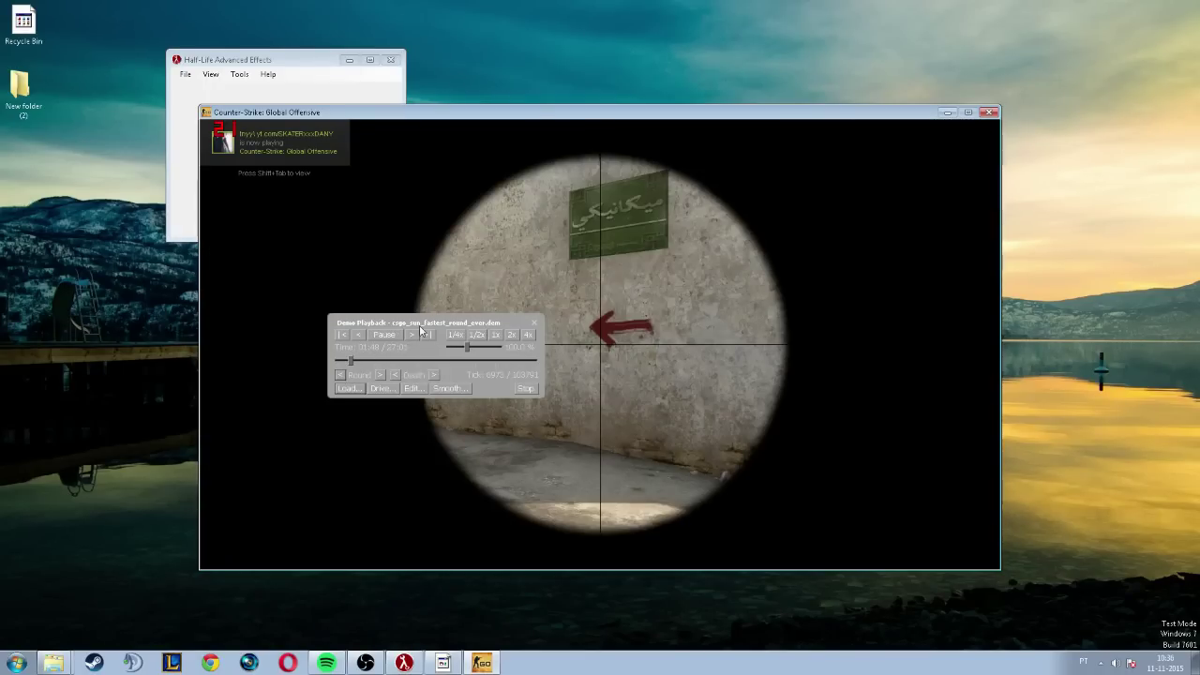
{"action": "left_click", "coordinate": [418, 334]}
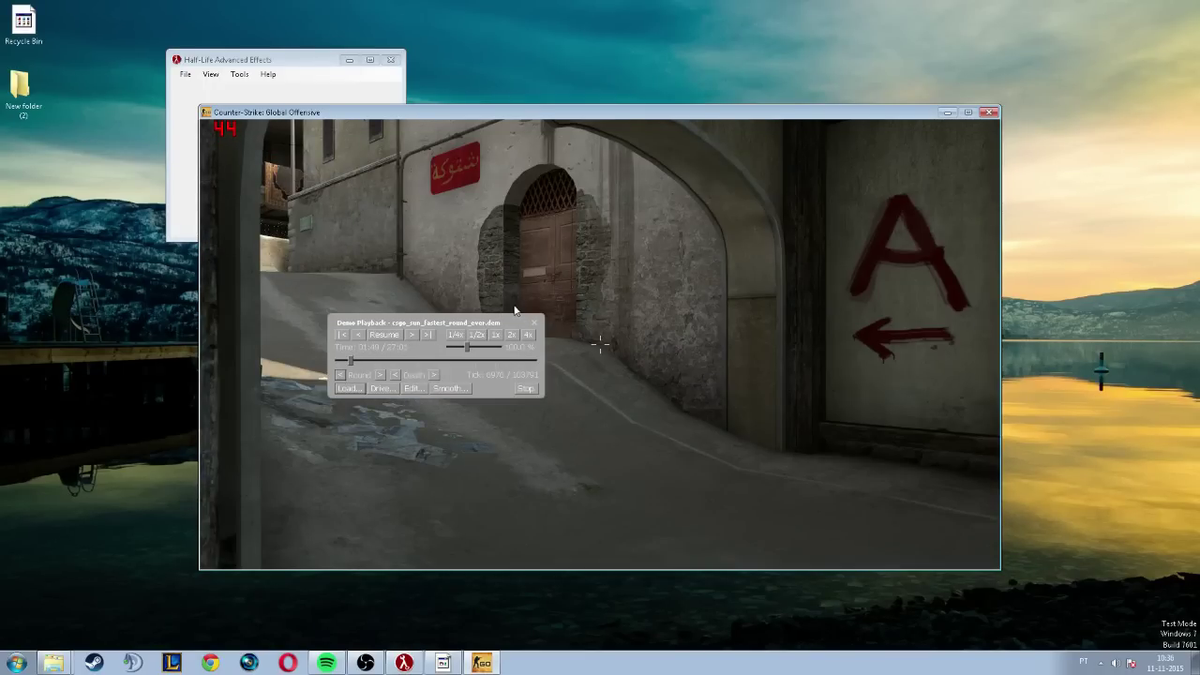
{"action": "left_click", "coordinate": [536, 323]}
Enable the camera path again with the mirv_campath enable command in the console
{"action": "key", "text": "grave"}
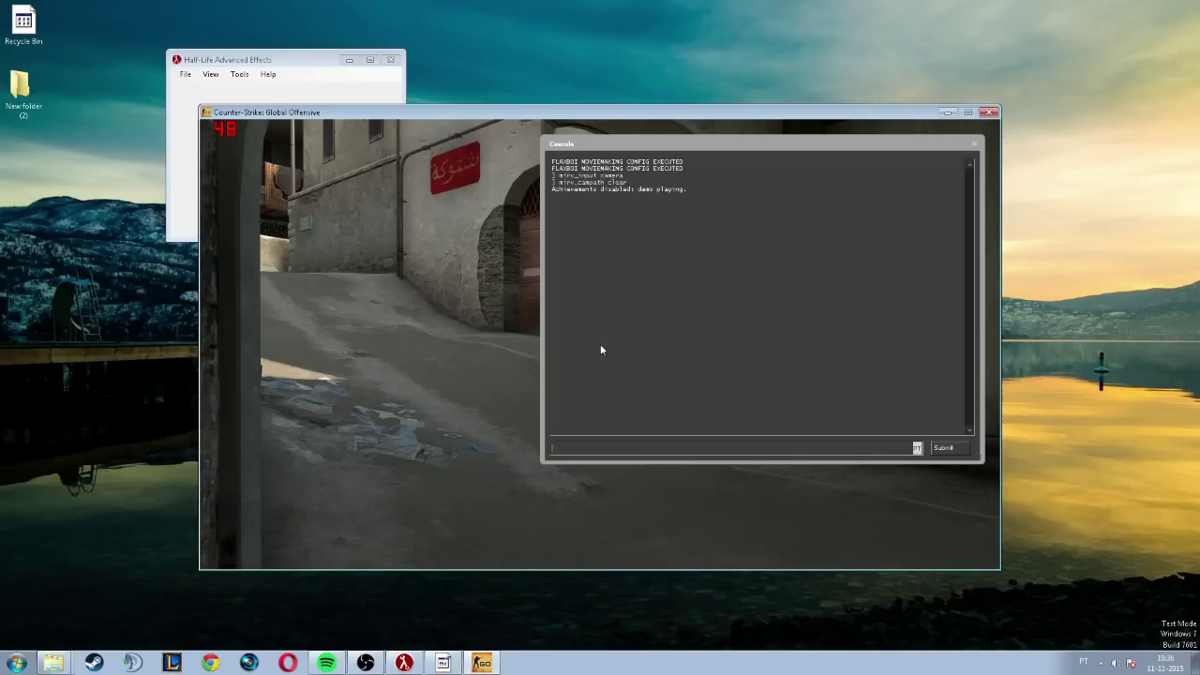
{"action": "type", "text": "mirv_cam"}
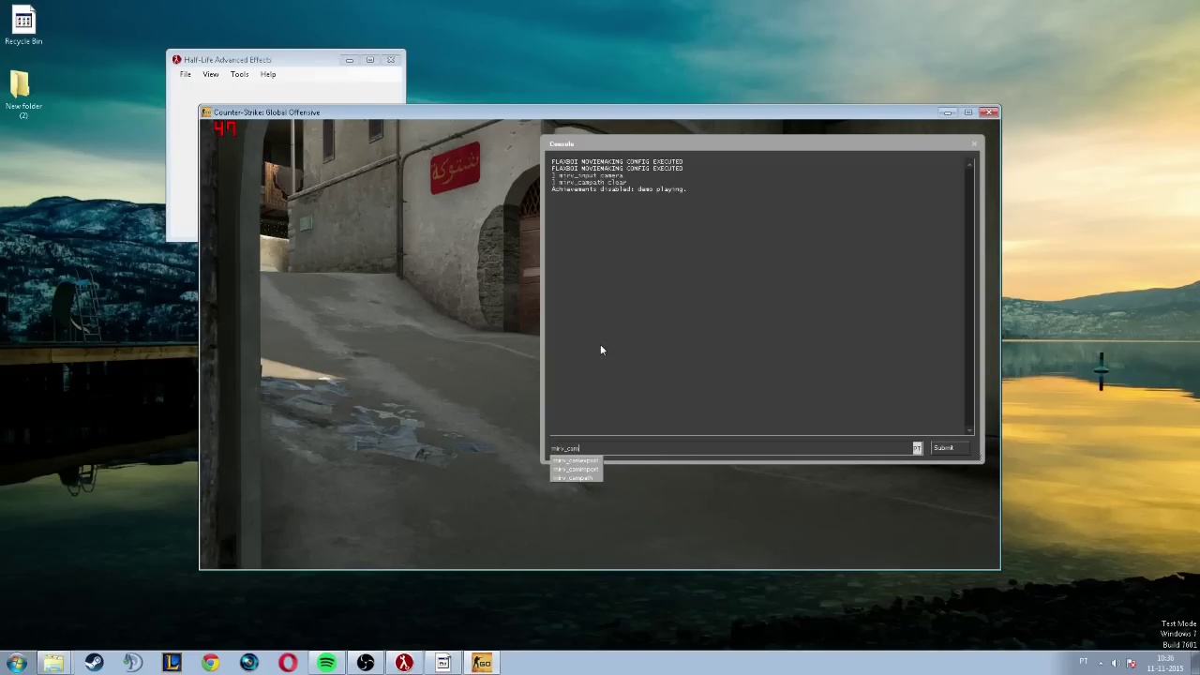
{"action": "type", "text": "path clear"}
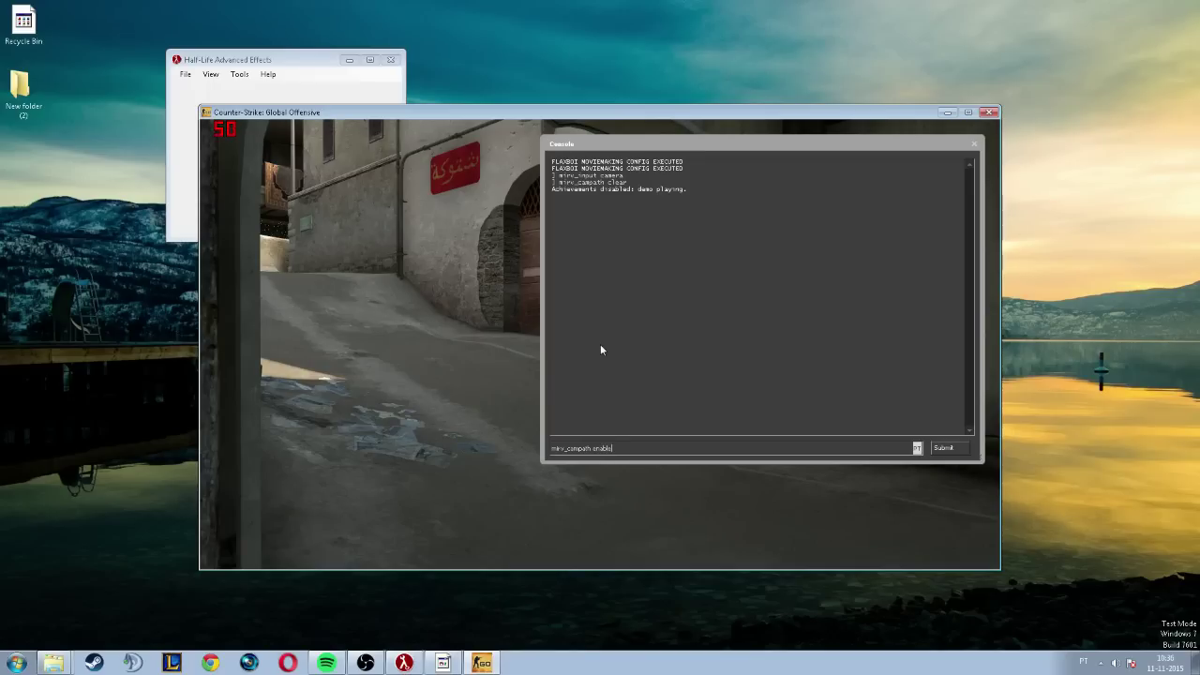
{"action": "key", "text": "Return"}
{"action": "key", "text": "grave"}
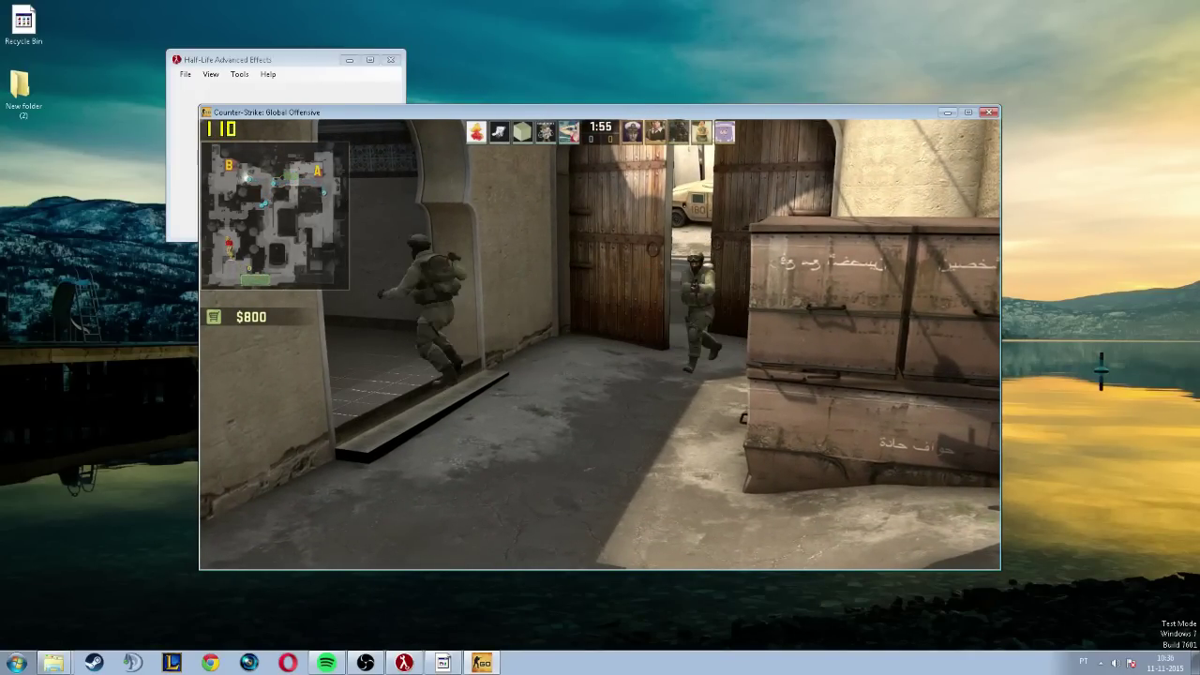
Hide the demo's HUD and run a HUD-drawing cl_ command with the value 1 in the console
{"action": "key", "text": "h"}
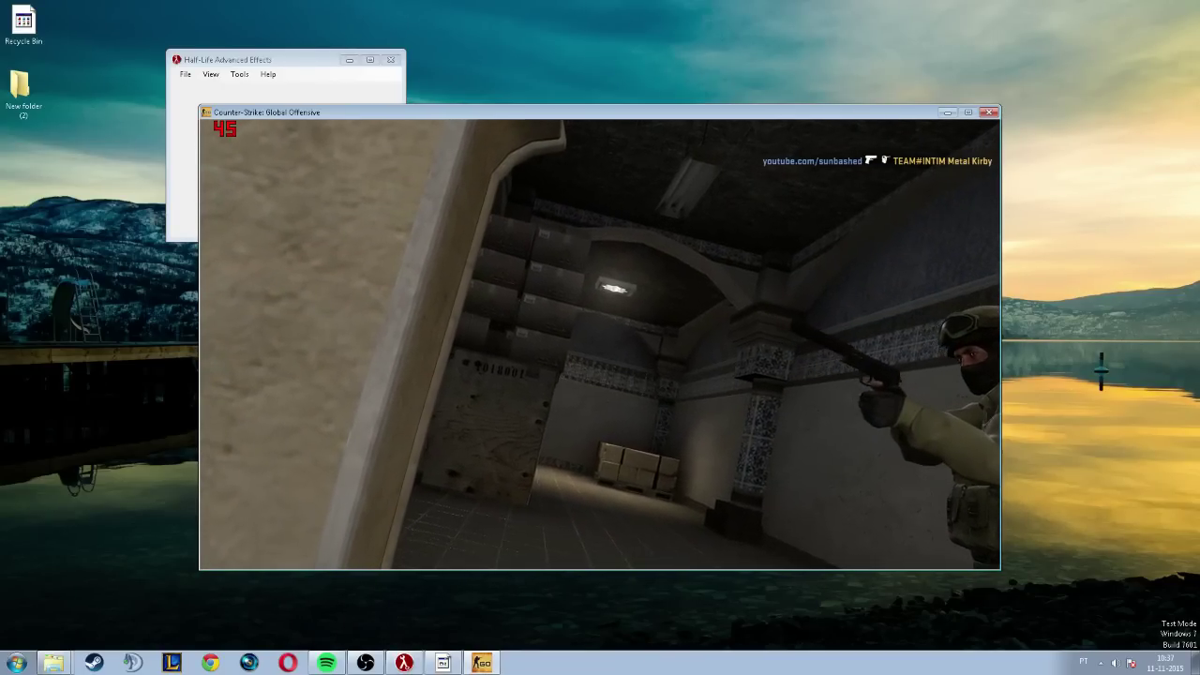
{"action": "key", "text": "grave"}
{"action": "type", "text": "cl_"}
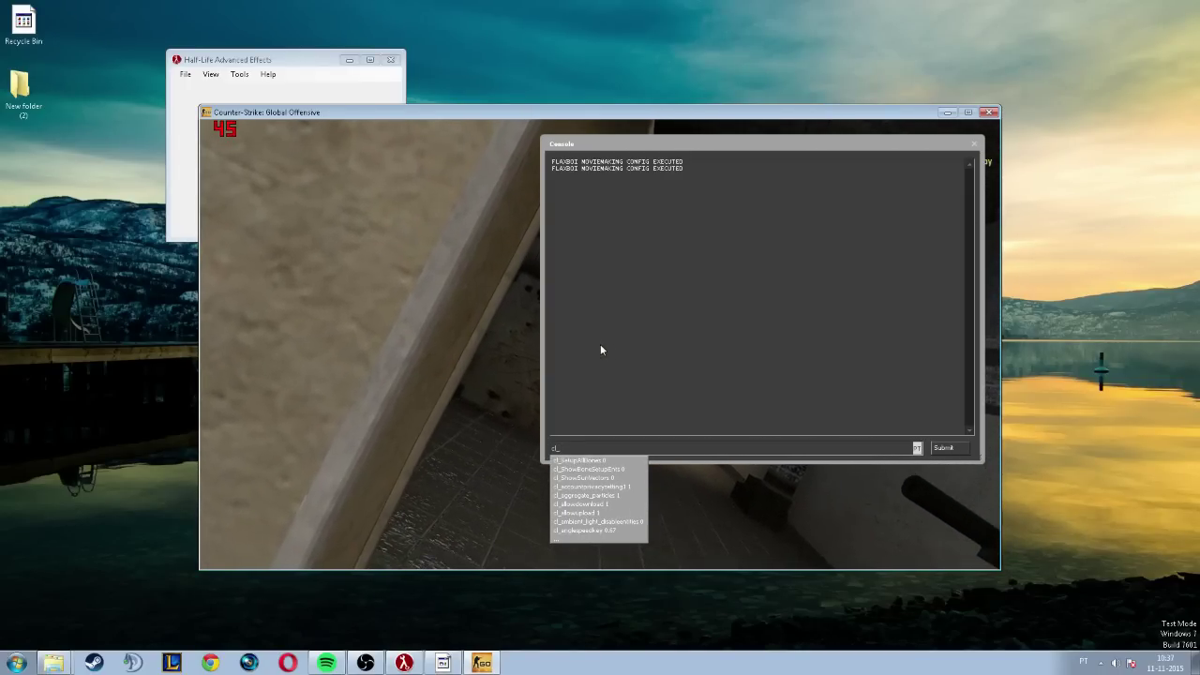
{"action": "type", "text": "drah"}
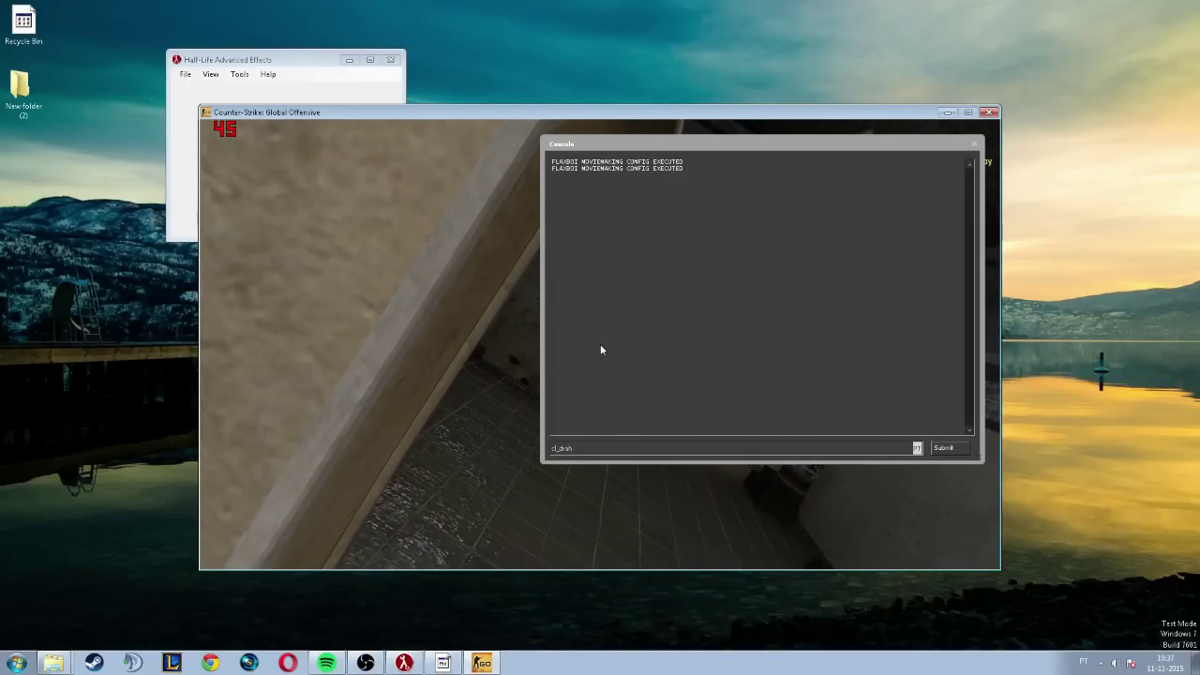
{"action": "key", "text": "Down"}
{"action": "type", "text": "1"}
{"action": "key", "text": "Return"}
{"action": "key", "text": "Escape"}
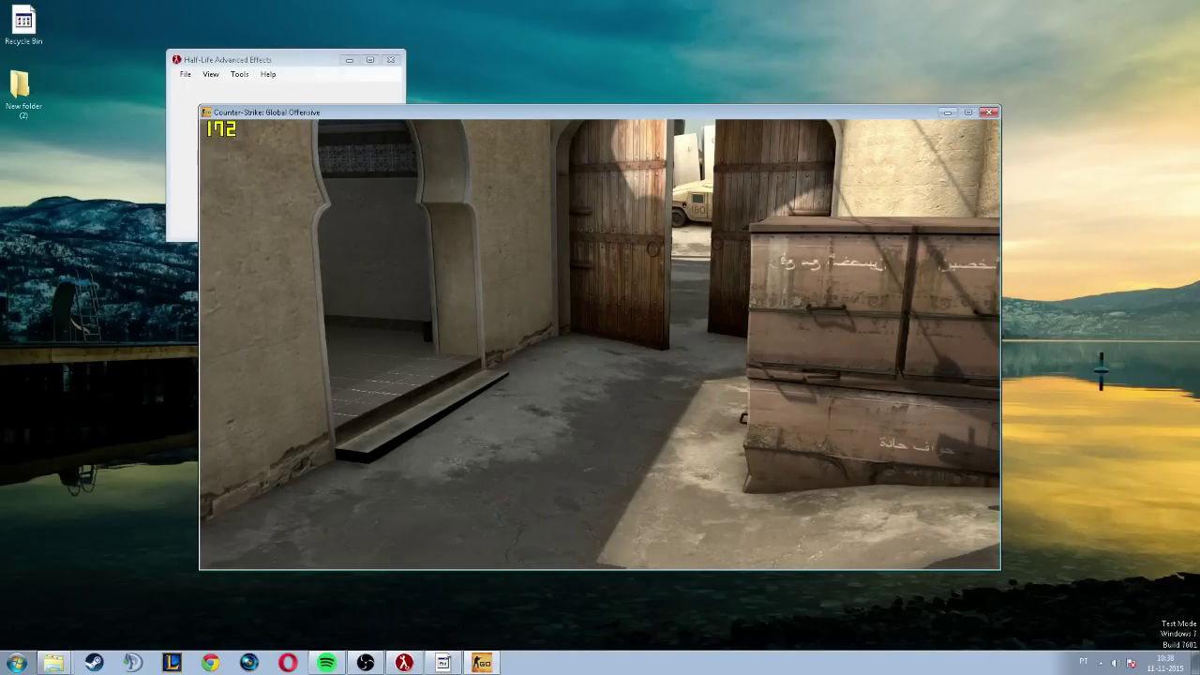
Exit the demo to the main menu and quit Counter-Strike: Global Offensive
{"action": "key", "text": "Escape"}
{"action": "left_click", "coordinate": [472, 415]}
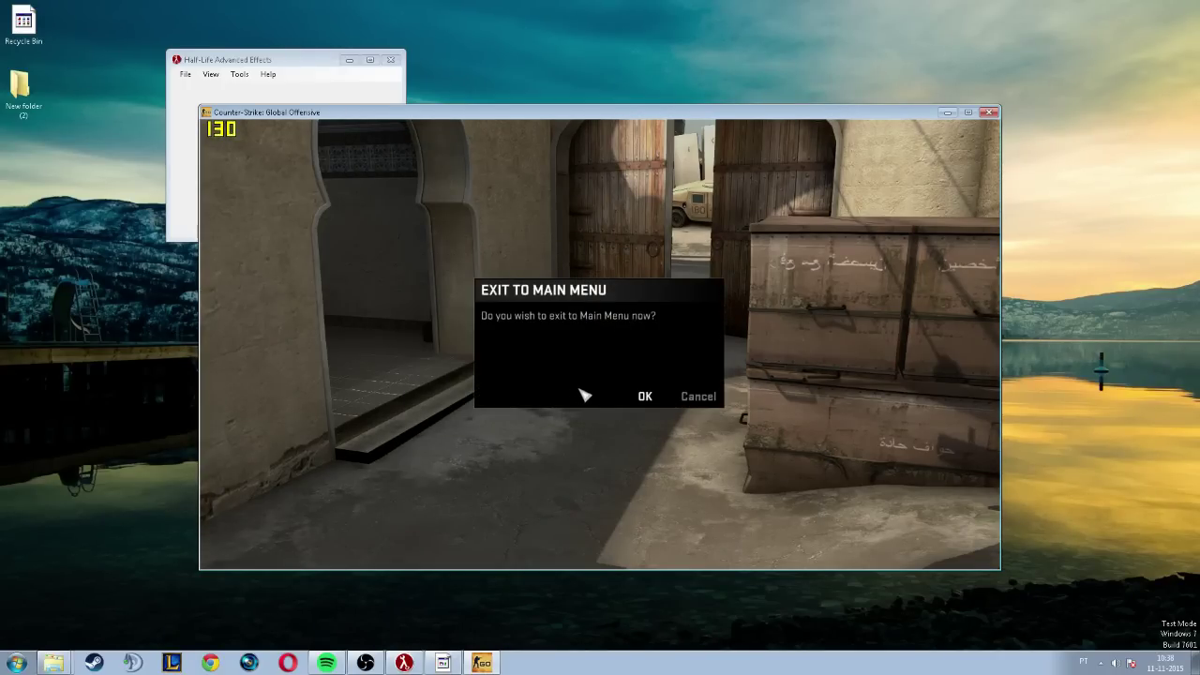
{"action": "left_click", "coordinate": [623, 403]}
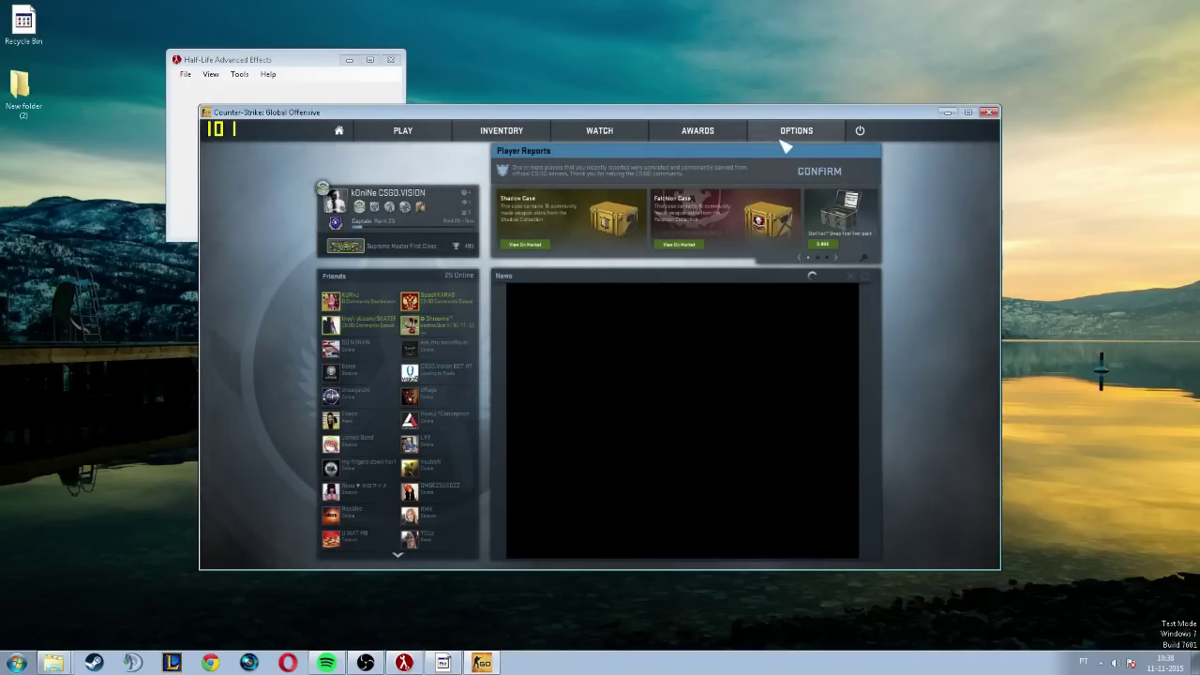
{"action": "left_click", "coordinate": [857, 134]}
{"action": "left_click", "coordinate": [668, 399]}
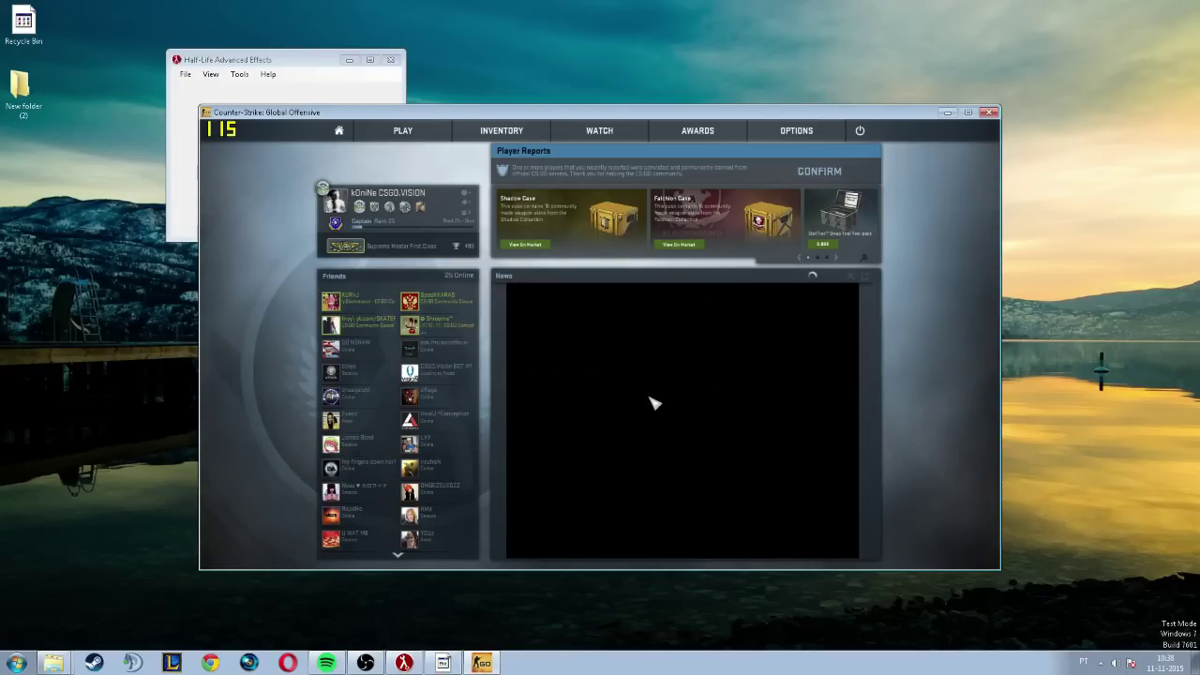
{"action": "left_click", "coordinate": [859, 133]}
{"action": "left_click", "coordinate": [641, 395]}
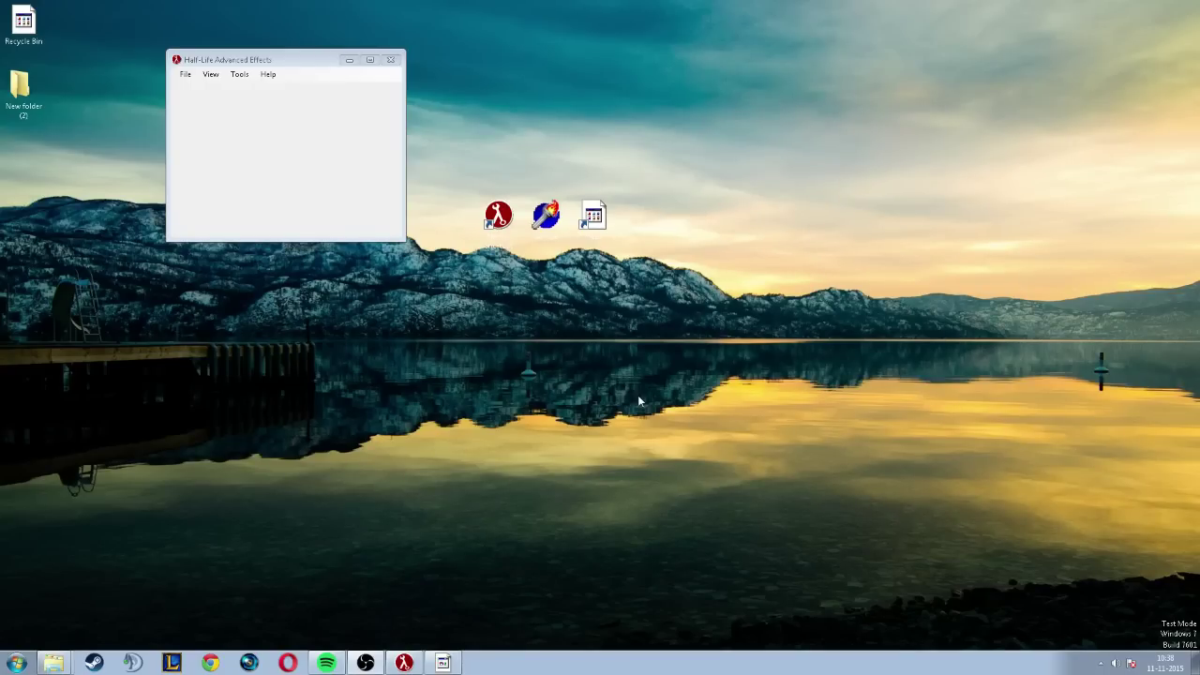
Close Half-Life Advanced Effects and run avifrate.exe from the desktop, placing its window clear of the other icons
{"action": "left_click", "coordinate": [390, 59]}
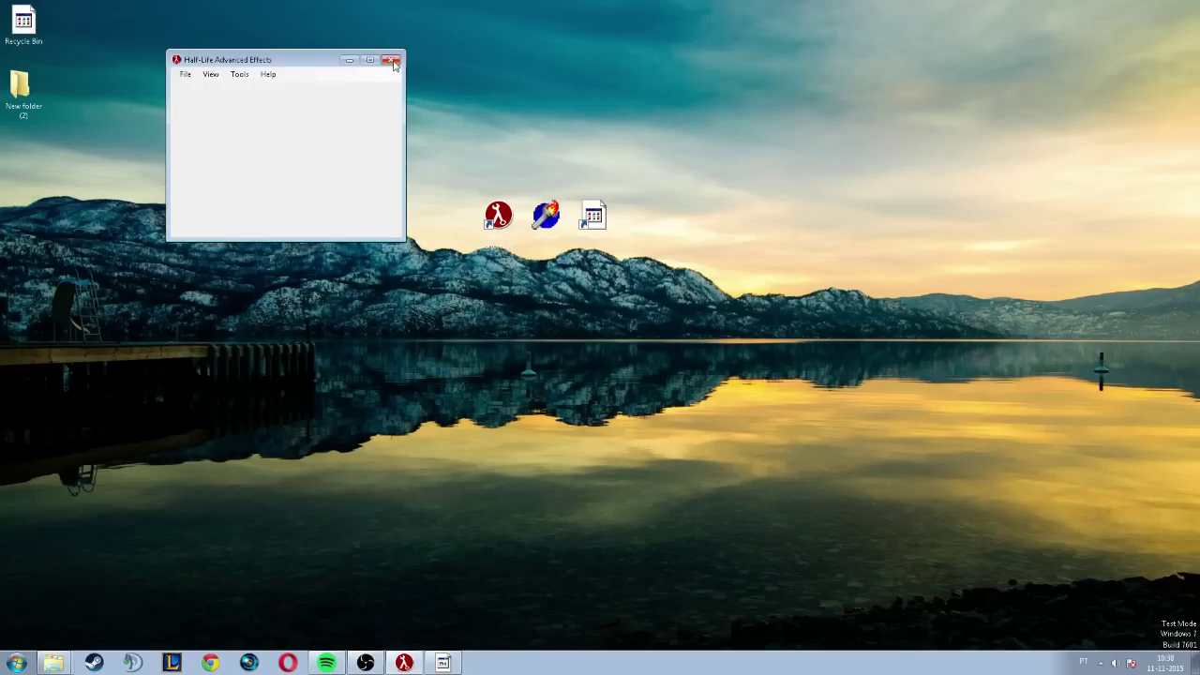
{"action": "double_click", "coordinate": [556, 229]}
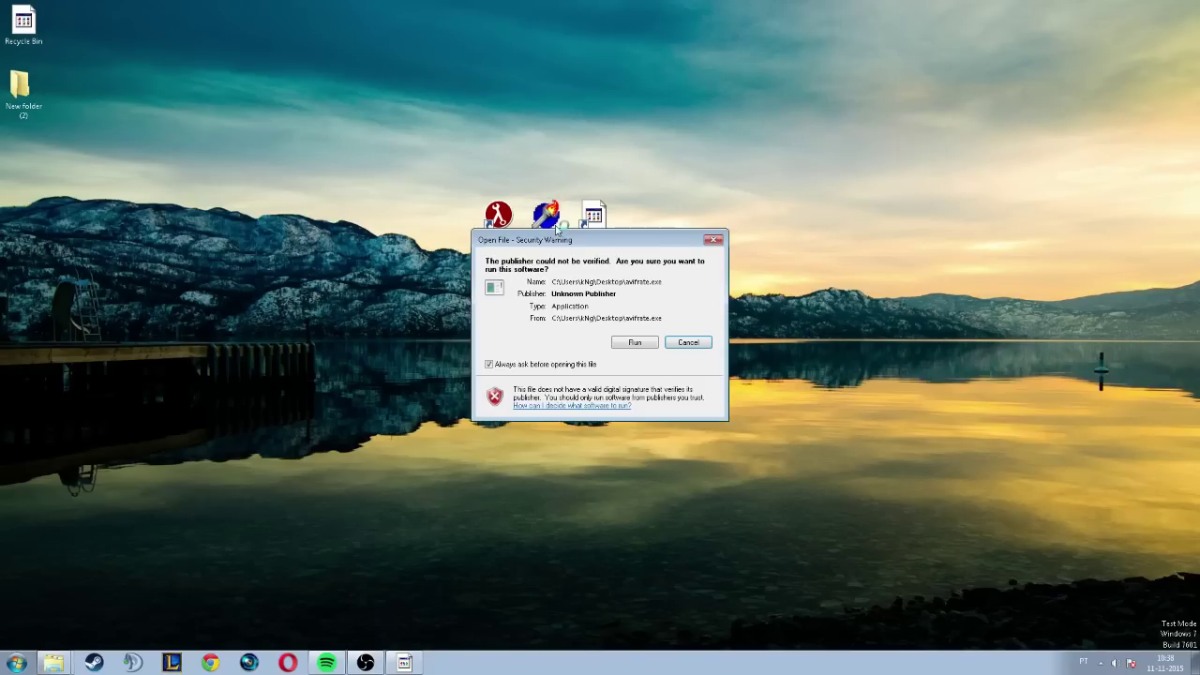
{"action": "left_click", "coordinate": [635, 346]}
{"action": "left_click_drag", "start_coordinate": [584, 307], "coordinate": [251, 176]}
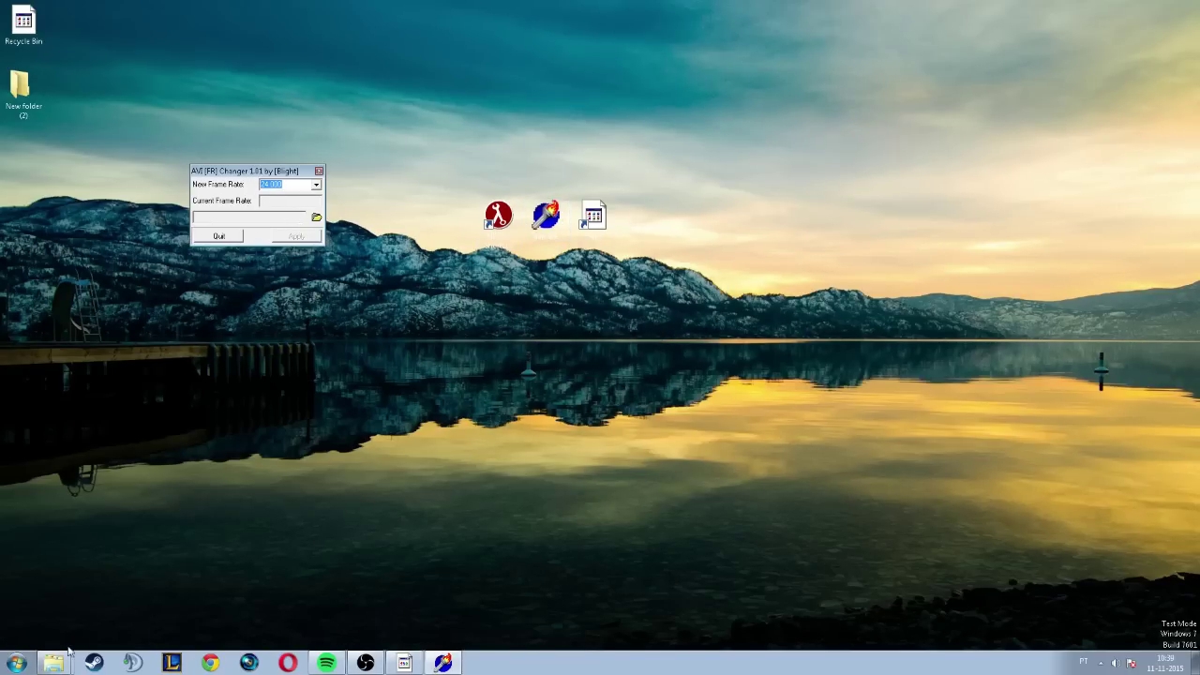
Switch to Fraps and open its LAST SMOOTHS movie folder in a file window
{"action": "left_click", "coordinate": [413, 661]}
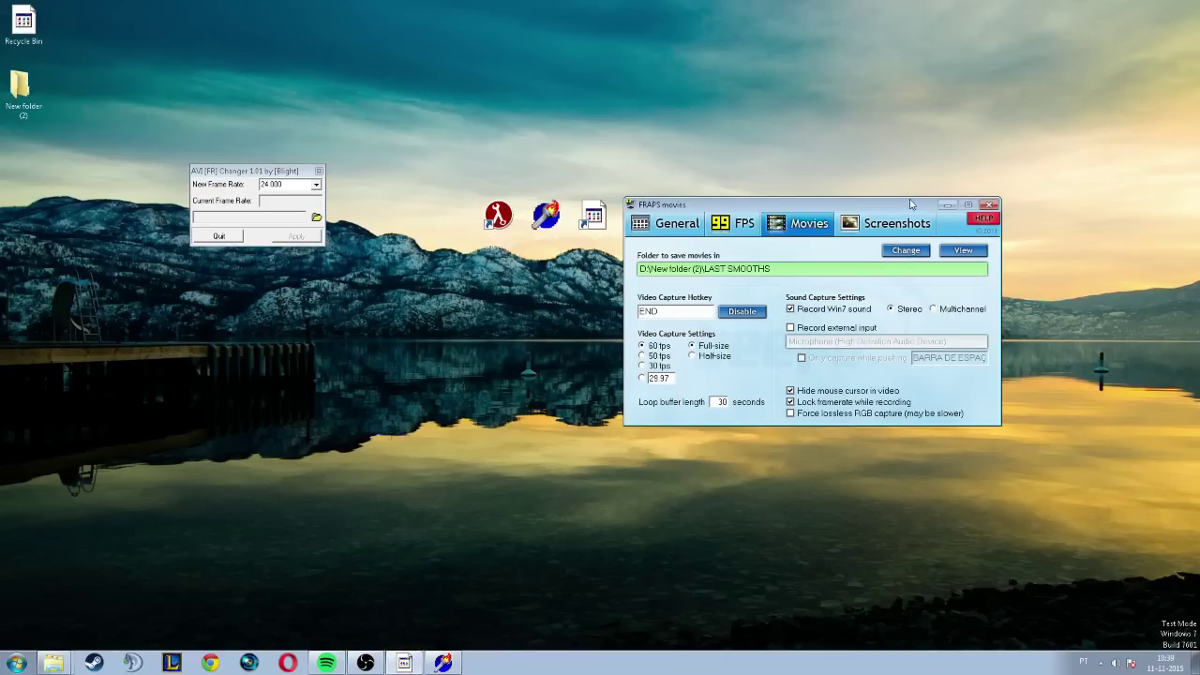
{"action": "left_click", "coordinate": [964, 250]}
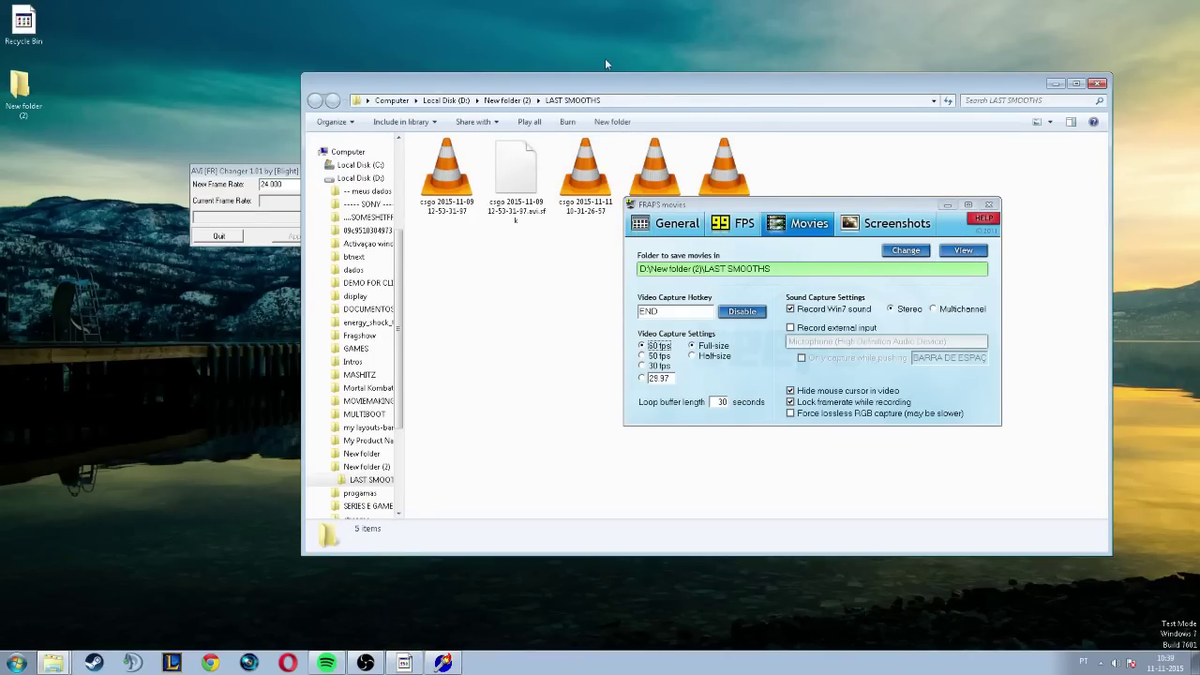
{"action": "left_click_drag", "start_coordinate": [735, 84], "coordinate": [768, 74]}
{"action": "left_click", "coordinate": [780, 201]}
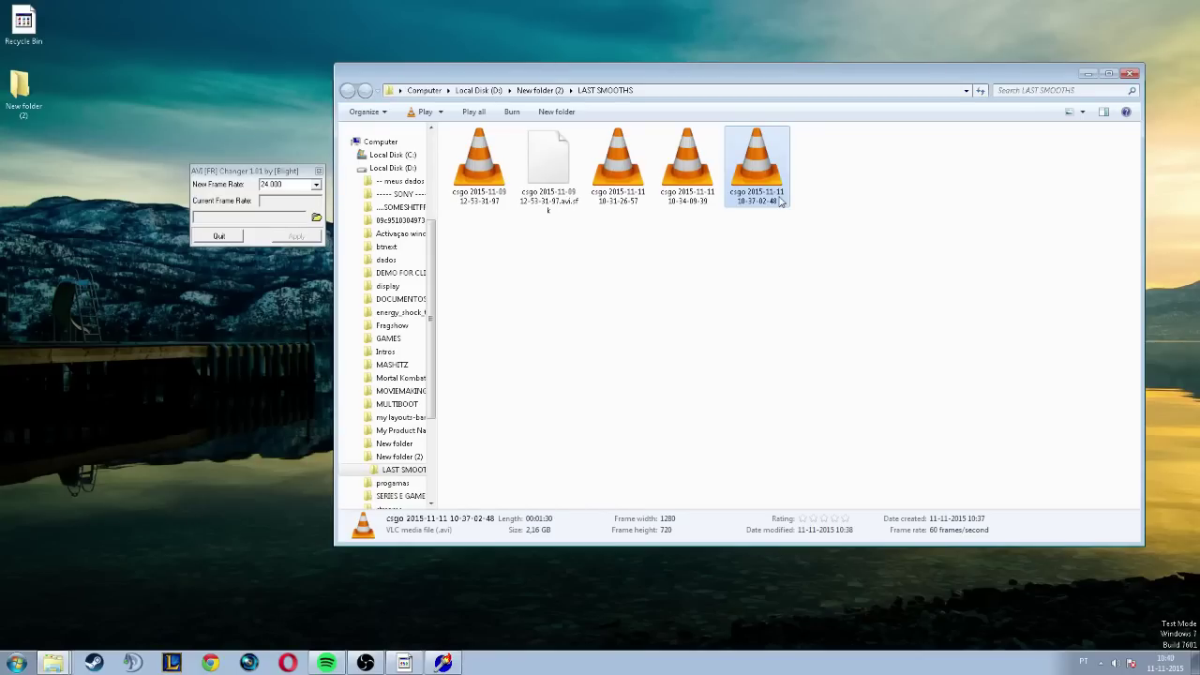
{"action": "left_click", "coordinate": [779, 200]}
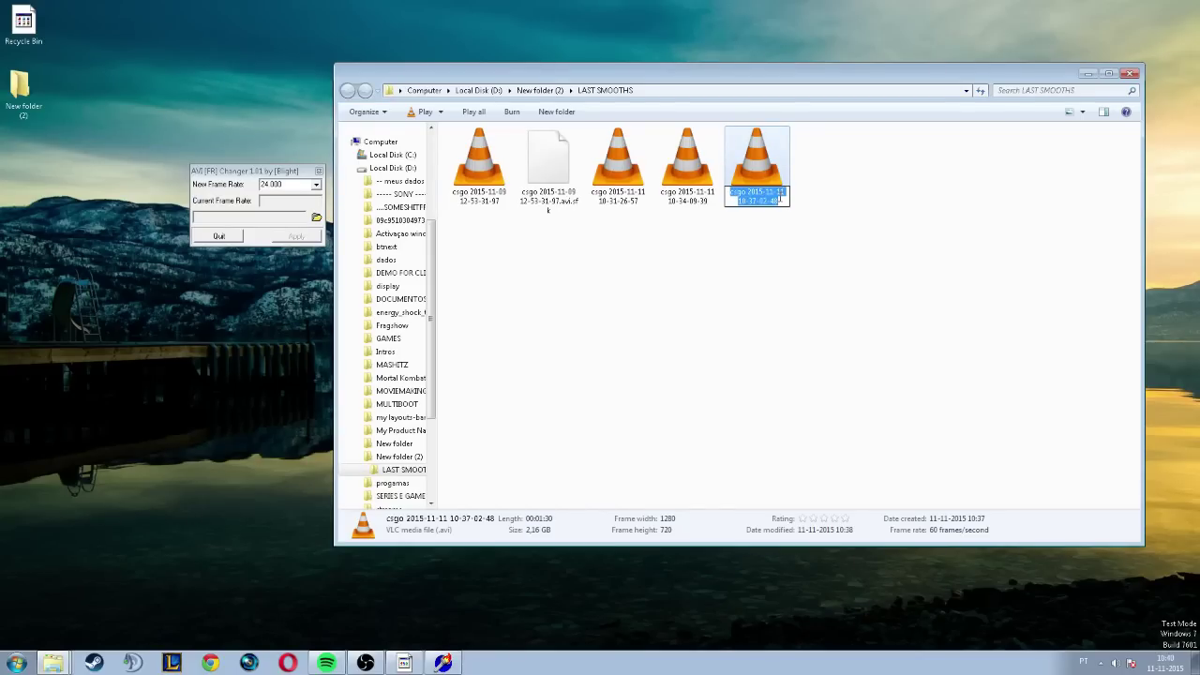
{"action": "type", "text": "smoo"}
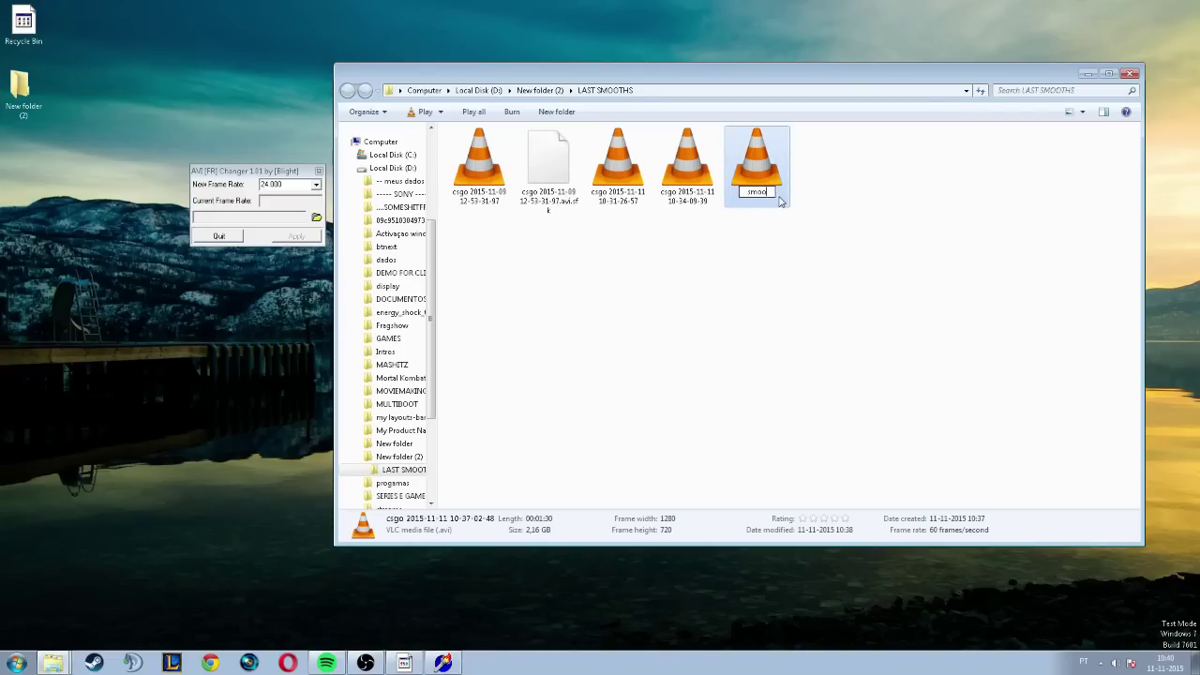
{"action": "key", "text": "BackSpace"}
{"action": "key", "text": "BackSpace"}
{"action": "key", "text": "BackSpace"}
{"action": "key", "text": "BackSpace"}
{"action": "type", "text": "test smooth"}
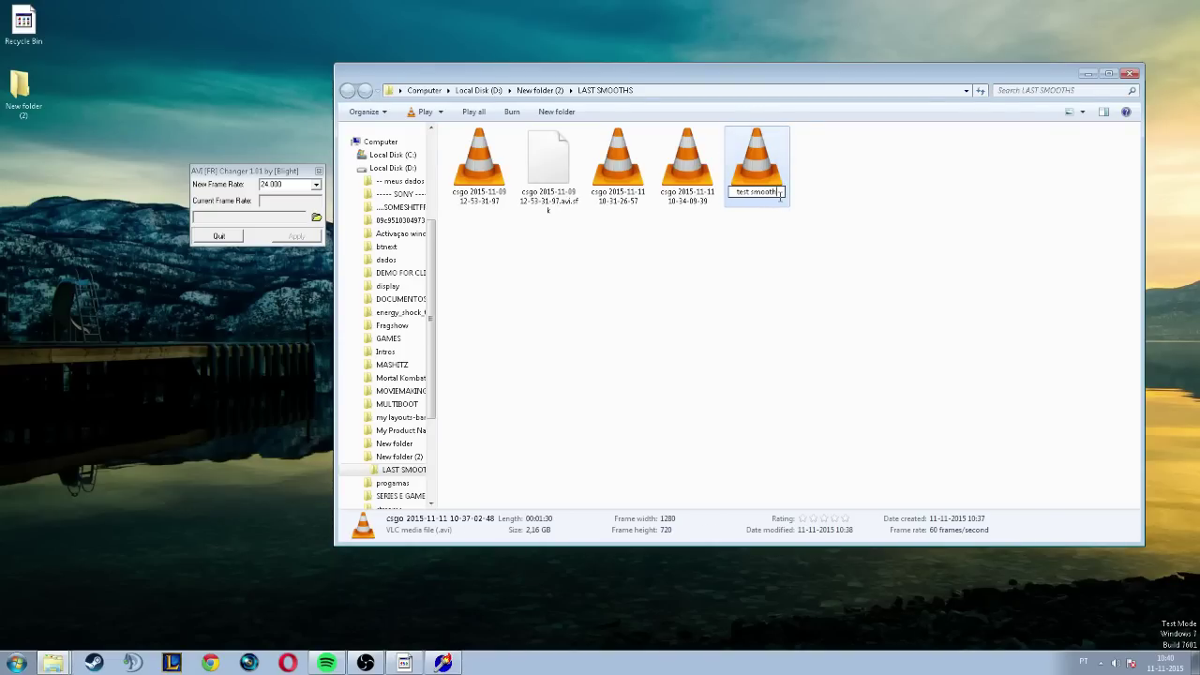
{"action": "key", "text": "Return"}
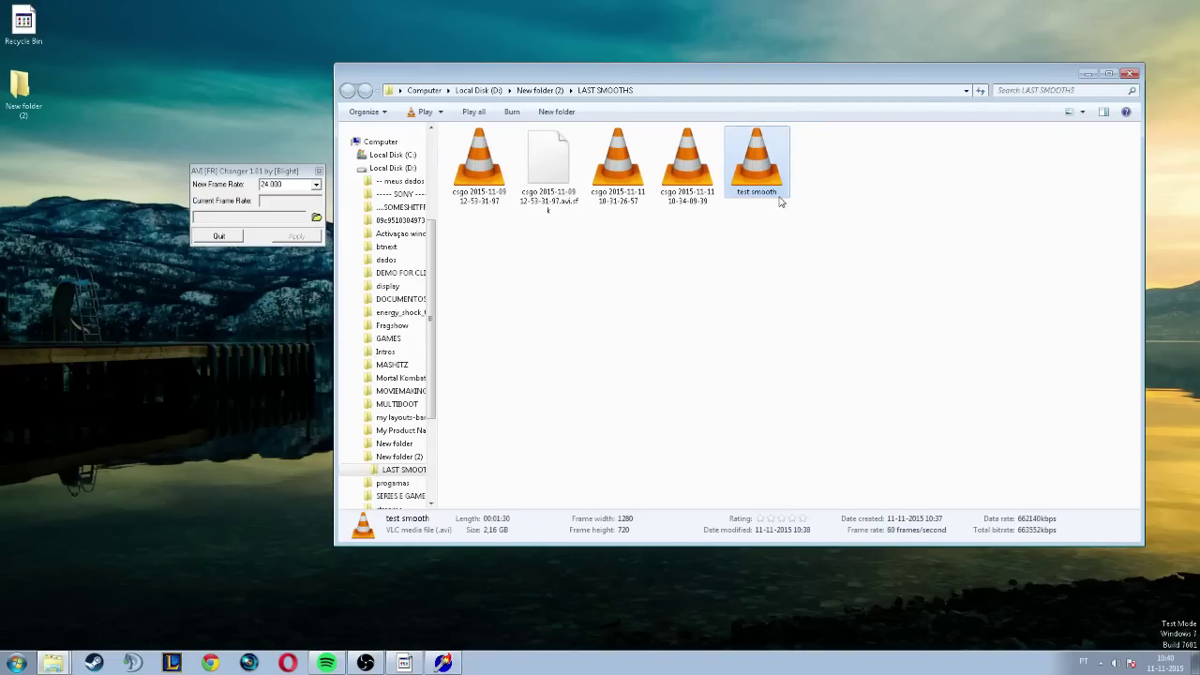
Load test smooth.avi from the LAST SMOOTHS folder into AVI [FR] Changer
{"action": "left_click", "coordinate": [301, 216]}
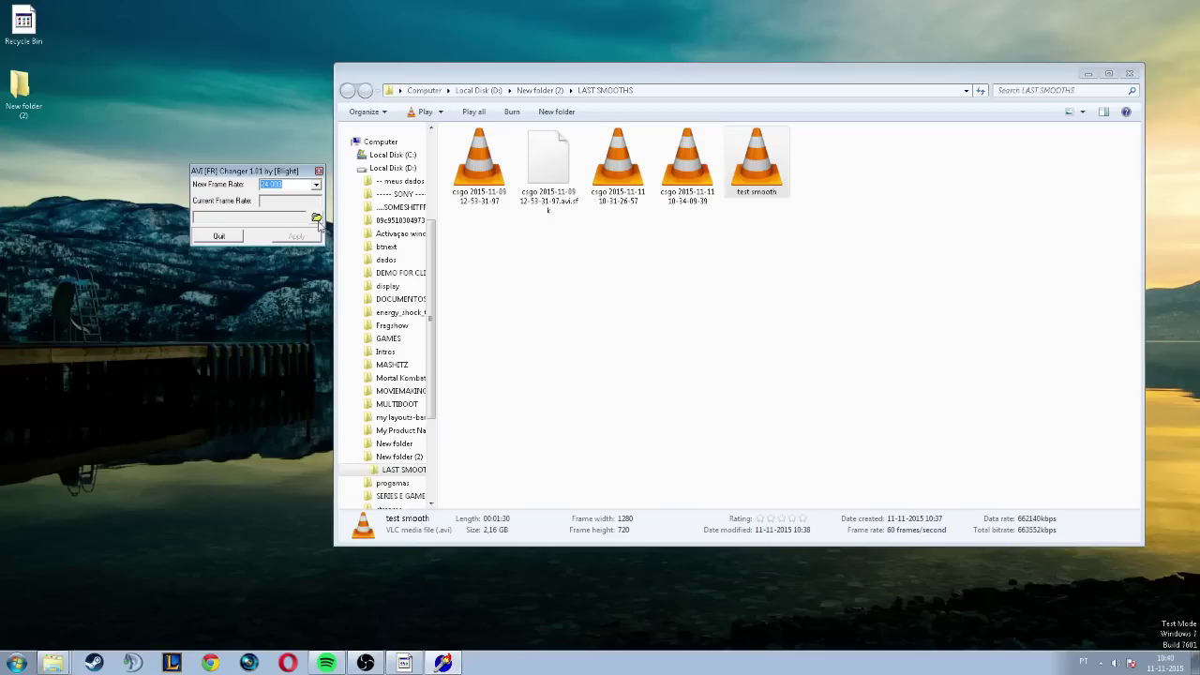
{"action": "left_click", "coordinate": [317, 219]}
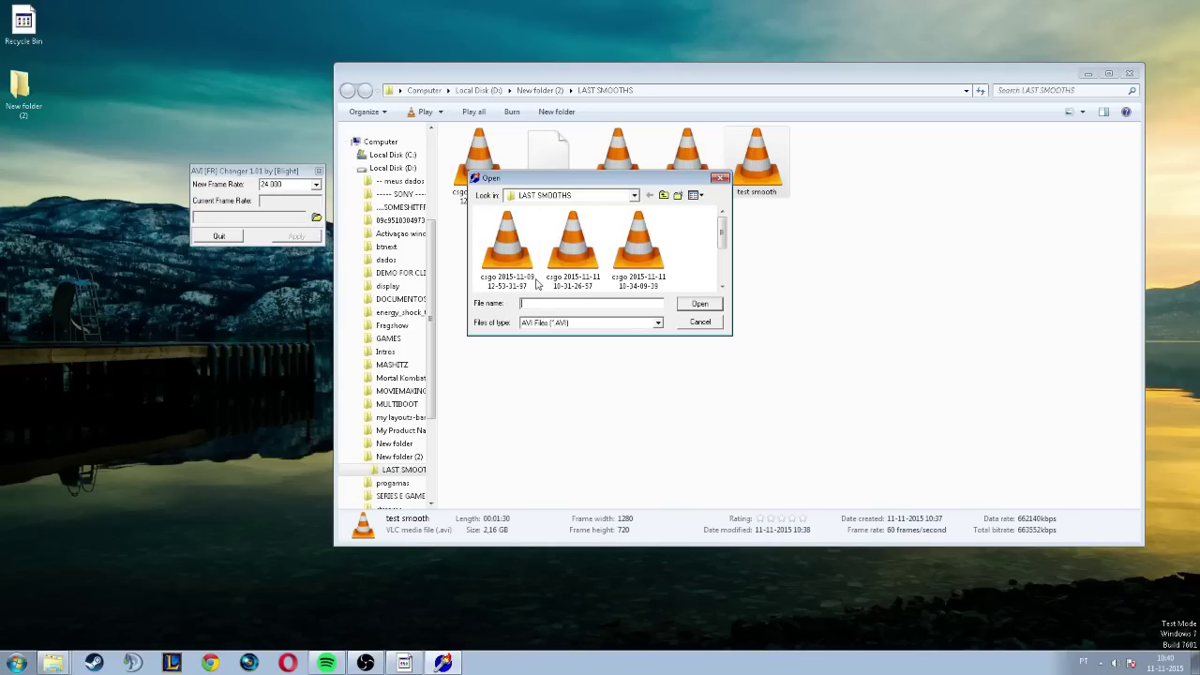
{"action": "left_click", "coordinate": [636, 245]}
{"action": "scroll", "coordinate": [510, 279], "scroll_direction": "down", "scroll_amount": 2}
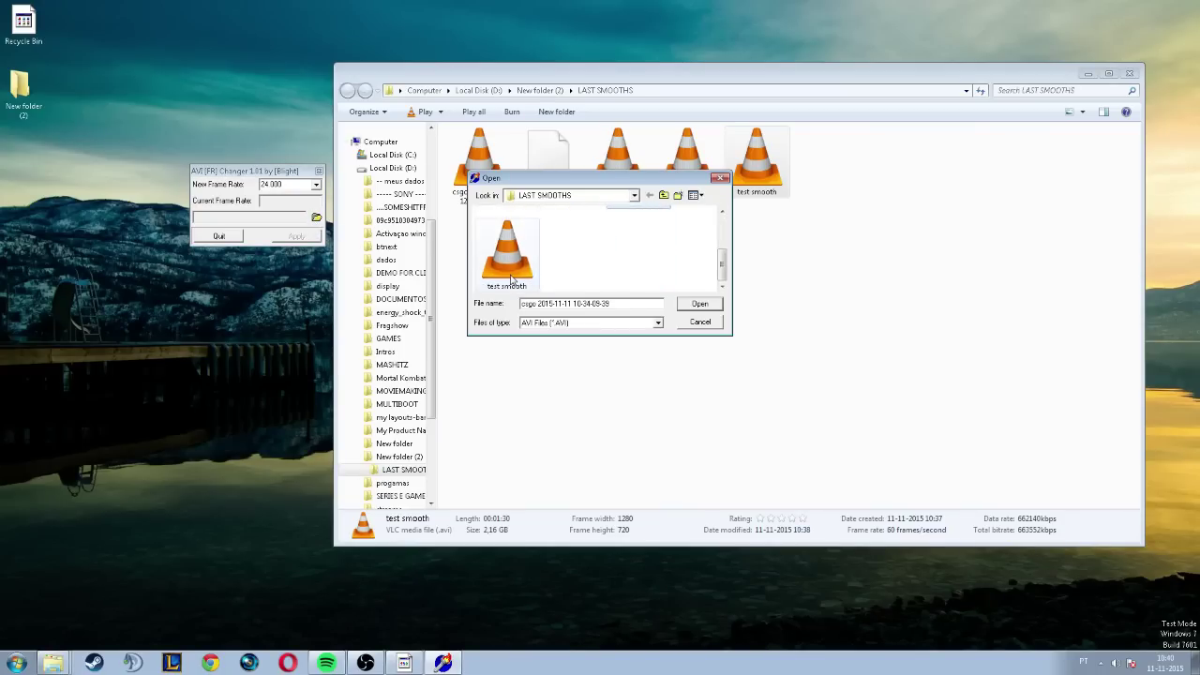
{"action": "double_click", "coordinate": [511, 278]}
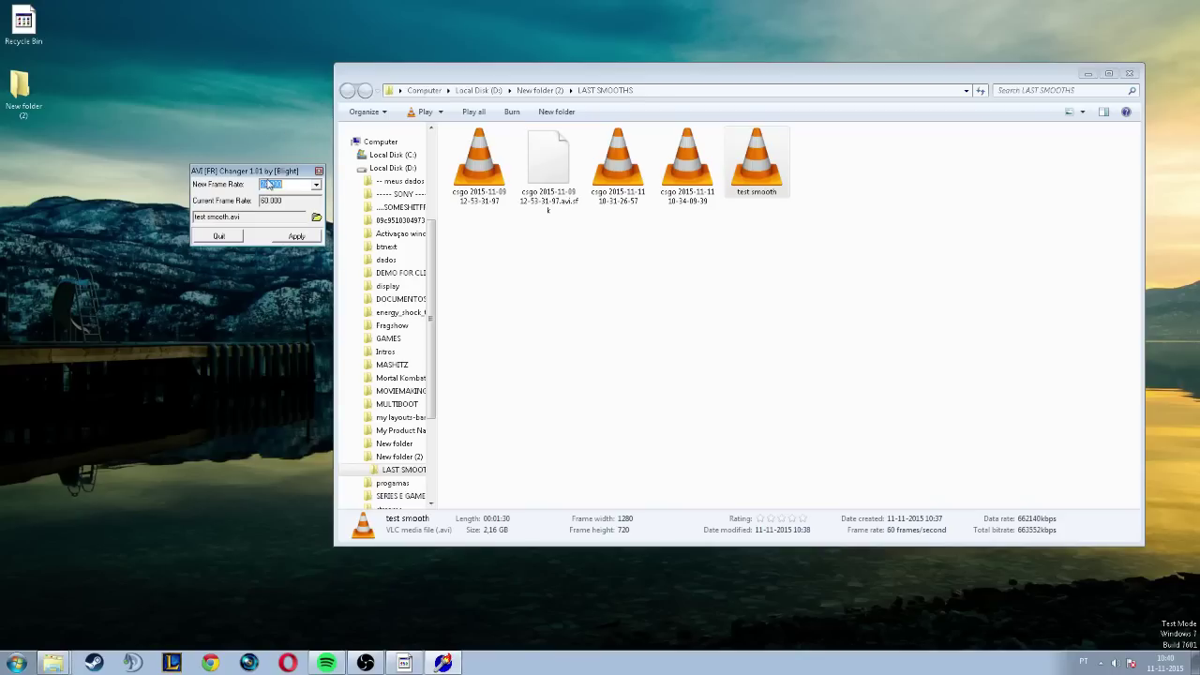
Apply a new frame rate of 1000 to test smooth.avi and close the frame rate changer
{"action": "left_click", "coordinate": [295, 184]}
{"action": "left_click_drag", "start_coordinate": [298, 183], "coordinate": [231, 187]}
{"action": "type", "text": "1"}
{"action": "left_click", "coordinate": [298, 237]}
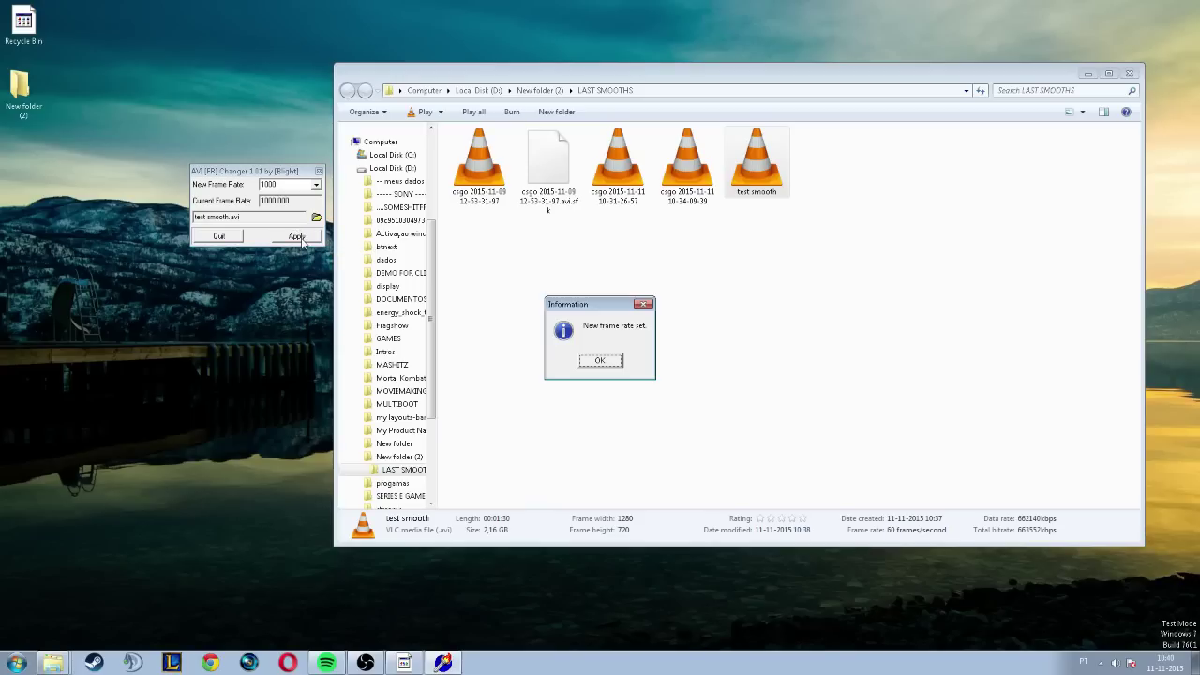
{"action": "left_click", "coordinate": [600, 361]}
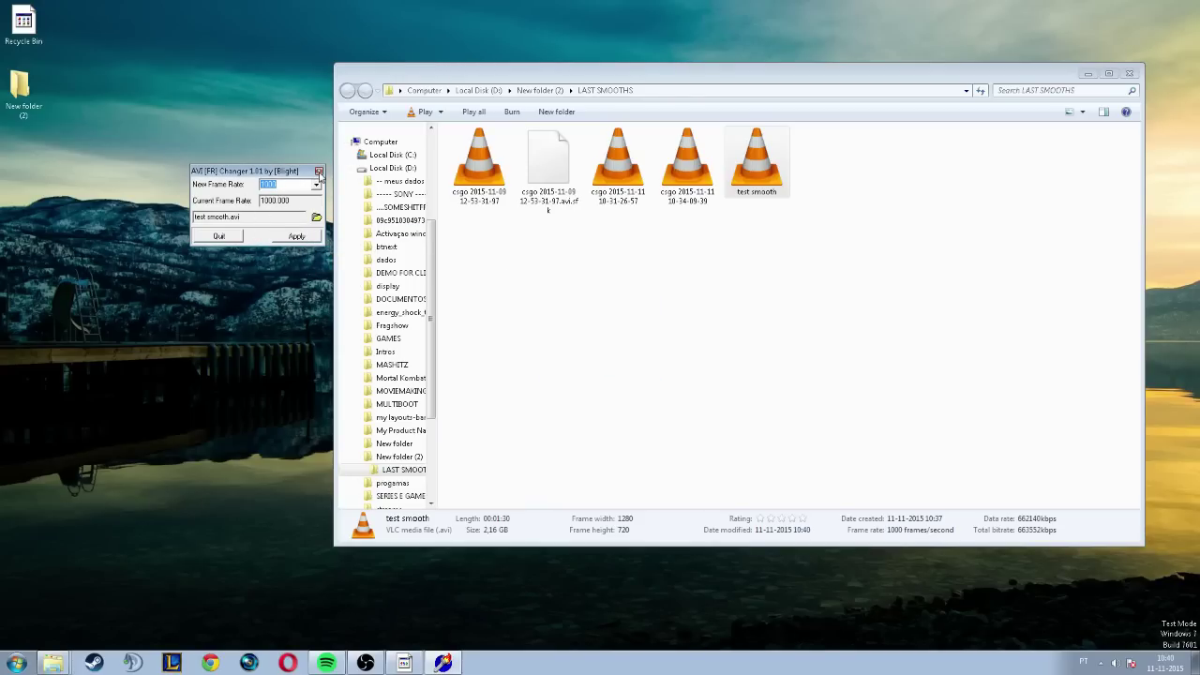
{"action": "left_click", "coordinate": [318, 171]}
Launch Vegas Pro 11.0 and open its last project, ignoring all missing files and leaving them offline
{"action": "left_click", "coordinate": [242, 665]}
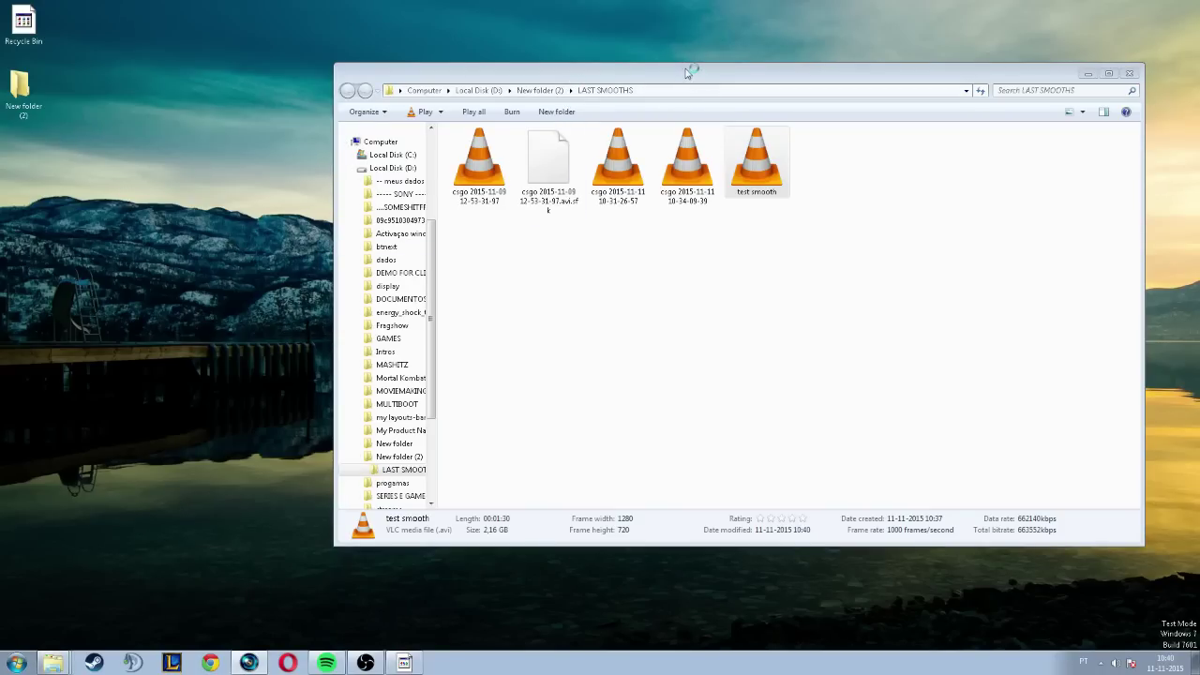
{"action": "left_click_drag", "start_coordinate": [691, 72], "coordinate": [862, 74]}
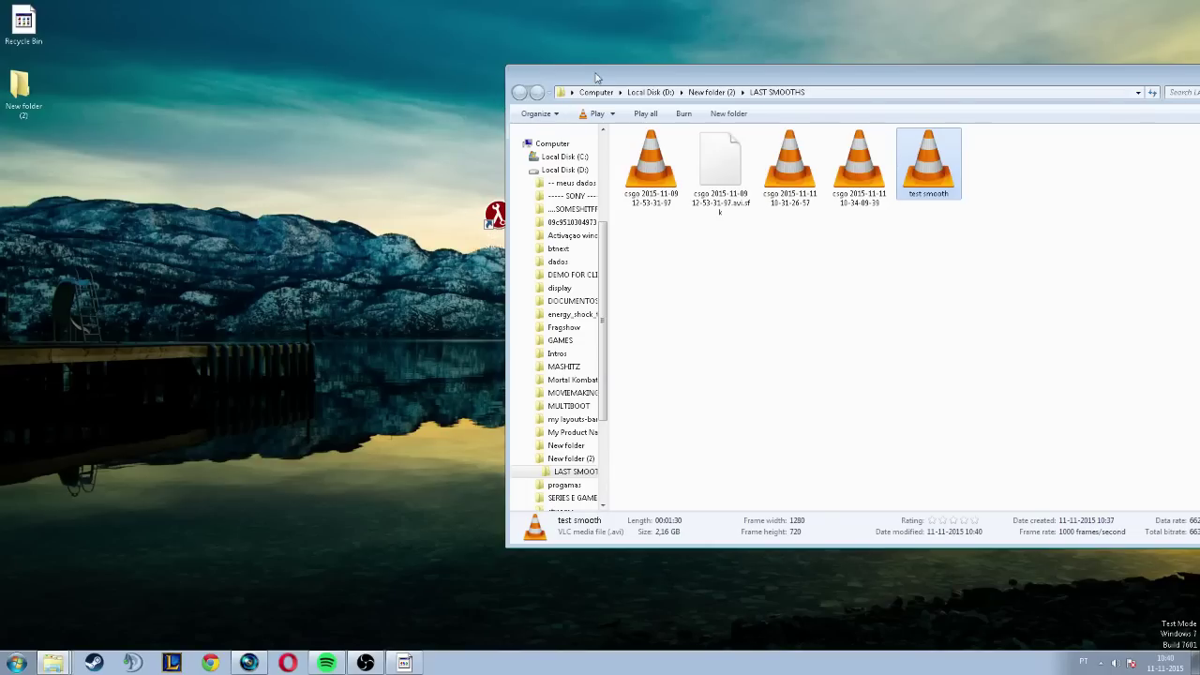
{"action": "left_click_drag", "start_coordinate": [595, 77], "coordinate": [625, 62]}
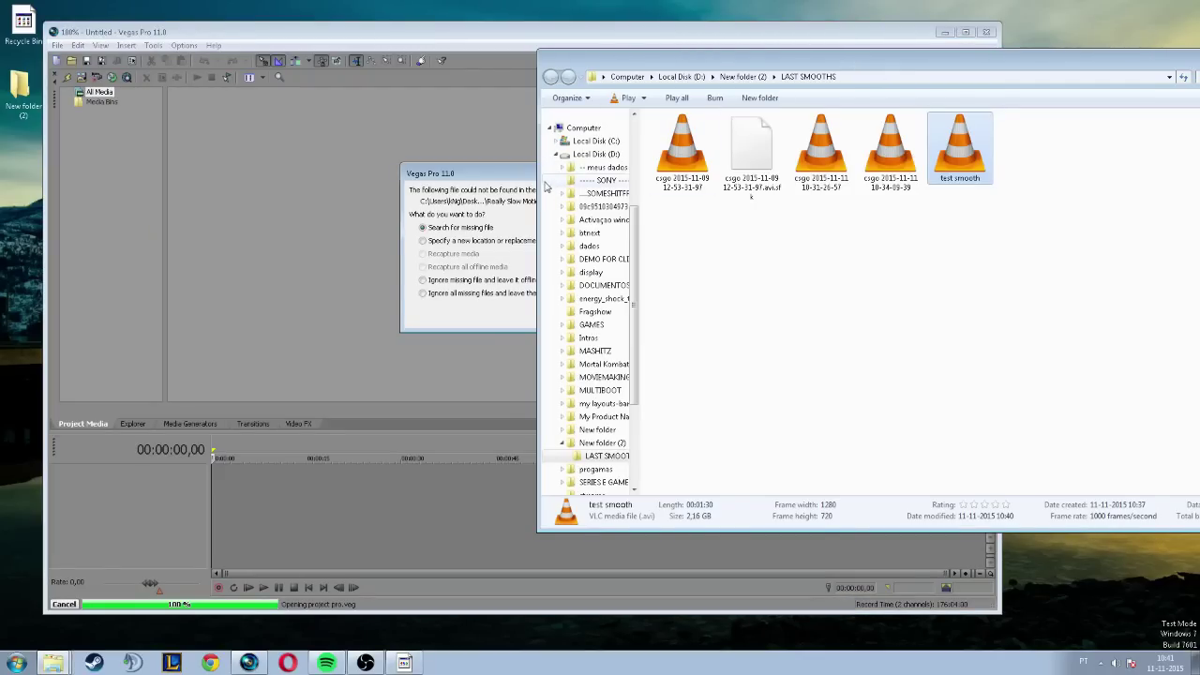
{"action": "left_click", "coordinate": [469, 300]}
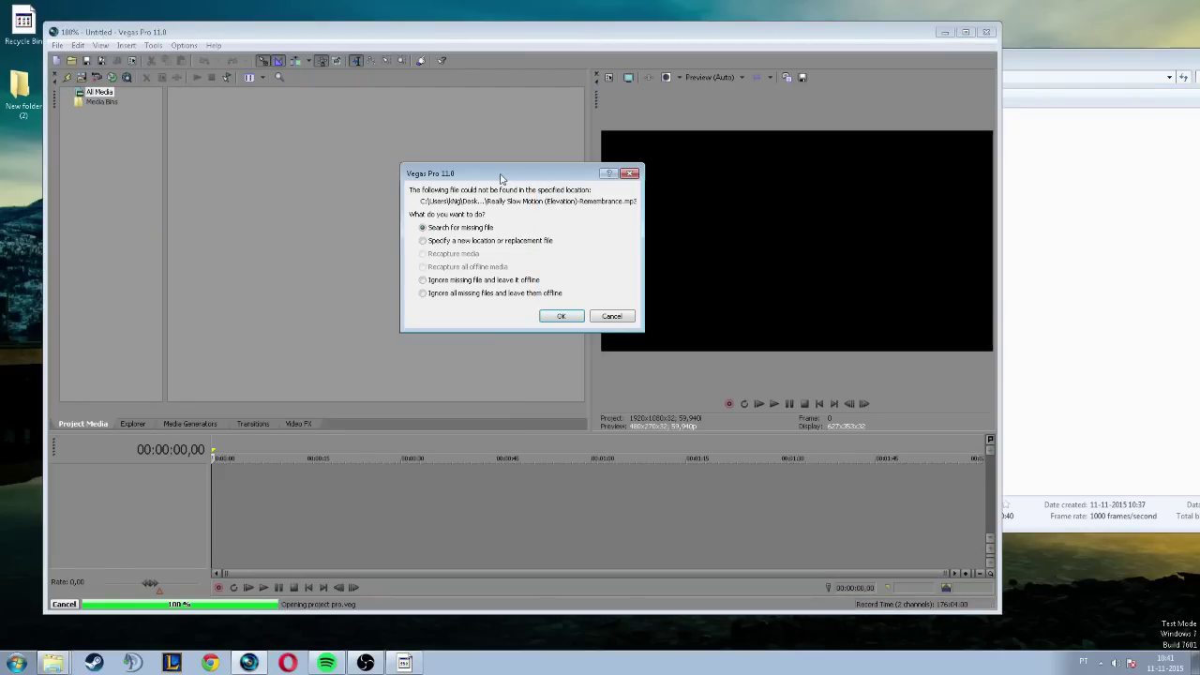
{"action": "left_click", "coordinate": [468, 296]}
{"action": "left_click", "coordinate": [560, 316]}
Create a new Vegas project with the custom 1920x1080, 59.940 fps template
{"action": "left_click", "coordinate": [1138, 219]}
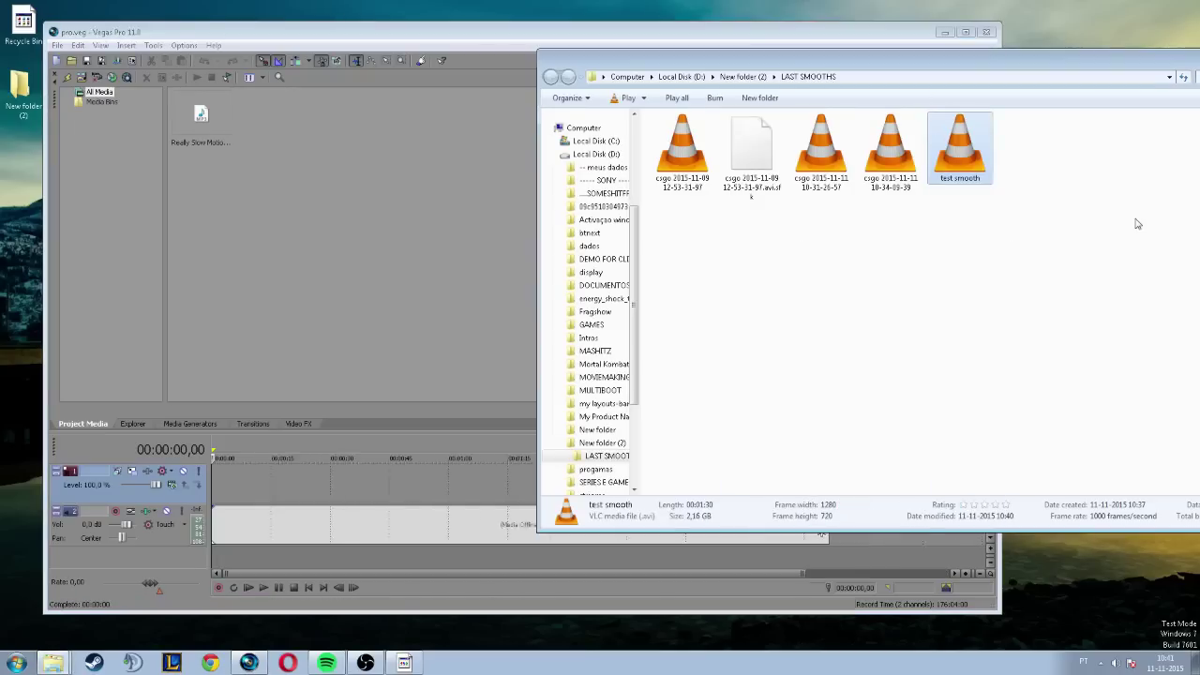
{"action": "left_click", "coordinate": [57, 45]}
{"action": "left_click", "coordinate": [72, 59]}
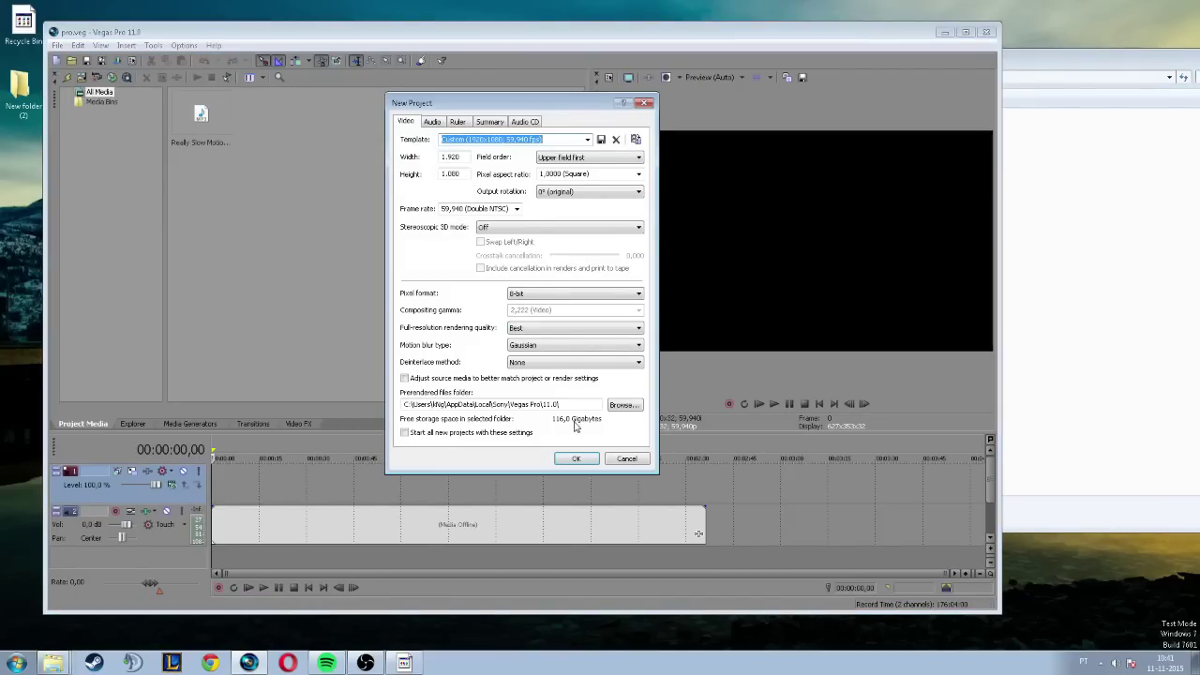
{"action": "left_click", "coordinate": [572, 460]}
Add the test smooth recording to the start of the timeline and delete its audio track
{"action": "key", "text": "alt+Tab"}
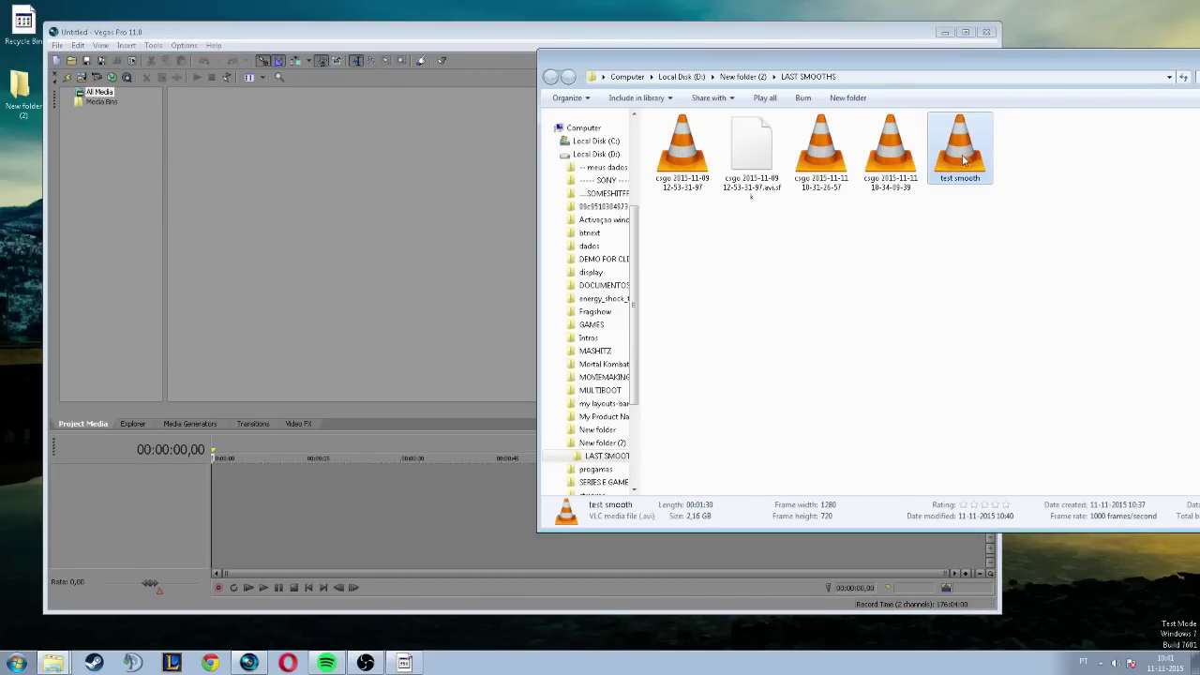
{"action": "left_click_drag", "start_coordinate": [237, 498], "coordinate": [221, 486]}
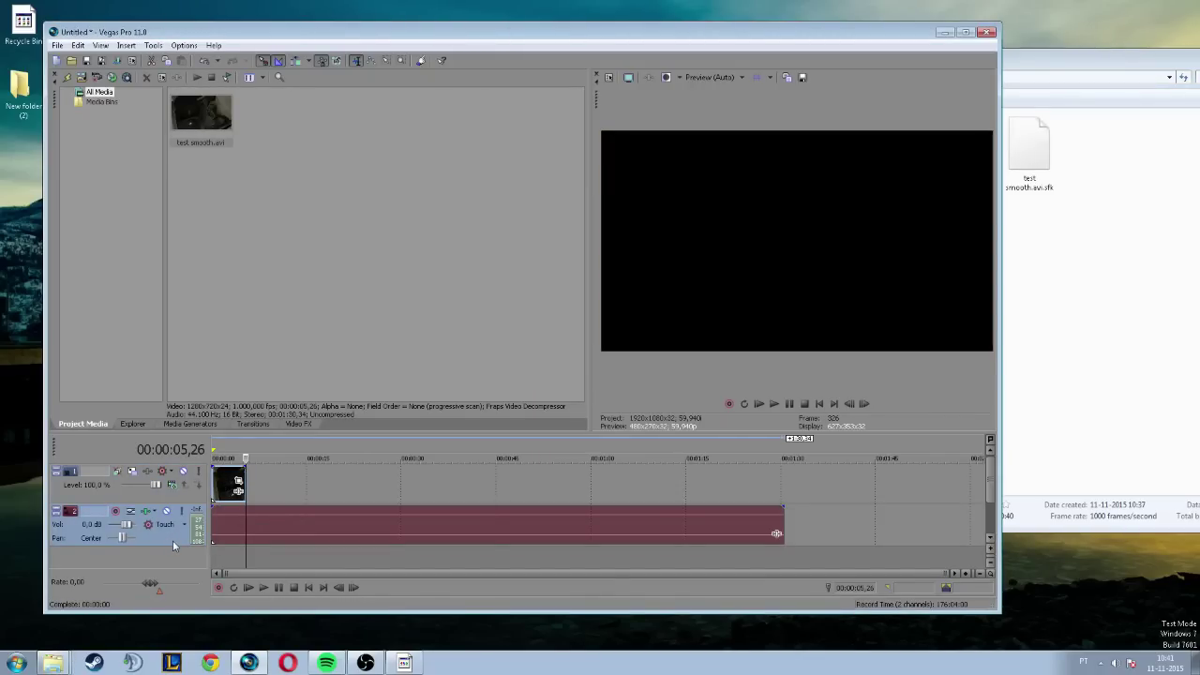
{"action": "key", "text": "Delete"}
Move the video clip to about 13 seconds on the timeline and trim off its beginning
{"action": "left_click", "coordinate": [217, 483]}
{"action": "left_click_drag", "start_coordinate": [218, 484], "coordinate": [300, 484]}
{"action": "left_click", "coordinate": [304, 485]}
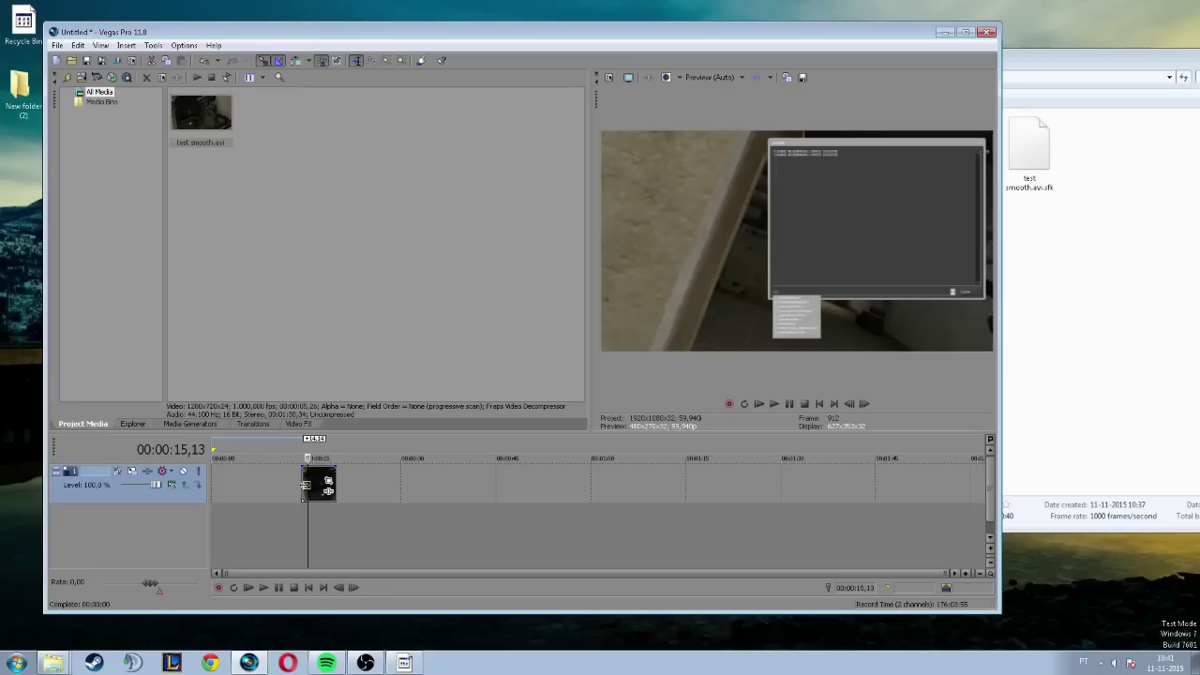
{"action": "scroll", "coordinate": [305, 484], "scroll_direction": "up", "scroll_amount": 3}
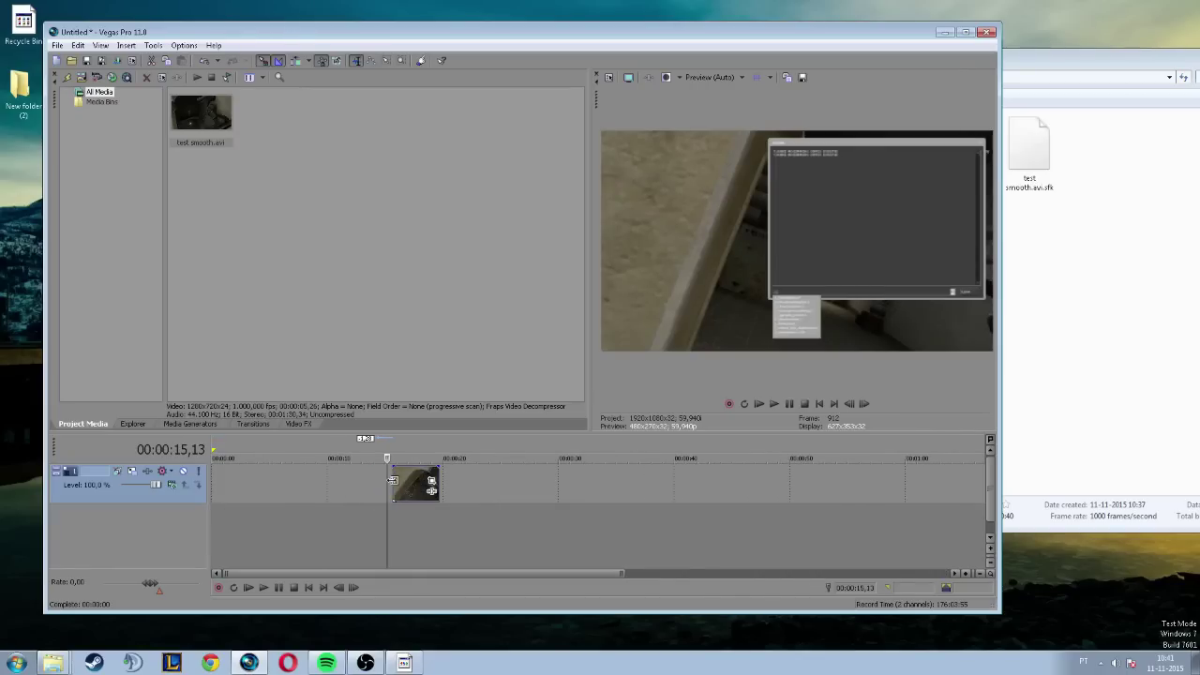
{"action": "left_click_drag", "start_coordinate": [392, 479], "coordinate": [392, 479]}
{"action": "scroll", "coordinate": [407, 484], "scroll_direction": "up", "scroll_amount": 3}
{"action": "left_click_drag", "start_coordinate": [586, 485], "coordinate": [539, 494]}
Add a velocity envelope to the video clip and raise its line above normal speed
{"action": "right_click", "coordinate": [527, 484]}
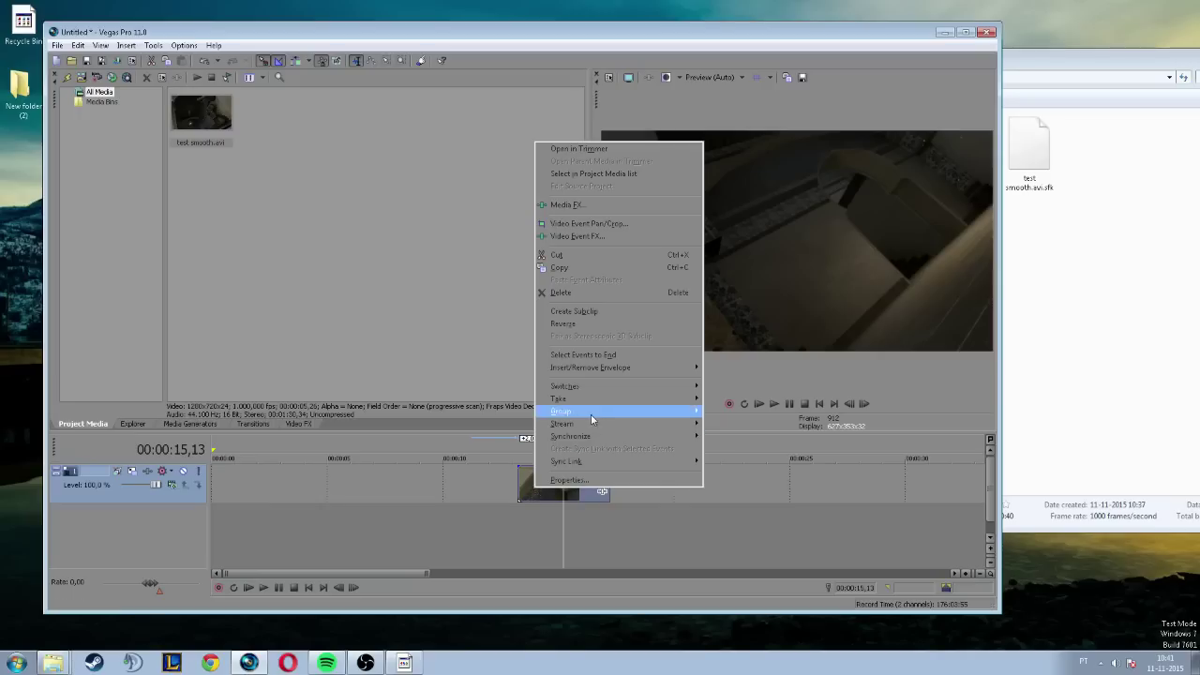
{"action": "left_click", "coordinate": [494, 494]}
{"action": "scroll", "coordinate": [495, 489], "scroll_direction": "up", "scroll_amount": 4}
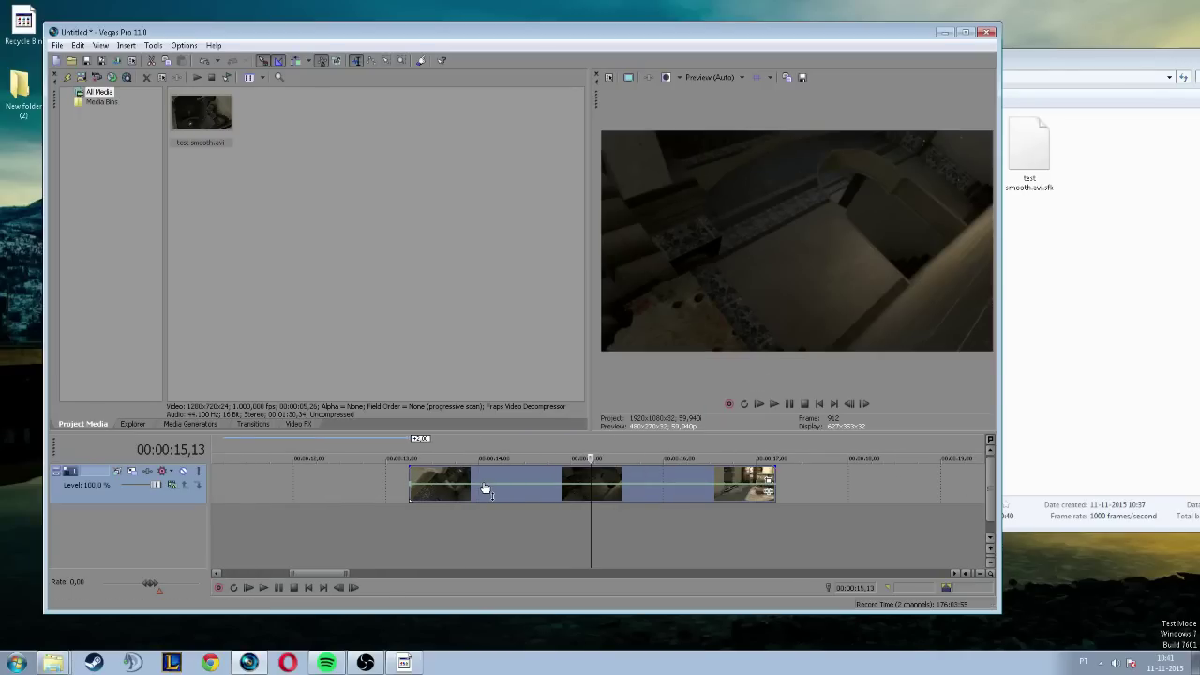
{"action": "left_click_drag", "start_coordinate": [478, 482], "coordinate": [474, 474]}
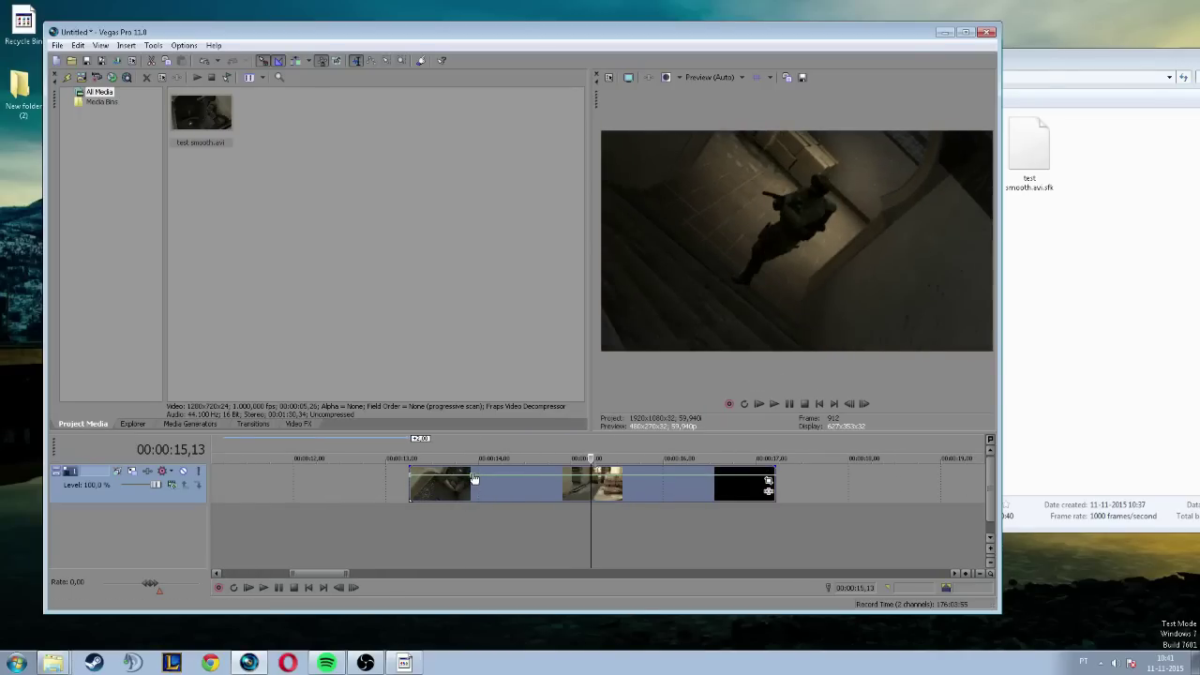
Add velocity envelope points at about 13;56 and 14;54 seconds, slowing the clip at each, and play back the result
{"action": "left_click", "coordinate": [473, 491]}
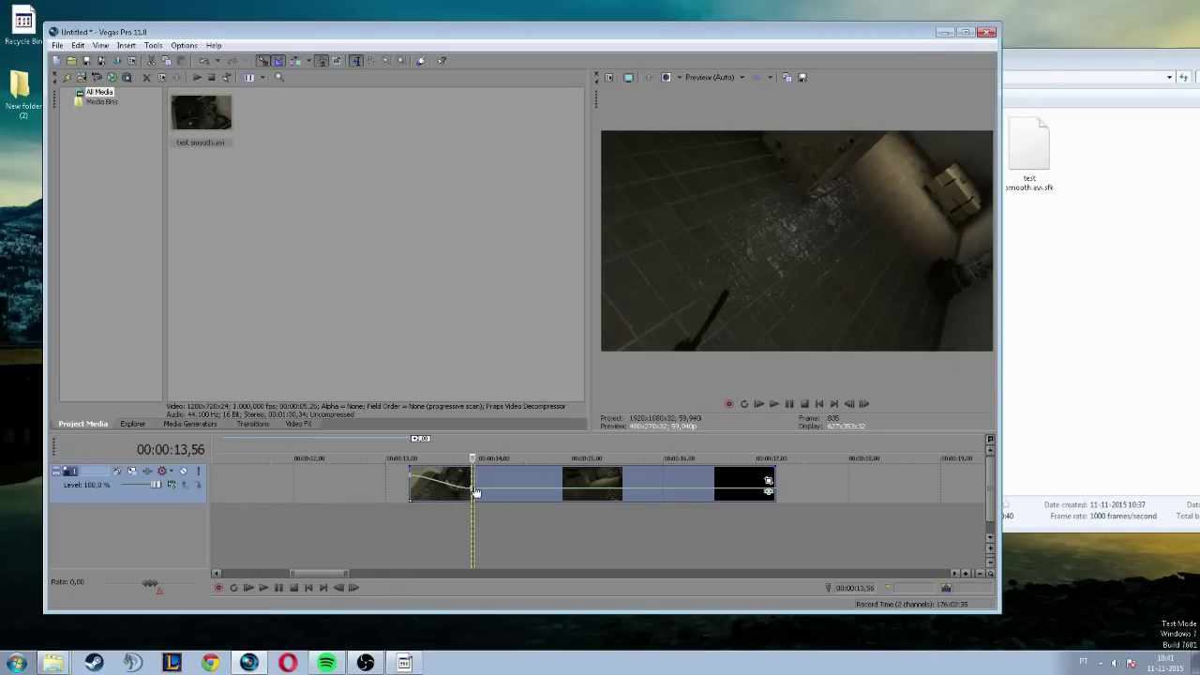
{"action": "key", "text": "space"}
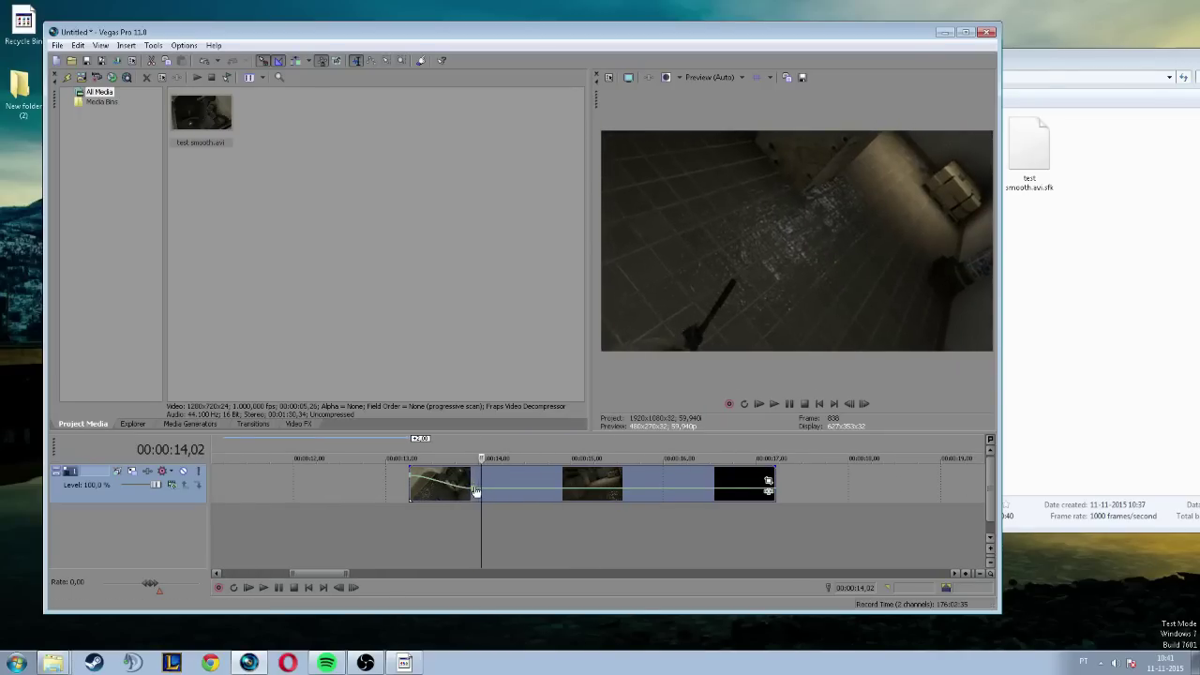
{"action": "left_click", "coordinate": [562, 495]}
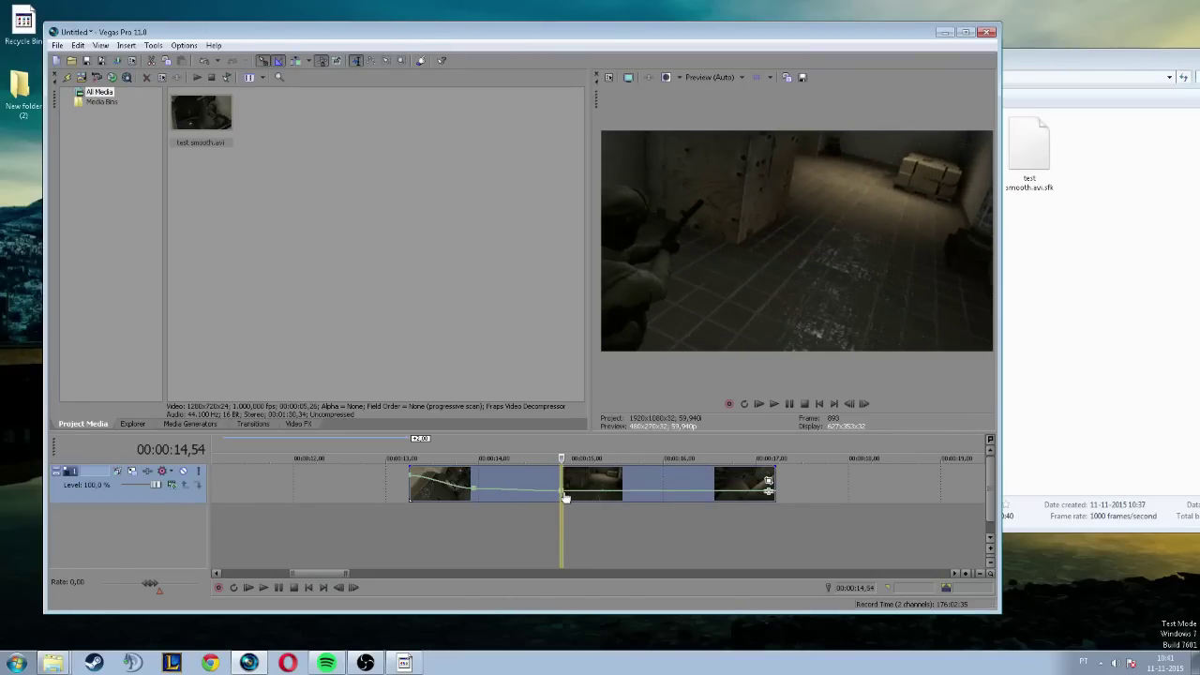
{"action": "left_click", "coordinate": [566, 498]}
{"action": "key", "text": "space"}
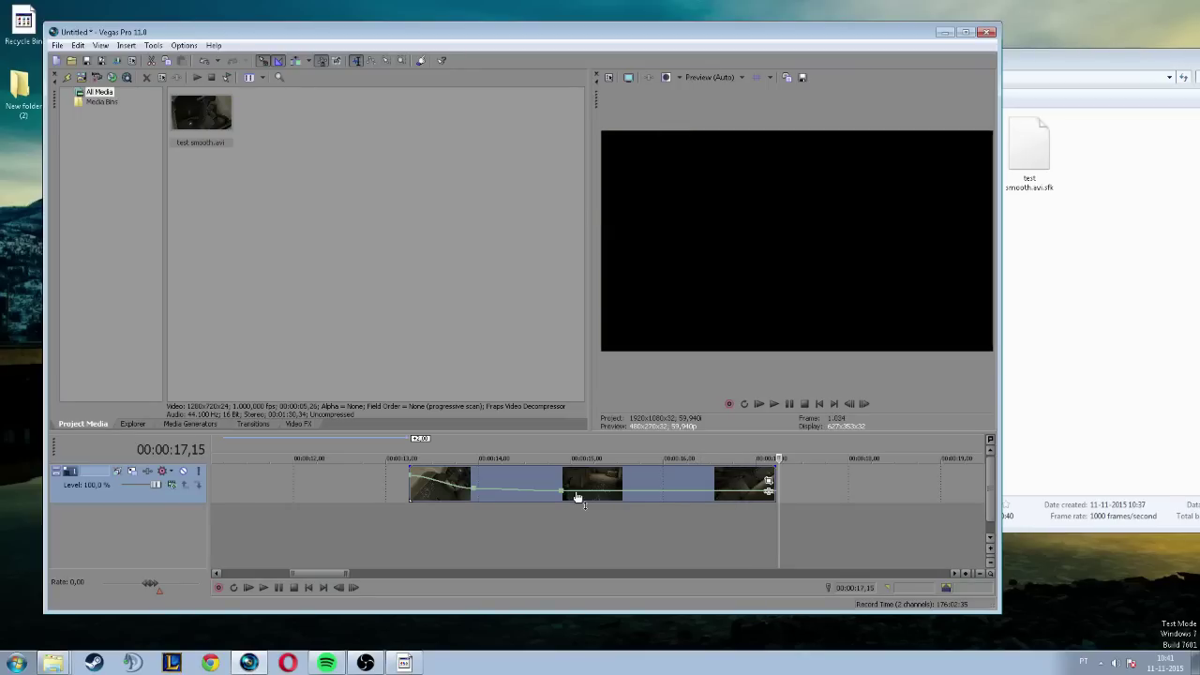
Extend the end of the slowed clip on the timeline to about 26 seconds
{"action": "scroll", "coordinate": [677, 459], "scroll_direction": "down", "scroll_amount": 1}
{"action": "scroll", "coordinate": [678, 460], "scroll_direction": "down", "scroll_amount": 2}
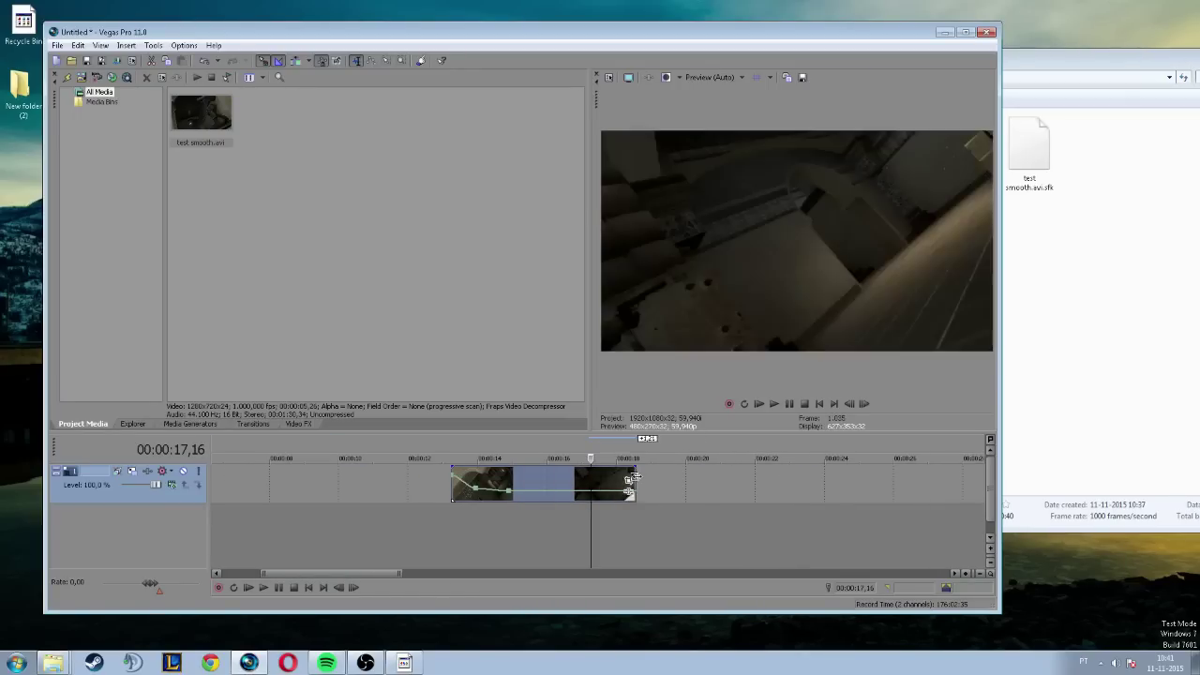
{"action": "left_click_drag", "start_coordinate": [588, 483], "coordinate": [845, 479], "text": "ctrl"}
{"action": "scroll", "coordinate": [533, 465], "scroll_direction": "down", "scroll_amount": 3}
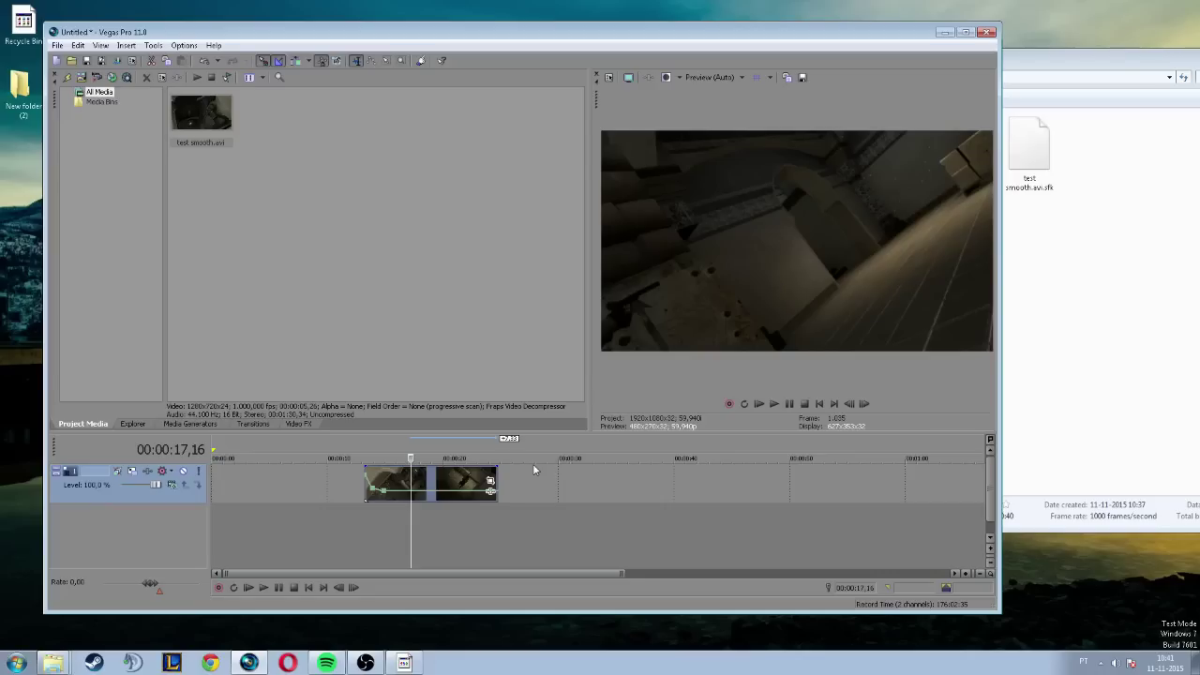
{"action": "mouse_move", "coordinate": [496, 479]}
{"action": "left_mouse_down"}
{"action": "mouse_move", "coordinate": [556, 480]}
{"action": "mouse_move", "coordinate": [507, 480]}
{"action": "left_mouse_up"}
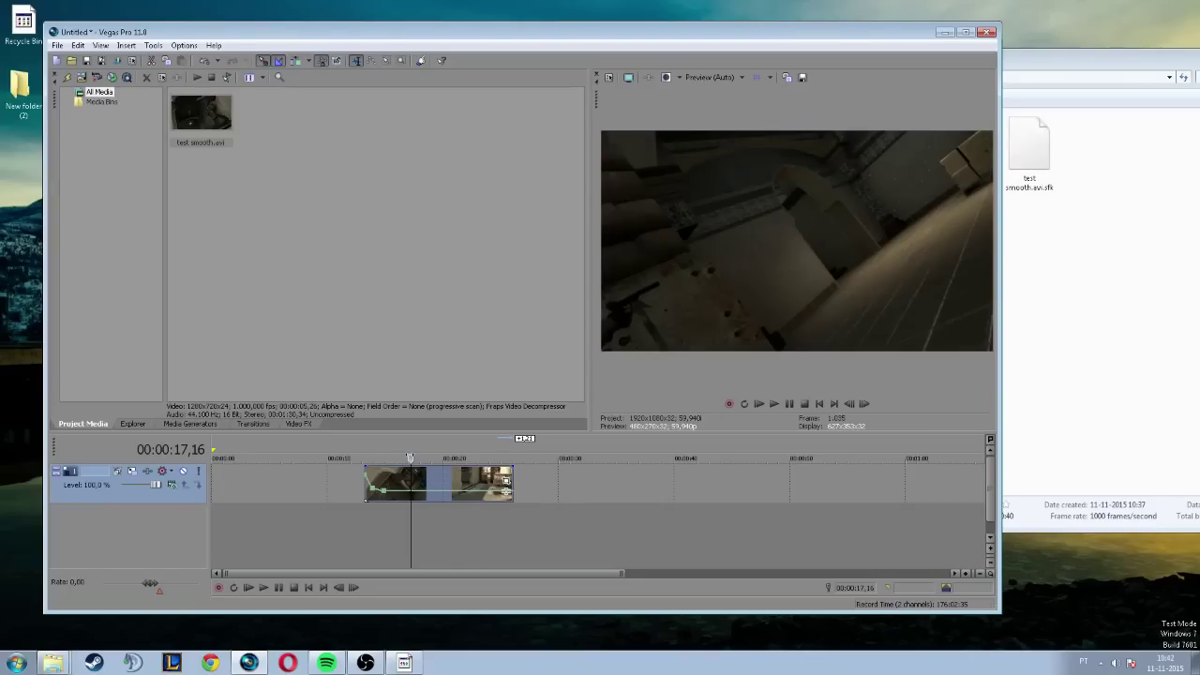
Play back and scrub through the extended clip from several timeline positions to review the speed change and slow motion
{"action": "key", "text": "space"}
{"action": "left_click", "coordinate": [399, 450]}
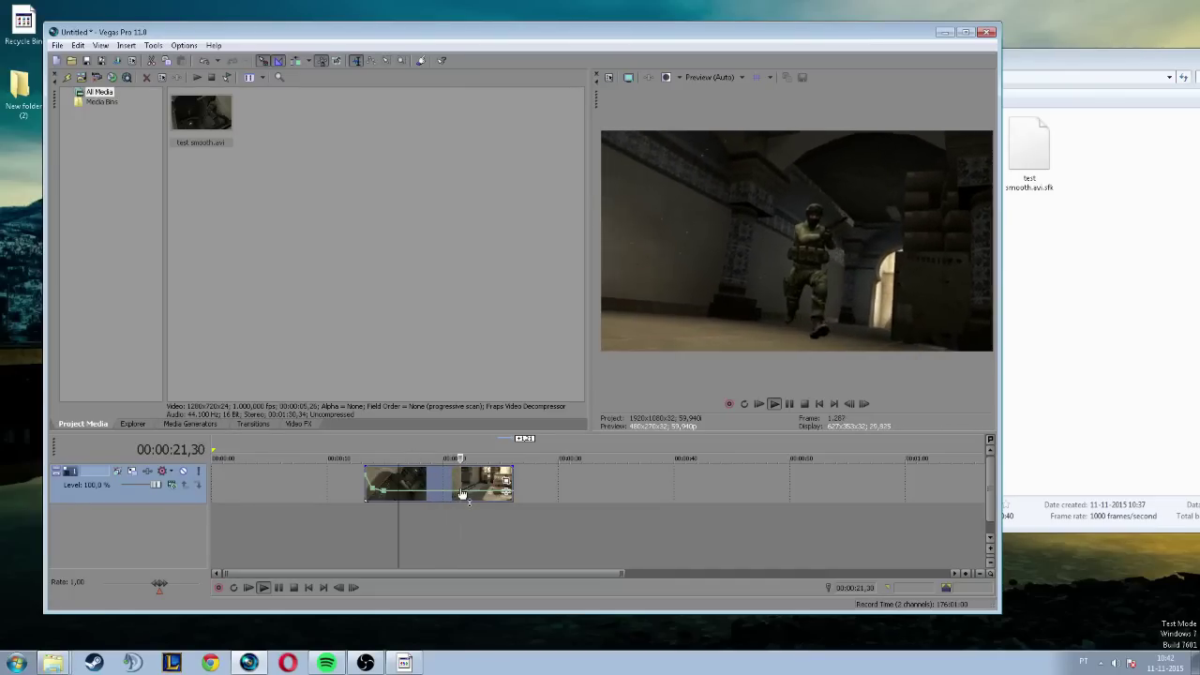
{"action": "left_click", "coordinate": [469, 459]}
{"action": "left_click", "coordinate": [423, 455]}
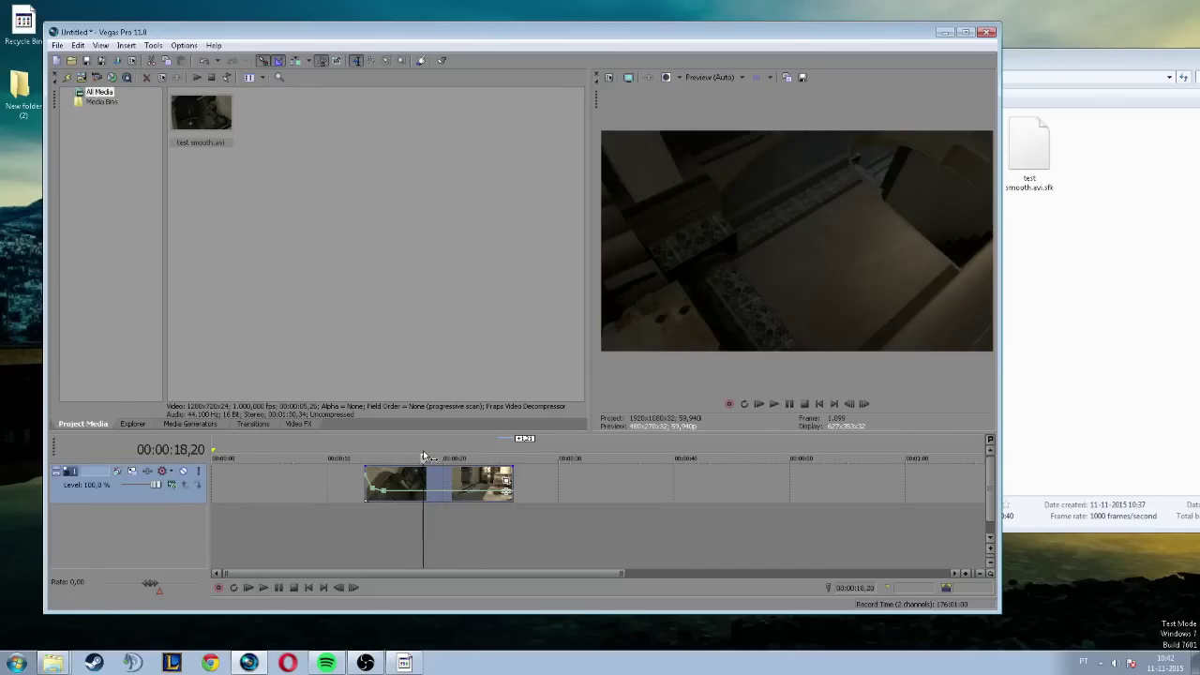
{"action": "key", "text": "space"}
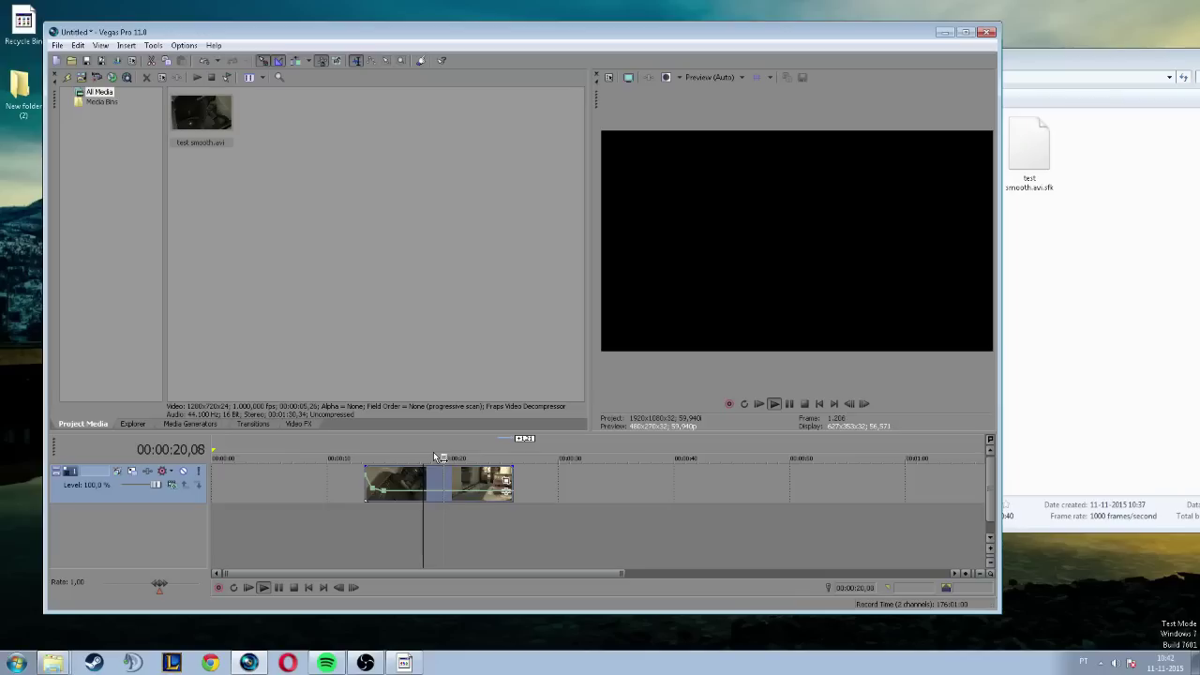
{"action": "left_click", "coordinate": [381, 456]}
{"action": "left_click", "coordinate": [467, 456]}
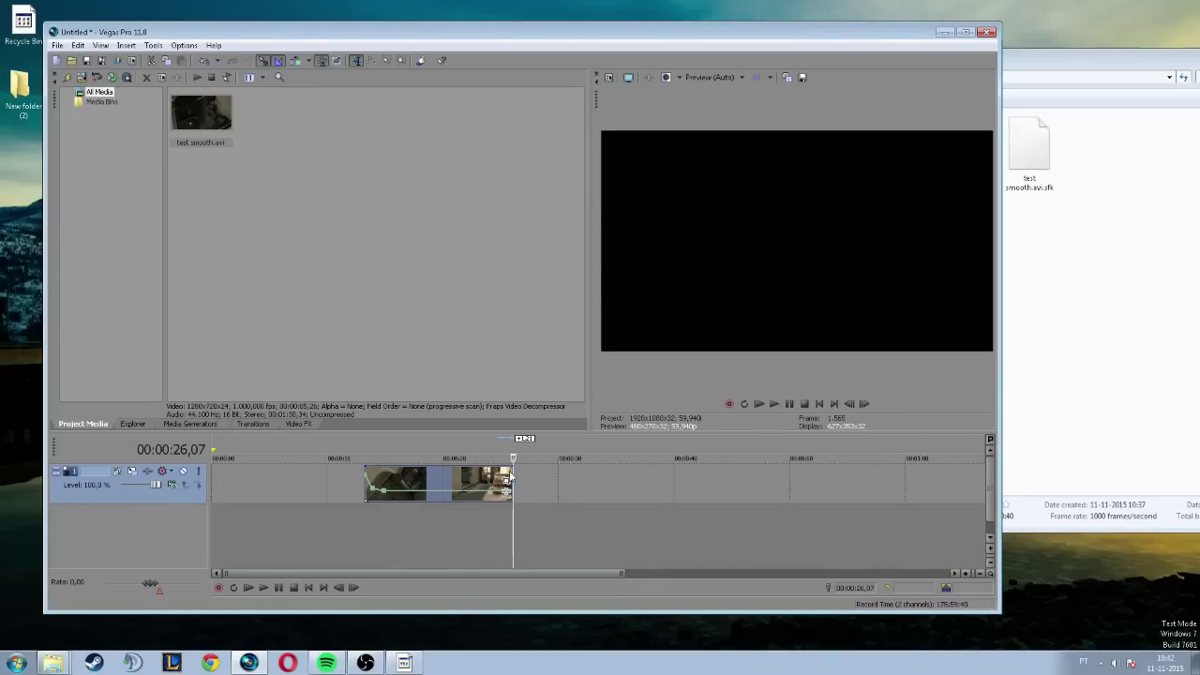
{"action": "left_click_drag", "start_coordinate": [512, 446], "coordinate": [370, 446]}
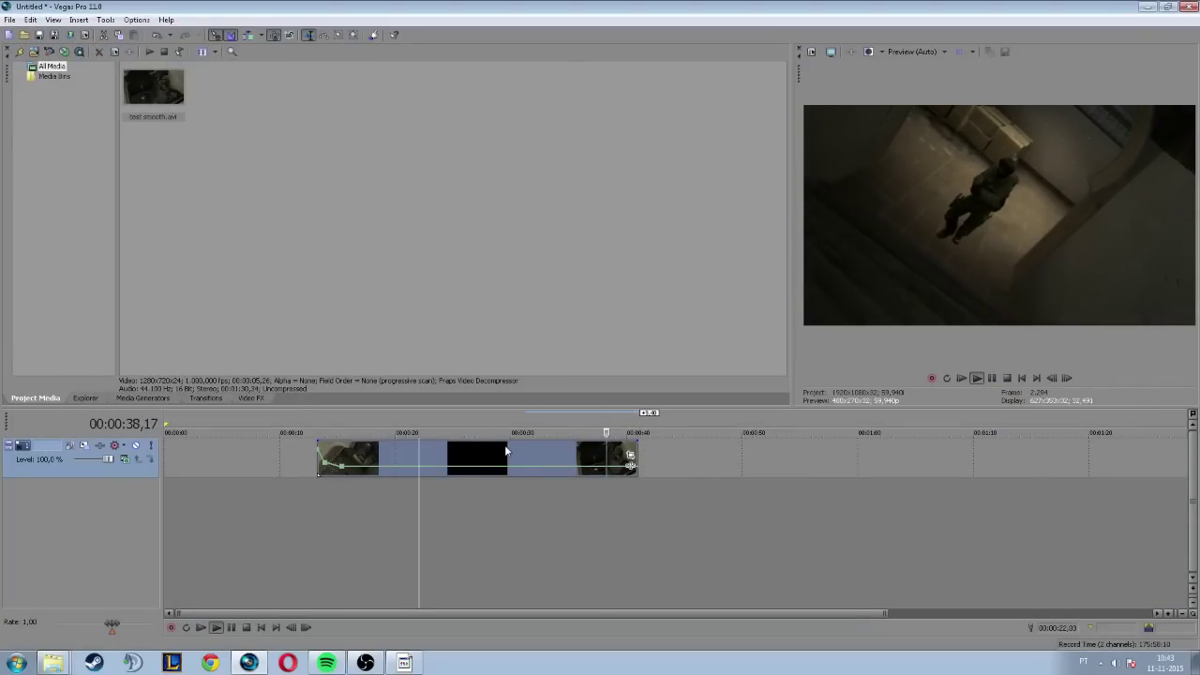
{"action": "scroll", "coordinate": [506, 453], "scroll_direction": "down", "scroll_amount": 2}
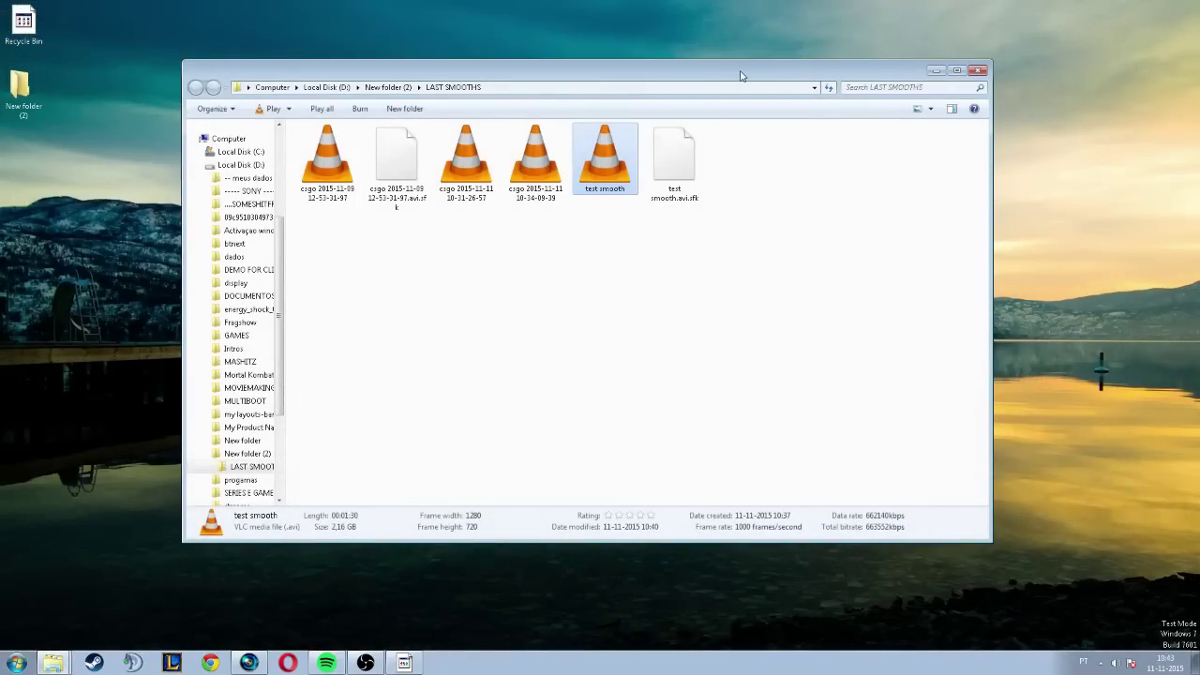
{"action": "left_click_drag", "start_coordinate": [739, 75], "coordinate": [751, 75]}
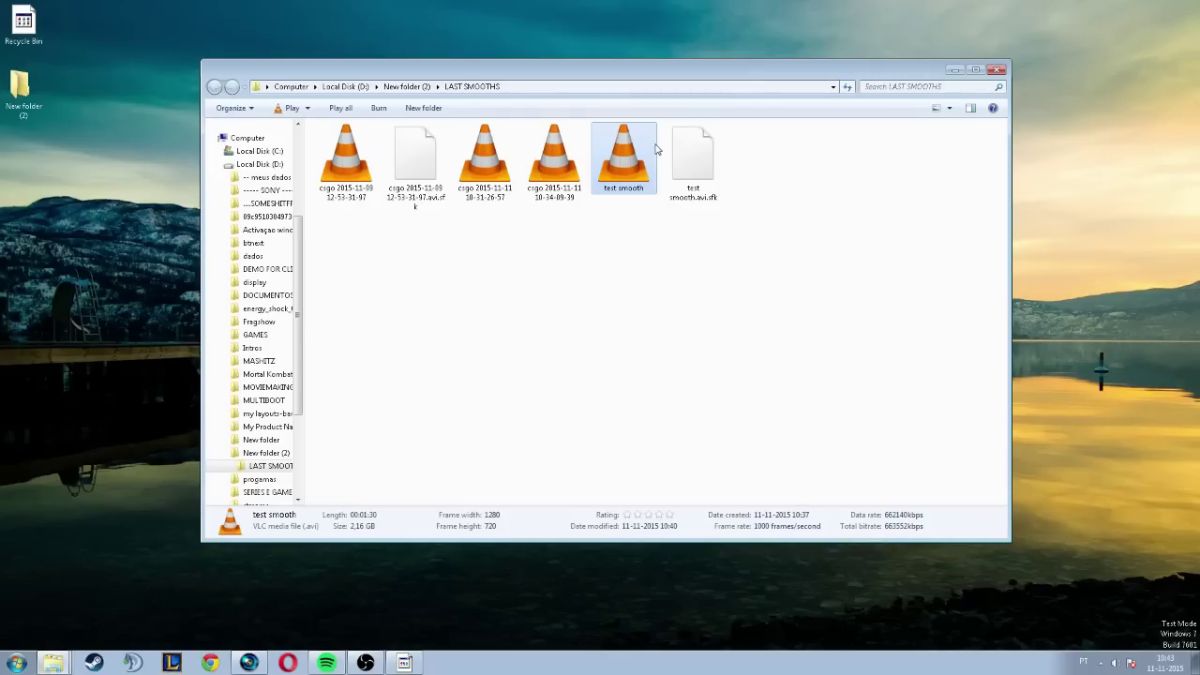